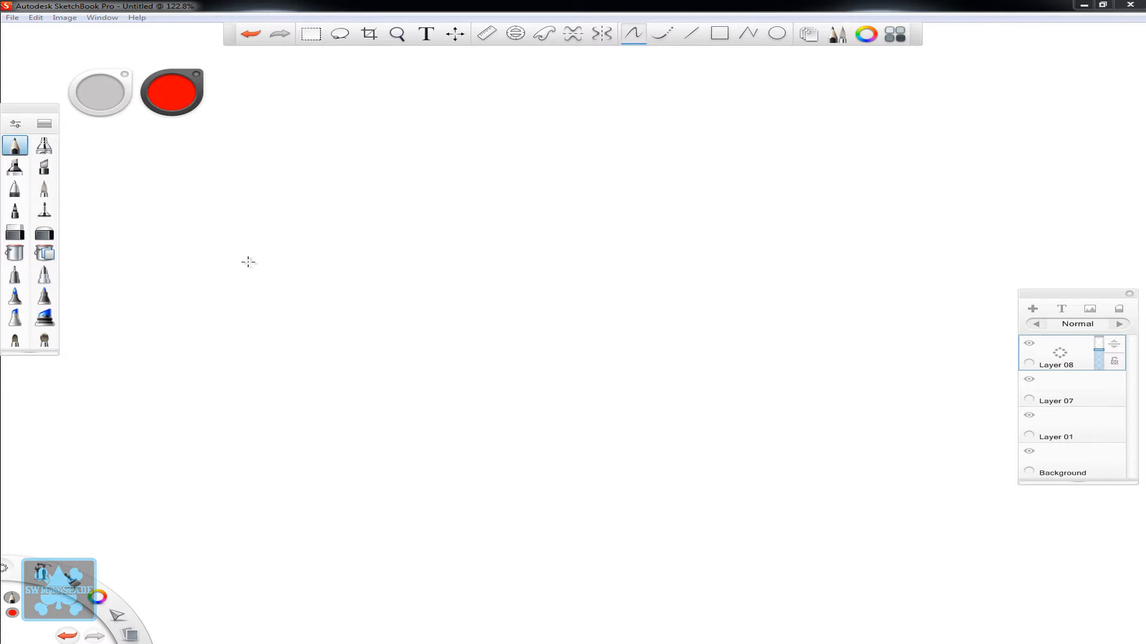
# - Sketch a tall, curved limb shape with a rounded lower end in light red pencil strokes on the blank canvas
pyautogui.moveTo(241, 224)
pyautogui.mouseDown()
pyautogui.moveTo(317, 129)
pyautogui.moveTo(247, 212)
pyautogui.moveTo(227, 309)
pyautogui.mouseUp()
pyautogui.moveTo(285, 159); pyautogui.dragTo(226, 312)
pyautogui.moveTo(229, 259); pyautogui.dragTo(229, 339)
pyautogui.moveTo(222, 299)
pyautogui.mouseDown()
pyautogui.moveTo(229, 352)
pyautogui.moveTo(317, 385)
pyautogui.moveTo(352, 364)
pyautogui.moveTo(362, 210)
pyautogui.mouseUp()
pyautogui.moveTo(345, 290)
pyautogui.mouseDown()
pyautogui.moveTo(376, 159)
pyautogui.moveTo(397, 134)
pyautogui.moveTo(350, 361)
pyautogui.moveTo(230, 351)
pyautogui.mouseUp()
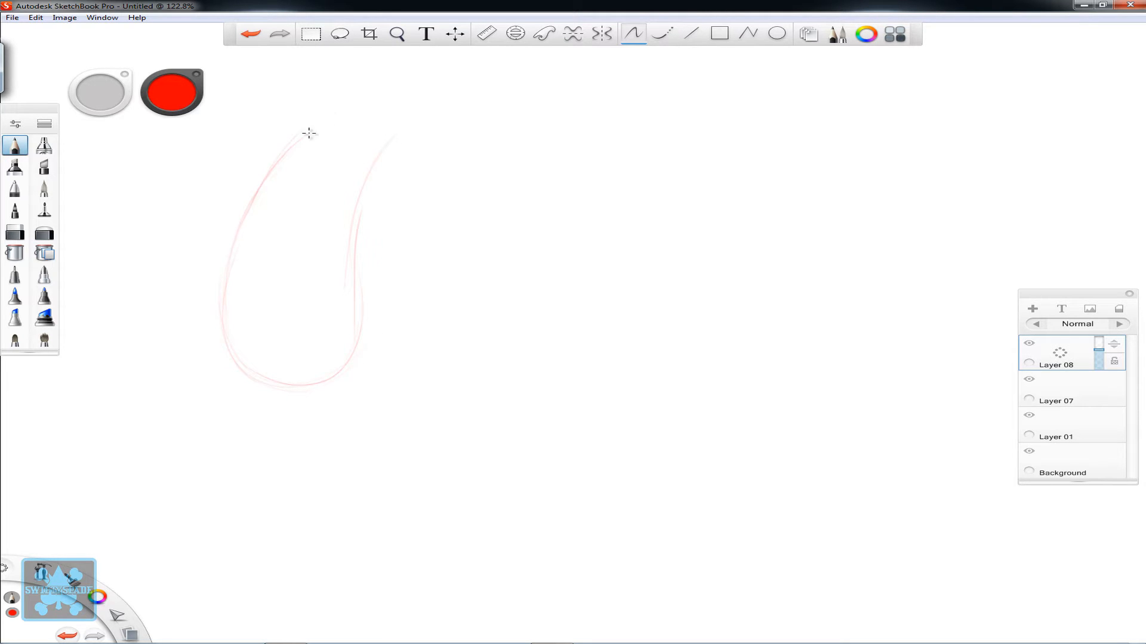
# - Close the limb's upper end with curved contour lines and short directional strokes, and reinforce both of its long sides
pyautogui.moveTo(308, 133); pyautogui.dragTo(337, 114)
pyautogui.moveTo(368, 307); pyautogui.dragTo(377, 167)
pyautogui.moveTo(353, 244)
pyautogui.mouseDown()
pyautogui.moveTo(400, 135)
pyautogui.moveTo(340, 115)
pyautogui.moveTo(366, 92)
pyautogui.moveTo(414, 106)
pyautogui.moveTo(392, 143)
pyautogui.mouseUp()
pyautogui.moveTo(418, 108); pyautogui.dragTo(356, 80)
pyautogui.moveTo(332, 125); pyautogui.dragTo(397, 82)
pyautogui.moveTo(348, 121); pyautogui.dragTo(385, 85)
pyautogui.moveTo(368, 119); pyautogui.dragTo(403, 85)
pyautogui.moveTo(379, 122); pyautogui.dragTo(442, 86)
pyautogui.moveTo(365, 293)
pyautogui.mouseDown()
pyautogui.moveTo(395, 140)
pyautogui.moveTo(382, 158)
pyautogui.moveTo(420, 124)
pyautogui.mouseUp()
pyautogui.moveTo(389, 82); pyautogui.dragTo(222, 314)
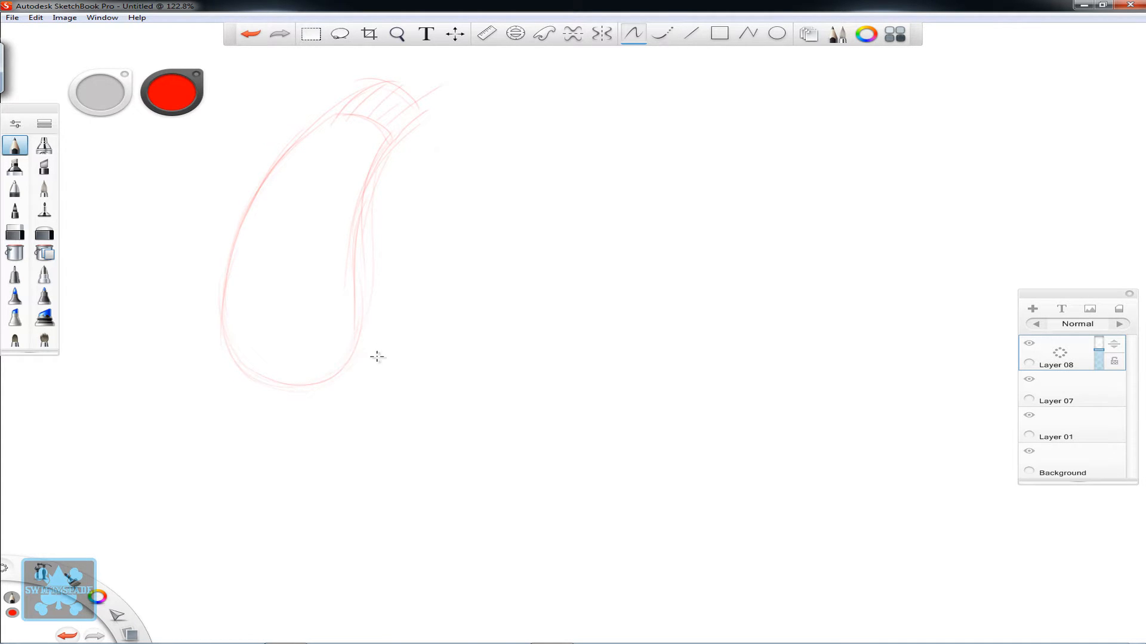
# - Add a small thumb and a row of short finger bumps around the limb's rounded lower end
pyautogui.moveTo(360, 329)
pyautogui.mouseDown()
pyautogui.moveTo(387, 353)
pyautogui.moveTo(346, 362)
pyautogui.moveTo(384, 355)
pyautogui.moveTo(360, 326)
pyautogui.moveTo(333, 378)
pyautogui.moveTo(351, 362)
pyautogui.moveTo(312, 401)
pyautogui.moveTo(303, 365)
pyautogui.moveTo(314, 401)
pyautogui.moveTo(331, 404)
pyautogui.moveTo(302, 384)
pyautogui.moveTo(318, 405)
pyautogui.moveTo(336, 391)
pyautogui.moveTo(271, 372)
pyautogui.moveTo(306, 399)
pyautogui.mouseUp()
pyautogui.moveTo(250, 365)
pyautogui.mouseDown()
pyautogui.moveTo(276, 393)
pyautogui.moveTo(246, 378)
pyautogui.moveTo(257, 388)
pyautogui.mouseUp()
pyautogui.moveTo(230, 286)
pyautogui.mouseDown()
pyautogui.moveTo(261, 386)
pyautogui.moveTo(255, 377)
pyautogui.mouseUp()
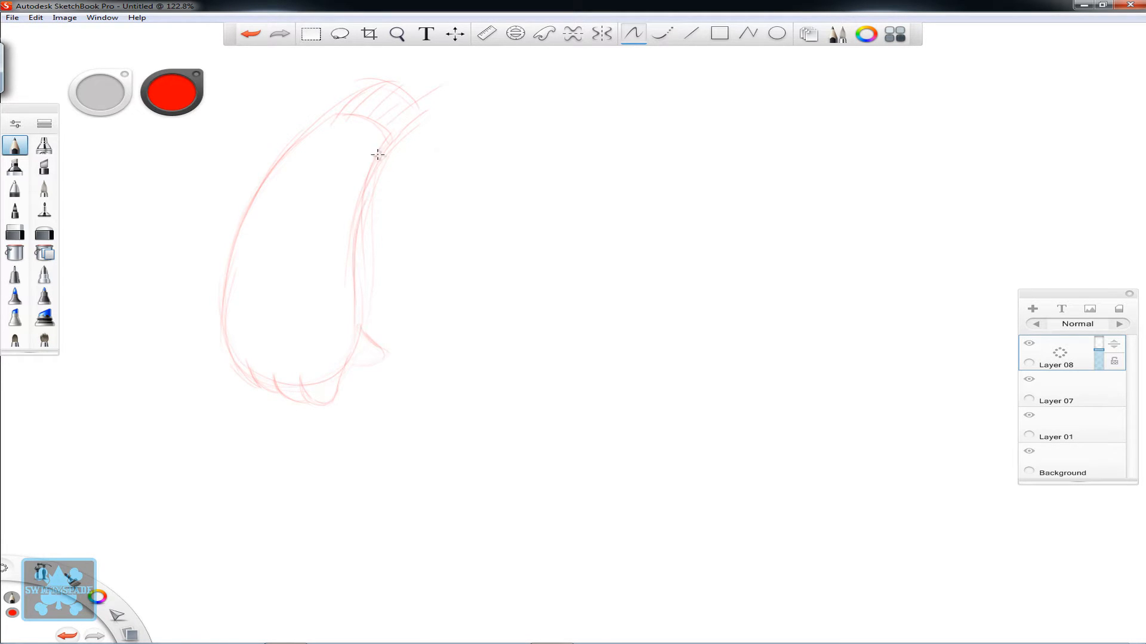
# - Sketch a wide oval beside the first limb as the hand end of a foreshortened arm
pyautogui.press('space')
pyautogui.moveTo(809, 310); pyautogui.dragTo(706, 312)
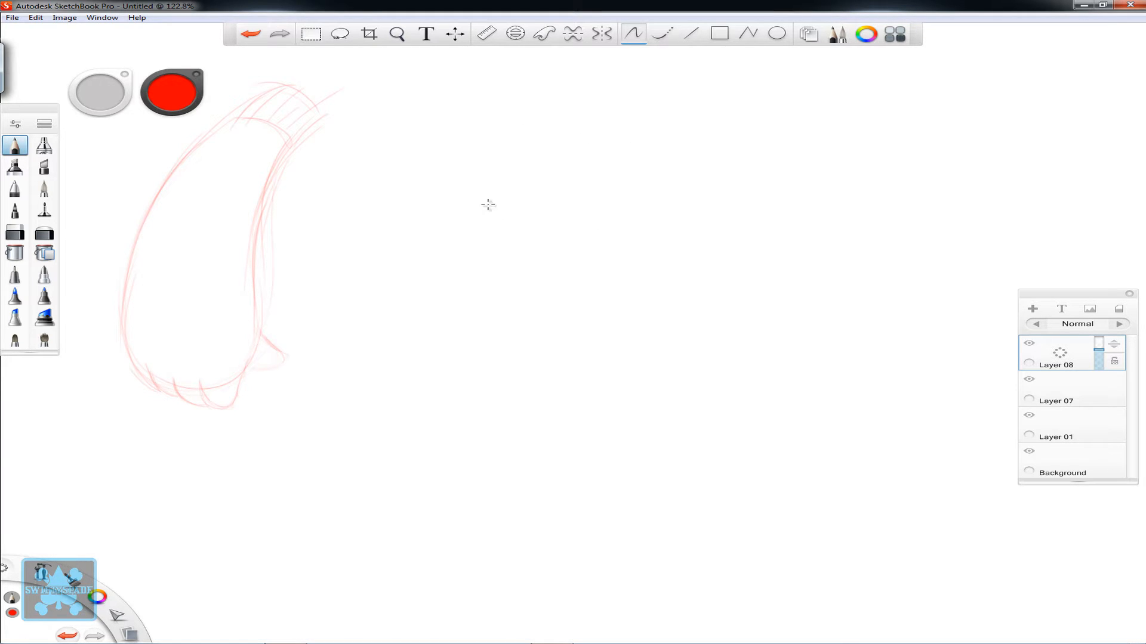
pyautogui.moveTo(639, 179)
pyautogui.mouseDown()
pyautogui.moveTo(478, 131)
pyautogui.moveTo(571, 116)
pyautogui.moveTo(644, 210)
pyautogui.moveTo(494, 225)
pyautogui.moveTo(460, 141)
pyautogui.moveTo(613, 218)
pyautogui.mouseUp()
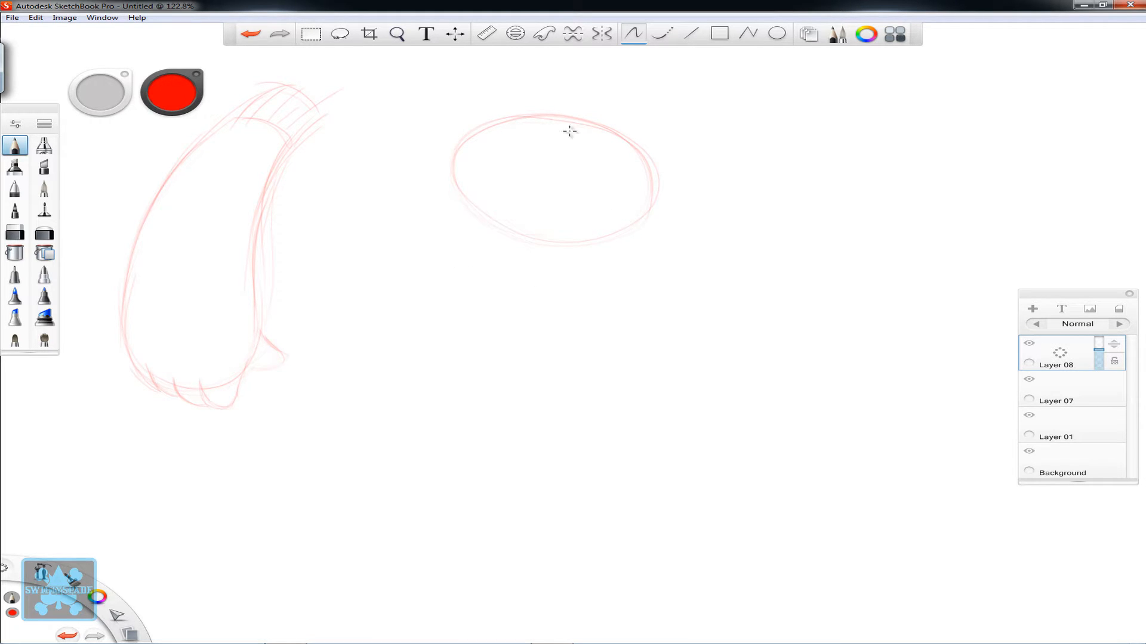
pyautogui.moveTo(571, 131)
pyautogui.mouseDown()
pyautogui.moveTo(539, 251)
pyautogui.moveTo(635, 164)
pyautogui.moveTo(454, 141)
pyautogui.moveTo(547, 242)
pyautogui.moveTo(611, 136)
pyautogui.mouseUp()
# - Draw two curved arm contours sweeping from the oval down to the left, tapering toward the far end
pyautogui.moveTo(649, 208)
pyautogui.mouseDown()
pyautogui.moveTo(670, 187)
pyautogui.moveTo(661, 206)
pyautogui.moveTo(446, 327)
pyautogui.mouseUp()
pyautogui.moveTo(606, 273); pyautogui.dragTo(358, 313)
pyautogui.moveTo(653, 205)
pyautogui.mouseDown()
pyautogui.moveTo(553, 303)
pyautogui.moveTo(364, 315)
pyautogui.moveTo(633, 263)
pyautogui.mouseUp()
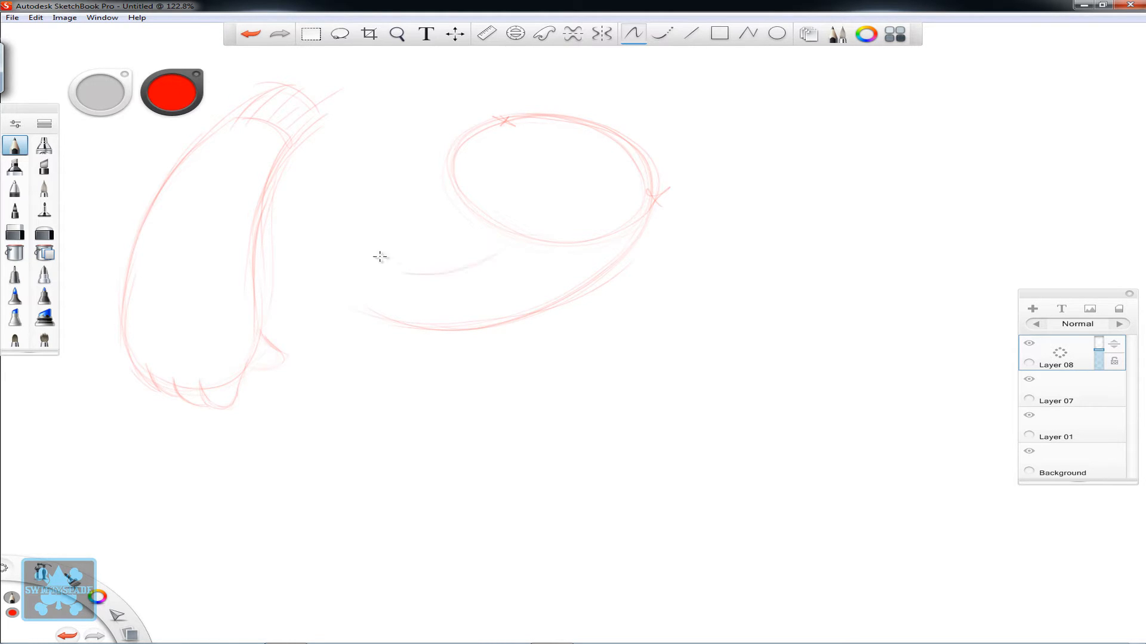
pyautogui.moveTo(402, 274)
pyautogui.mouseDown()
pyautogui.moveTo(499, 245)
pyautogui.moveTo(491, 256)
pyautogui.moveTo(375, 259)
pyautogui.moveTo(464, 267)
pyautogui.moveTo(511, 238)
pyautogui.moveTo(389, 274)
pyautogui.mouseUp()
# - Reinforce the hand oval and its overlap mark, and close the arm's narrow end with a short curved cap
pyautogui.moveTo(464, 163)
pyautogui.mouseDown()
pyautogui.moveTo(485, 216)
pyautogui.moveTo(537, 245)
pyautogui.mouseUp()
pyautogui.moveTo(461, 173); pyautogui.dragTo(597, 142)
pyautogui.moveTo(537, 242)
pyautogui.mouseDown()
pyautogui.moveTo(541, 255)
pyautogui.moveTo(563, 245)
pyautogui.mouseUp()
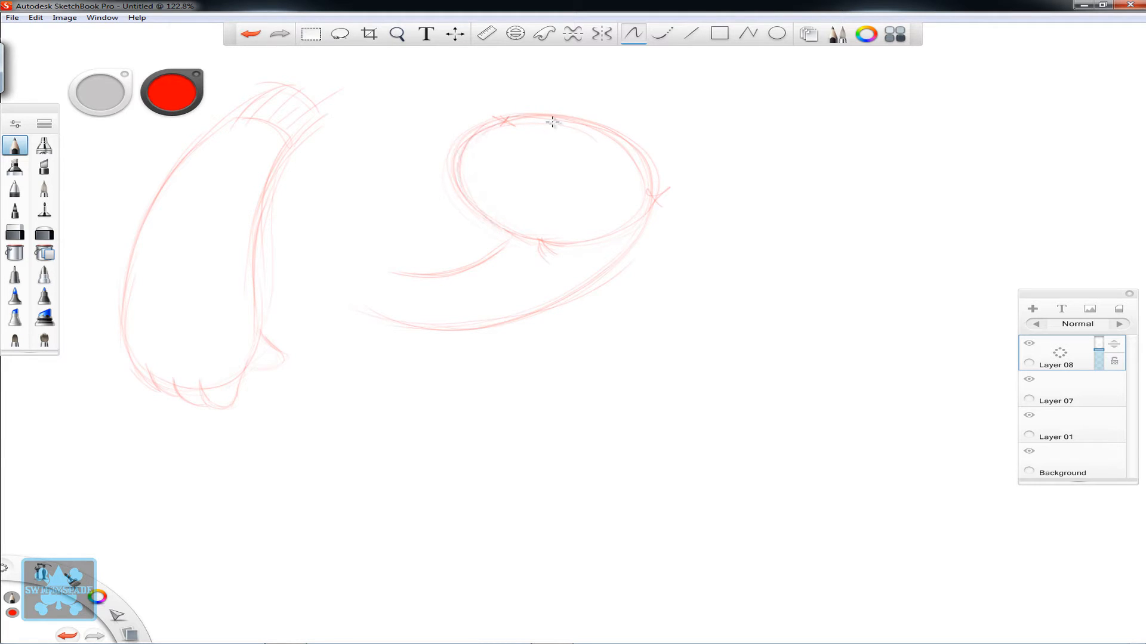
pyautogui.moveTo(583, 286); pyautogui.dragTo(609, 140)
pyautogui.moveTo(372, 316)
pyautogui.mouseDown()
pyautogui.moveTo(391, 272)
pyautogui.moveTo(349, 254)
pyautogui.moveTo(331, 297)
pyautogui.moveTo(353, 274)
pyautogui.moveTo(344, 265)
pyautogui.moveTo(361, 292)
pyautogui.mouseUp()
# - Add rounded fingers along the hand oval's left edge and a thumb at its upper right
pyautogui.moveTo(473, 206)
pyautogui.mouseDown()
pyautogui.moveTo(441, 153)
pyautogui.moveTo(470, 113)
pyautogui.mouseUp()
pyautogui.moveTo(440, 155)
pyautogui.mouseDown()
pyautogui.moveTo(454, 123)
pyautogui.moveTo(478, 132)
pyautogui.mouseUp()
pyautogui.moveTo(448, 127)
pyautogui.mouseDown()
pyautogui.moveTo(477, 132)
pyautogui.moveTo(466, 125)
pyautogui.moveTo(483, 123)
pyautogui.moveTo(482, 105)
pyautogui.moveTo(518, 121)
pyautogui.moveTo(472, 110)
pyautogui.moveTo(505, 115)
pyautogui.mouseUp()
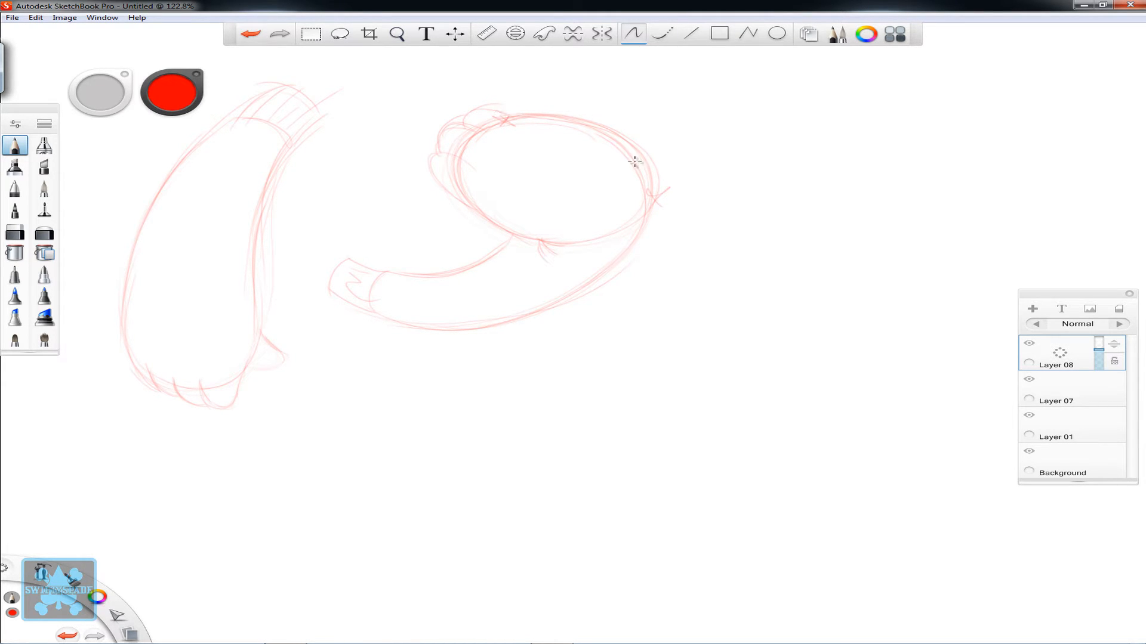
pyautogui.moveTo(645, 130); pyautogui.dragTo(650, 126)
pyautogui.moveTo(606, 132); pyautogui.dragTo(635, 105)
pyautogui.moveTo(638, 163)
pyautogui.mouseDown()
pyautogui.moveTo(662, 134)
pyautogui.moveTo(653, 120)
pyautogui.mouseUp()
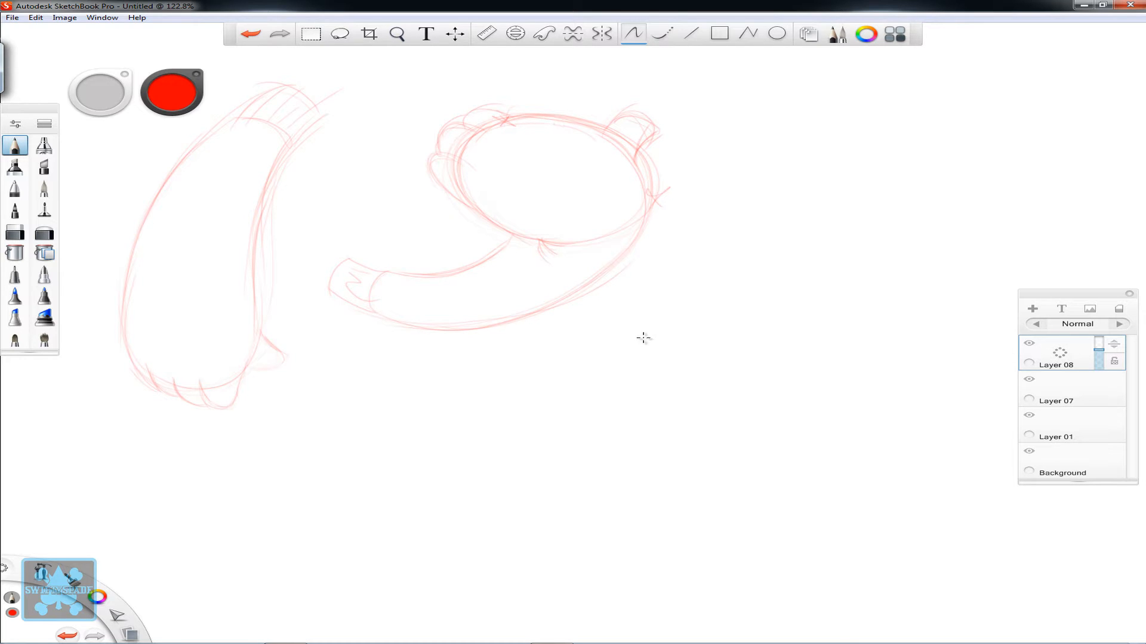
# - Sketch a large wide oval for the character's head in empty canvas space, building it up with repeated loose strokes
pyautogui.press('space')
pyautogui.moveTo(686, 361); pyautogui.dragTo(343, 330)
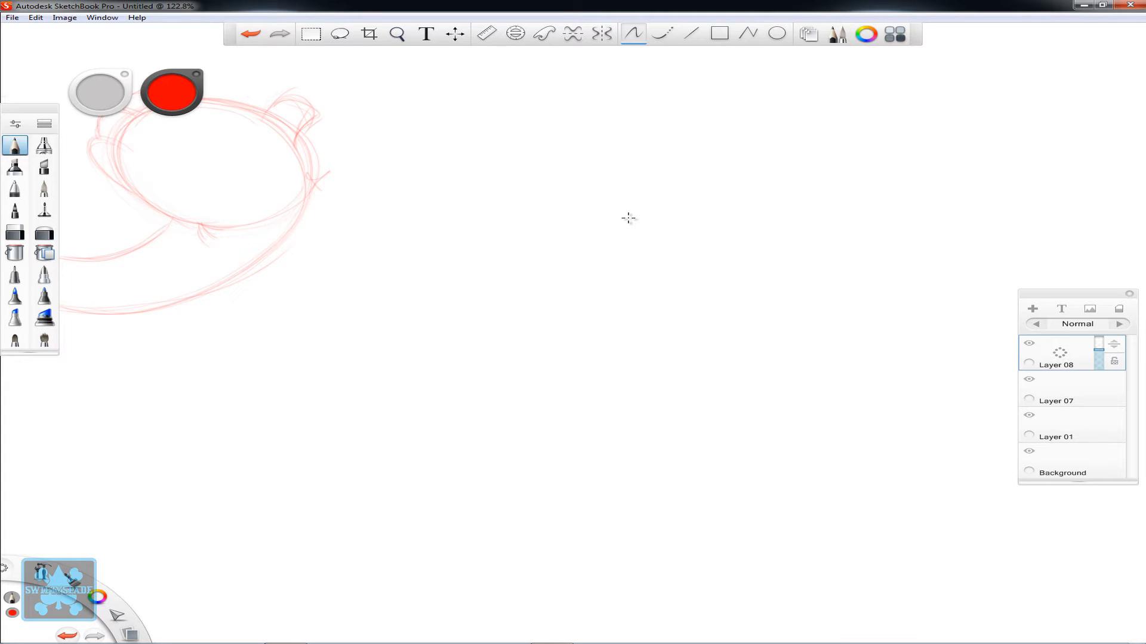
pyautogui.press('space')
pyautogui.moveTo(737, 305); pyautogui.dragTo(568, 273)
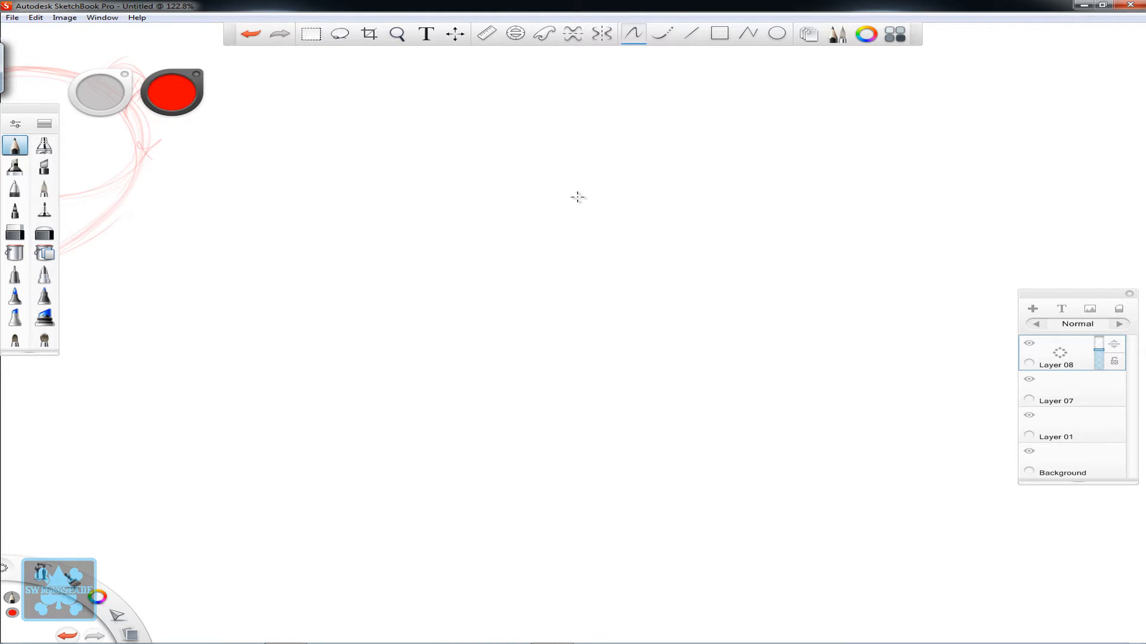
pyautogui.moveTo(422, 244)
pyautogui.mouseDown()
pyautogui.moveTo(542, 181)
pyautogui.moveTo(403, 312)
pyautogui.moveTo(619, 319)
pyautogui.moveTo(533, 180)
pyautogui.moveTo(386, 299)
pyautogui.moveTo(613, 344)
pyautogui.moveTo(577, 197)
pyautogui.moveTo(385, 256)
pyautogui.moveTo(505, 383)
pyautogui.moveTo(632, 244)
pyautogui.moveTo(453, 193)
pyautogui.moveTo(418, 343)
pyautogui.moveTo(623, 346)
pyautogui.moveTo(552, 190)
pyautogui.moveTo(393, 246)
pyautogui.moveTo(483, 378)
pyautogui.moveTo(643, 289)
pyautogui.moveTo(485, 185)
pyautogui.moveTo(379, 281)
pyautogui.moveTo(535, 375)
pyautogui.mouseUp()
pyautogui.moveTo(426, 209)
pyautogui.mouseDown()
pyautogui.moveTo(645, 307)
pyautogui.moveTo(449, 215)
pyautogui.mouseUp()
pyautogui.press('space')
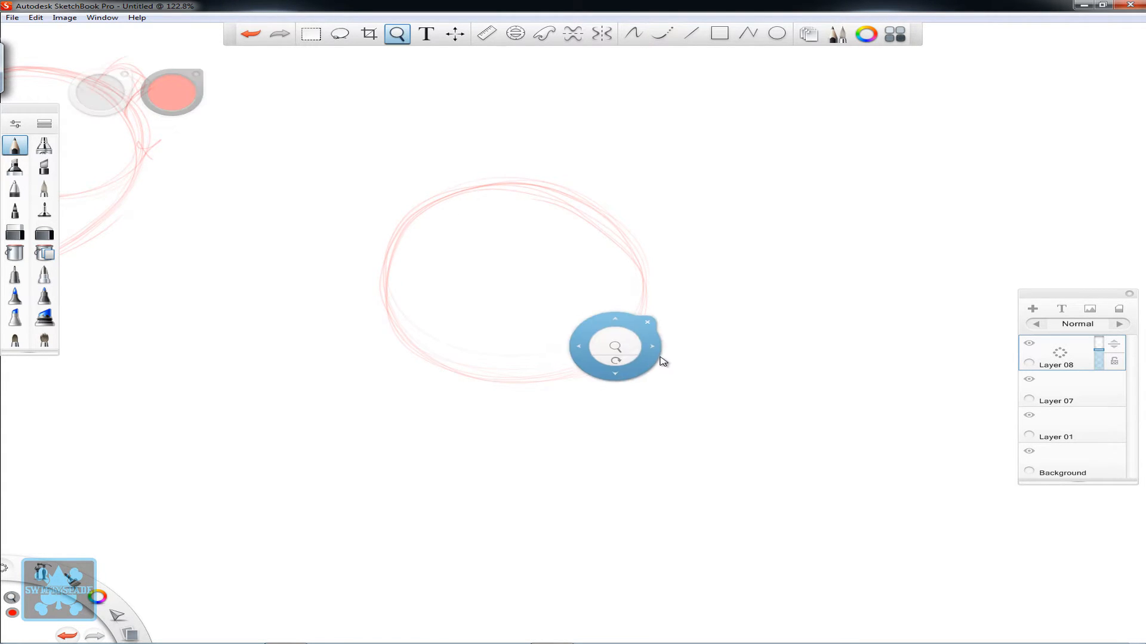
pyautogui.moveTo(658, 358); pyautogui.dragTo(590, 321)
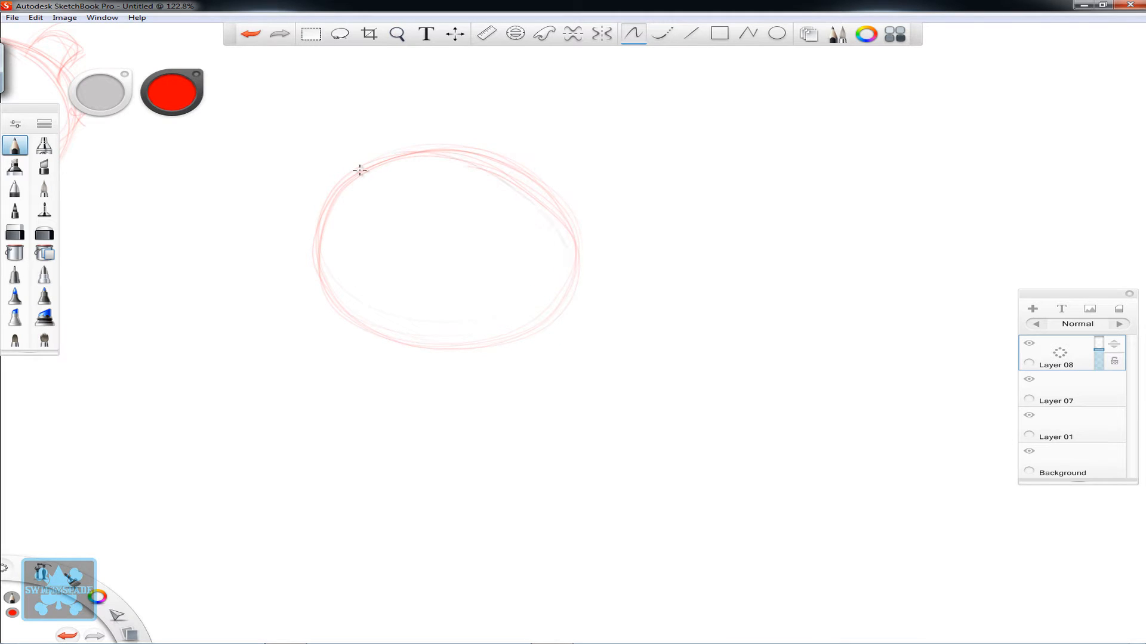
pyautogui.moveTo(320, 273)
pyautogui.mouseDown()
pyautogui.moveTo(527, 340)
pyautogui.moveTo(482, 150)
pyautogui.moveTo(328, 222)
pyautogui.moveTo(462, 155)
pyautogui.moveTo(561, 290)
pyautogui.moveTo(564, 221)
pyautogui.moveTo(425, 143)
pyautogui.moveTo(406, 338)
pyautogui.mouseUp()
pyautogui.moveTo(382, 164); pyautogui.dragTo(555, 214)
# - Draw a curved vertical centre line and a curved horizontal eye line across the head oval
pyautogui.moveTo(375, 235); pyautogui.dragTo(403, 355)
pyautogui.moveTo(414, 155)
pyautogui.mouseDown()
pyautogui.moveTo(389, 265)
pyautogui.moveTo(401, 346)
pyautogui.mouseUp()
pyautogui.moveTo(457, 123); pyautogui.dragTo(398, 350)
pyautogui.moveTo(496, 107); pyautogui.dragTo(400, 290)
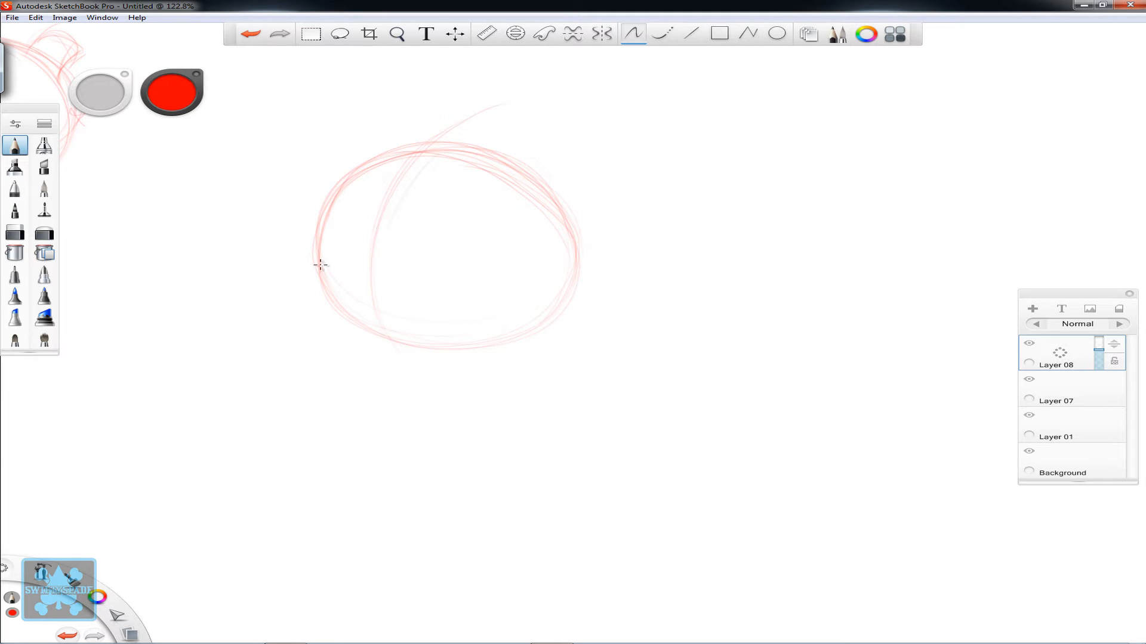
pyautogui.moveTo(317, 266)
pyautogui.mouseDown()
pyautogui.moveTo(511, 303)
pyautogui.moveTo(588, 288)
pyautogui.moveTo(570, 303)
pyautogui.mouseUp()
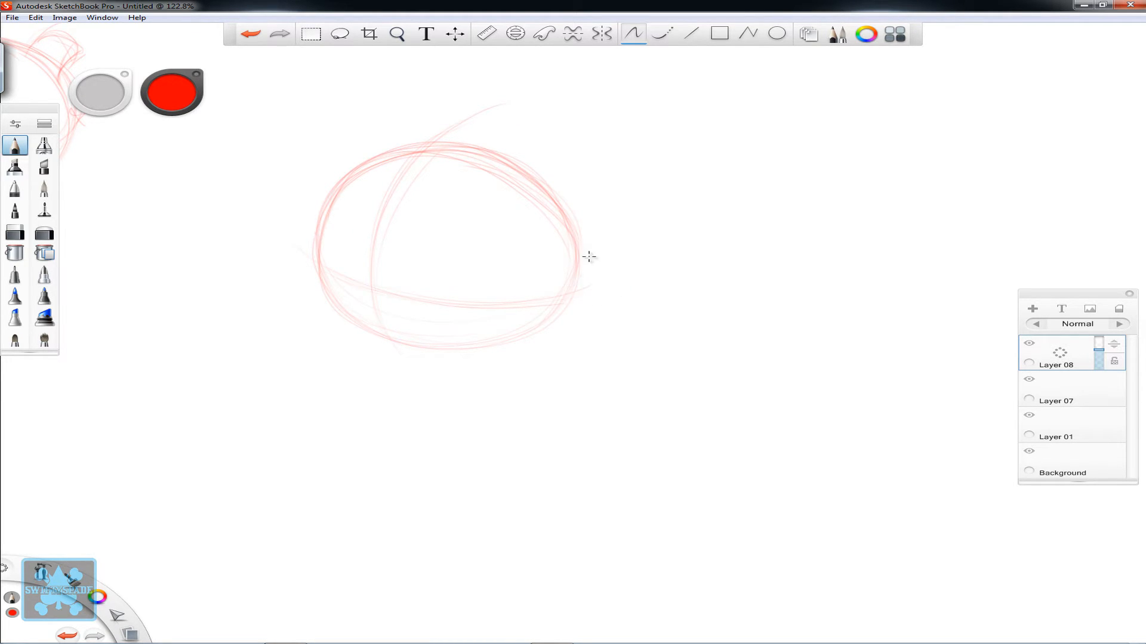
# - Reinforce the head's outline with loose overlapping strokes around the crown, both sides and the chin
pyautogui.moveTo(588, 257); pyautogui.dragTo(478, 145)
pyautogui.moveTo(360, 143)
pyautogui.mouseDown()
pyautogui.moveTo(345, 292)
pyautogui.moveTo(376, 333)
pyautogui.mouseUp()
pyautogui.moveTo(457, 333)
pyautogui.mouseDown()
pyautogui.moveTo(548, 322)
pyautogui.moveTo(592, 207)
pyautogui.mouseUp()
pyautogui.moveTo(564, 293); pyautogui.dragTo(601, 186)
pyautogui.moveTo(350, 158)
pyautogui.mouseDown()
pyautogui.moveTo(587, 240)
pyautogui.moveTo(581, 201)
pyautogui.moveTo(558, 315)
pyautogui.mouseUp()
pyautogui.moveTo(327, 156); pyautogui.dragTo(595, 201)
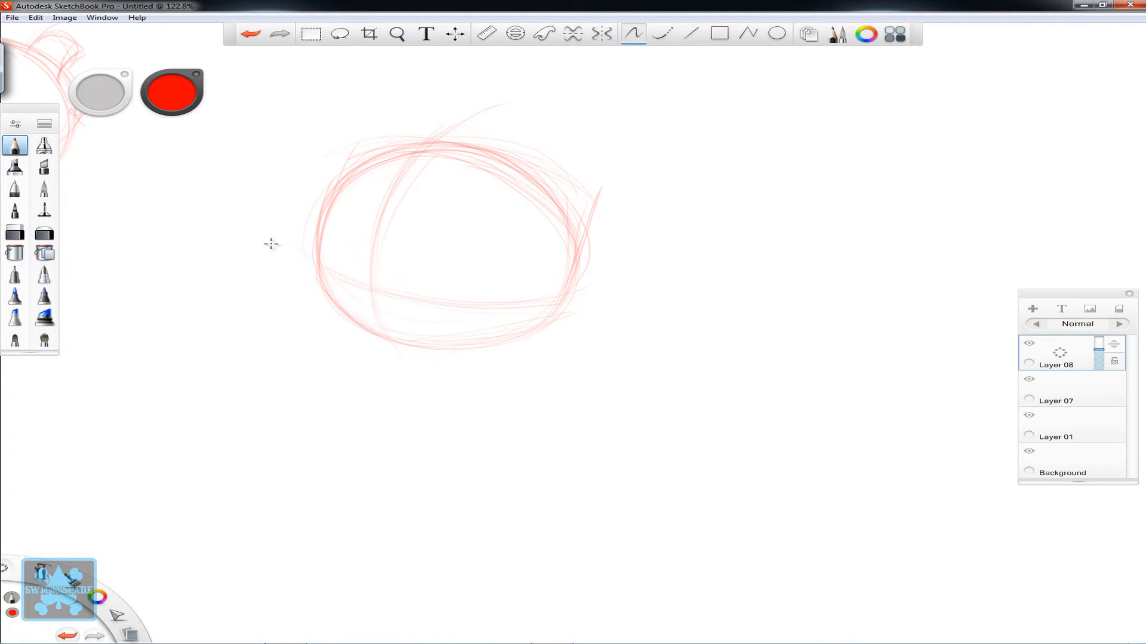
# - Strengthen the horizontal face guide and draw two upright oval eyes on either side of the centre line
pyautogui.moveTo(286, 245)
pyautogui.mouseDown()
pyautogui.moveTo(575, 299)
pyautogui.moveTo(643, 287)
pyautogui.mouseUp()
pyautogui.moveTo(400, 292)
pyautogui.mouseDown()
pyautogui.moveTo(448, 292)
pyautogui.moveTo(430, 261)
pyautogui.moveTo(427, 297)
pyautogui.moveTo(441, 272)
pyautogui.moveTo(420, 304)
pyautogui.moveTo(452, 256)
pyautogui.moveTo(423, 313)
pyautogui.moveTo(460, 249)
pyautogui.moveTo(428, 315)
pyautogui.moveTo(457, 246)
pyautogui.moveTo(420, 298)
pyautogui.moveTo(459, 261)
pyautogui.moveTo(419, 280)
pyautogui.moveTo(459, 276)
pyautogui.moveTo(431, 248)
pyautogui.moveTo(446, 308)
pyautogui.moveTo(444, 240)
pyautogui.moveTo(419, 305)
pyautogui.moveTo(456, 257)
pyautogui.moveTo(452, 291)
pyautogui.moveTo(458, 253)
pyautogui.moveTo(433, 314)
pyautogui.moveTo(439, 245)
pyautogui.mouseUp()
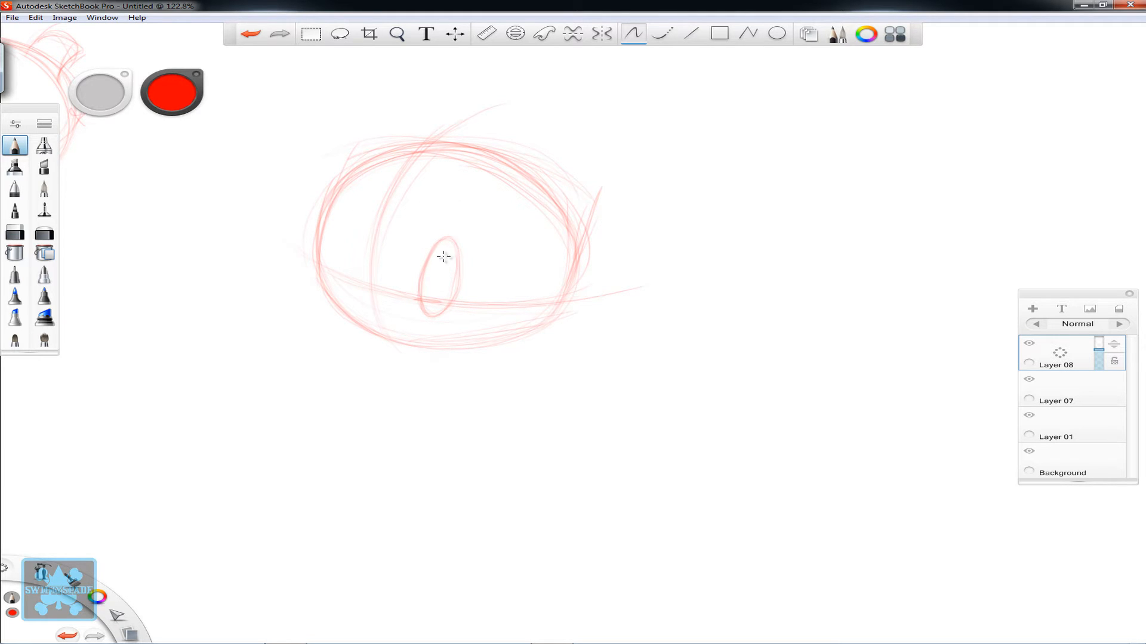
pyautogui.moveTo(358, 287)
pyautogui.mouseDown()
pyautogui.moveTo(342, 261)
pyautogui.moveTo(350, 294)
pyautogui.moveTo(352, 245)
pyautogui.moveTo(358, 258)
pyautogui.moveTo(343, 267)
pyautogui.mouseUp()
# - Draw a rounded muzzle across the lower face and a small filled oval nose on the centre line
pyautogui.press('space')
pyautogui.moveTo(448, 332); pyautogui.dragTo(513, 329)
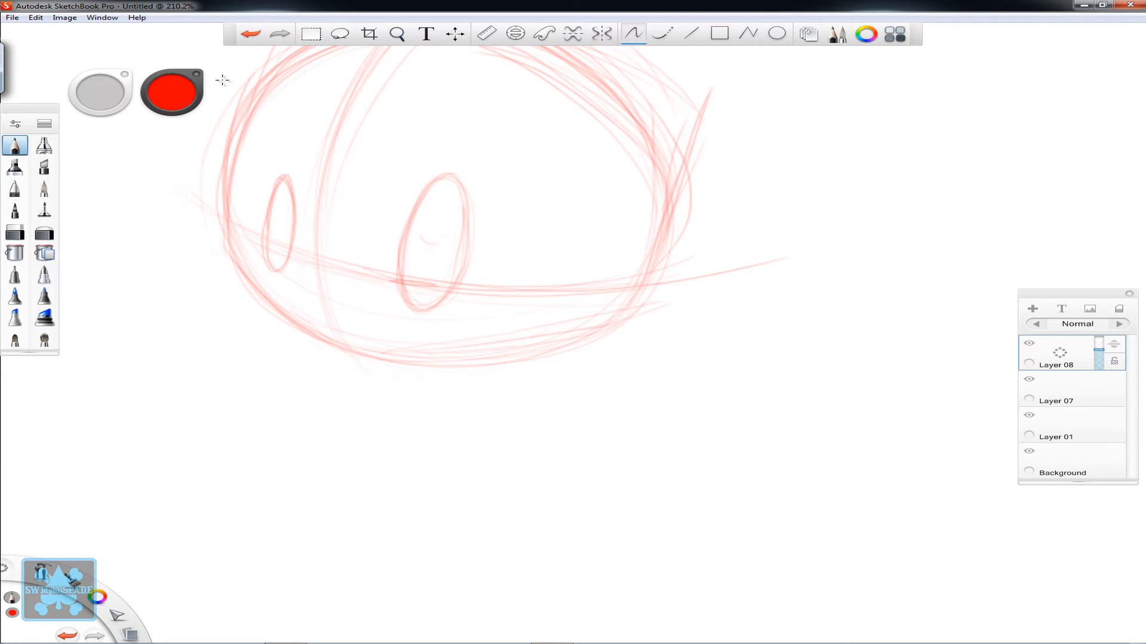
pyautogui.press('space')
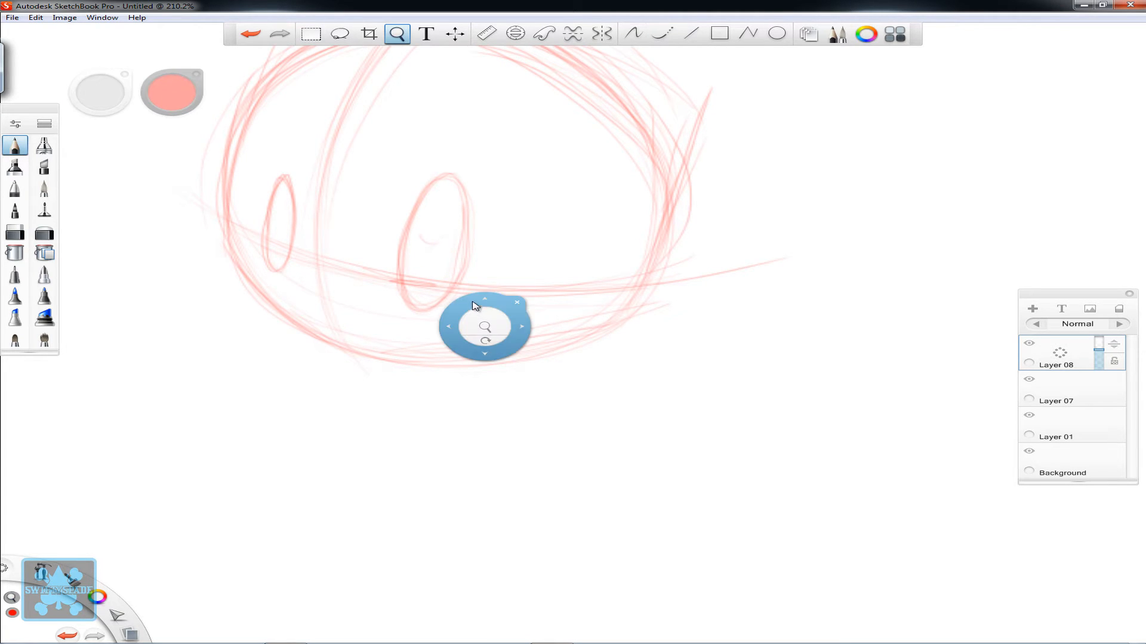
pyautogui.moveTo(474, 306); pyautogui.dragTo(519, 353)
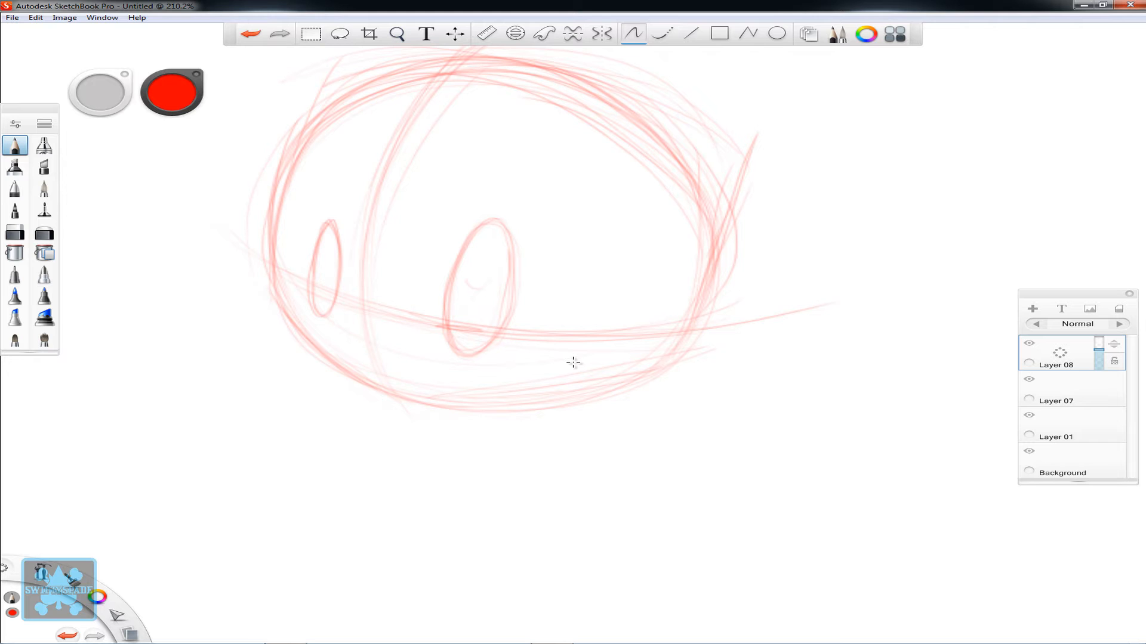
pyautogui.press('space')
pyautogui.moveTo(489, 252); pyautogui.dragTo(494, 307)
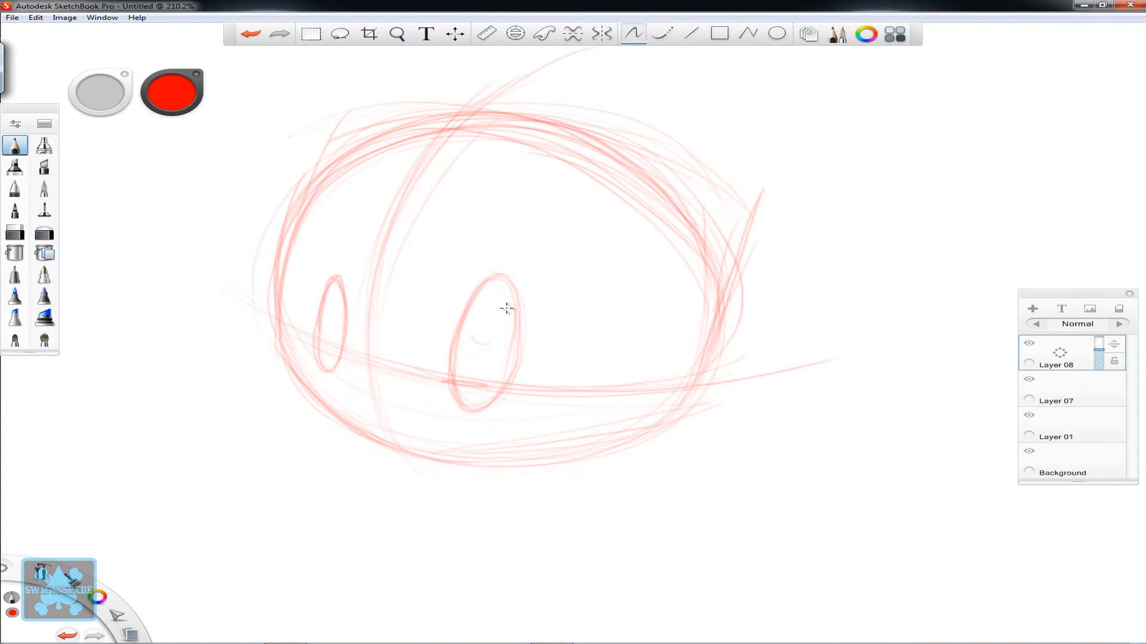
pyautogui.press('space')
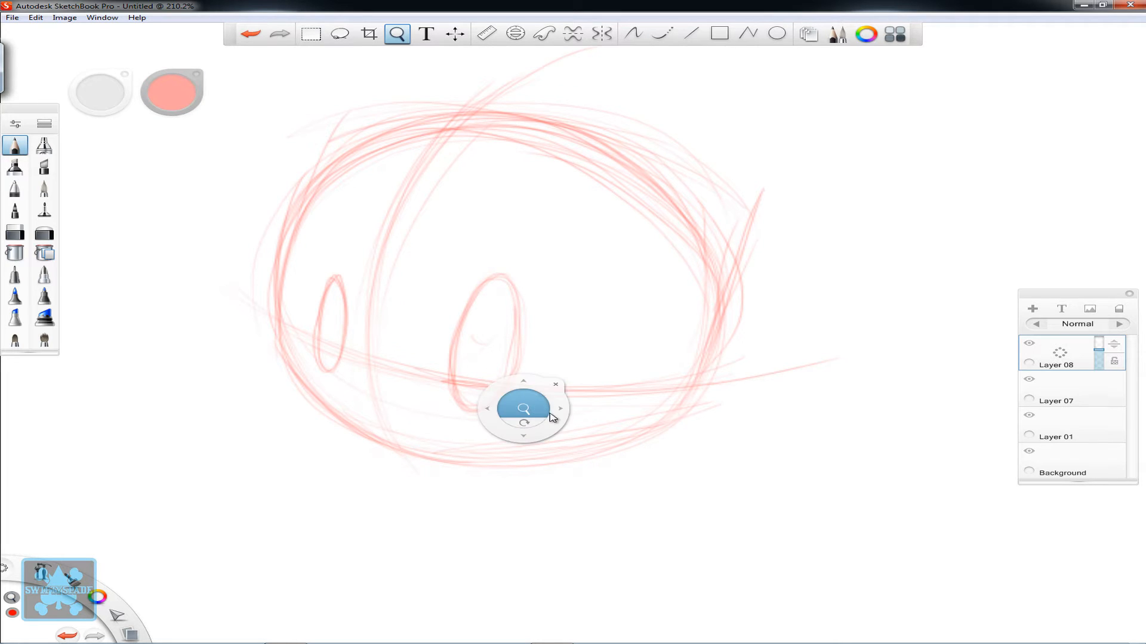
pyautogui.moveTo(552, 418); pyautogui.dragTo(566, 366)
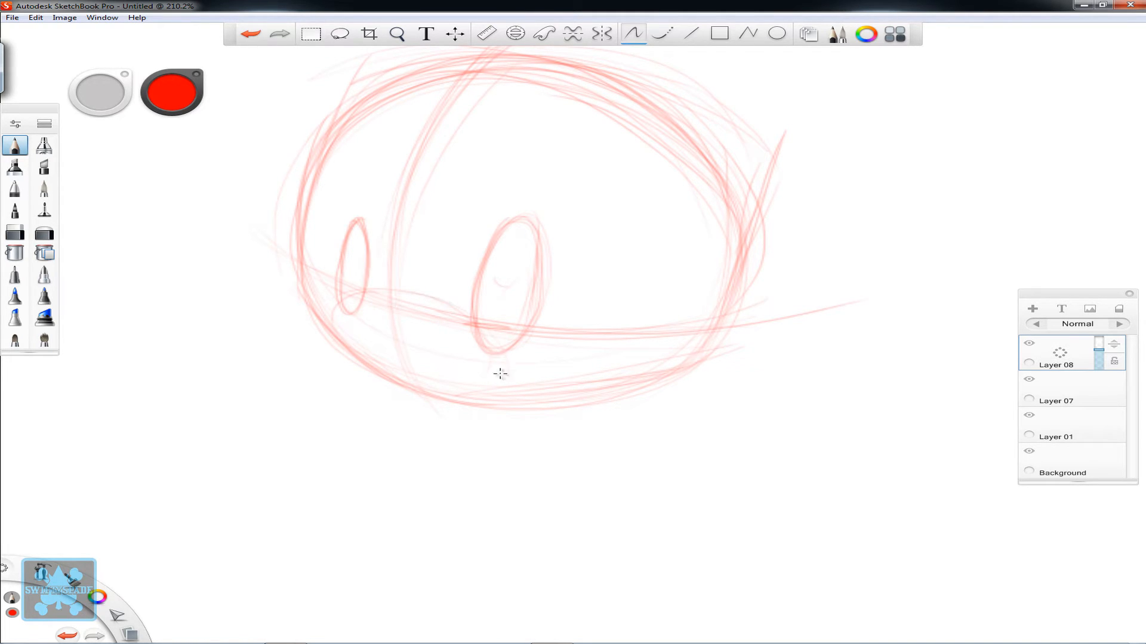
pyautogui.moveTo(491, 383)
pyautogui.mouseDown()
pyautogui.moveTo(459, 308)
pyautogui.moveTo(330, 303)
pyautogui.moveTo(449, 383)
pyautogui.moveTo(512, 364)
pyautogui.moveTo(371, 290)
pyautogui.moveTo(407, 374)
pyautogui.moveTo(499, 383)
pyautogui.moveTo(336, 315)
pyautogui.mouseUp()
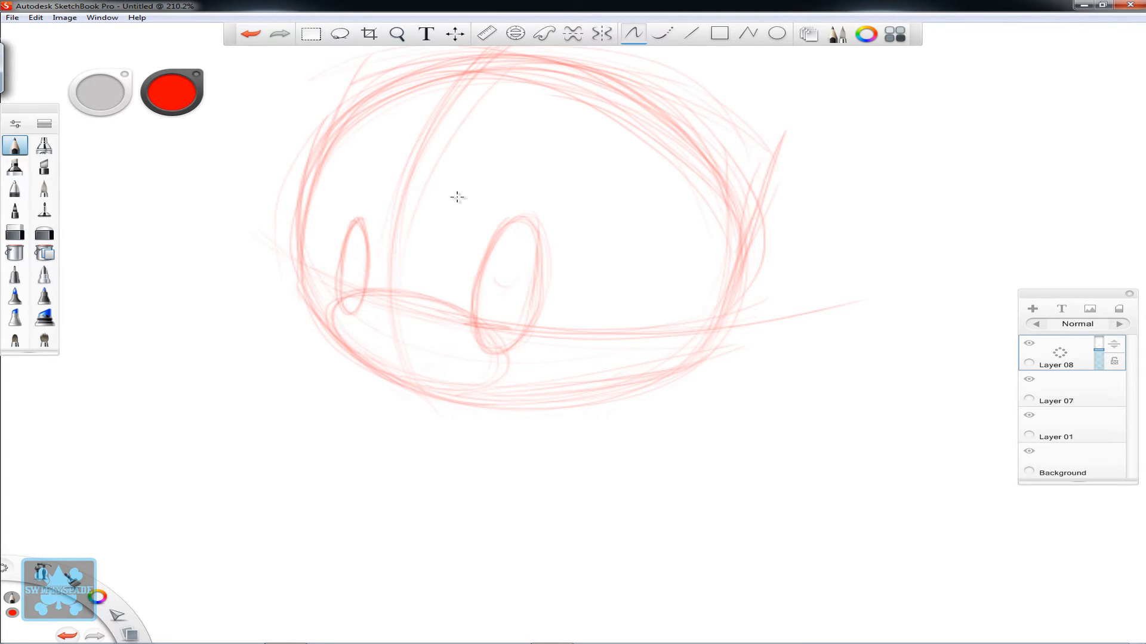
pyautogui.moveTo(404, 319)
pyautogui.mouseDown()
pyautogui.moveTo(373, 309)
pyautogui.moveTo(396, 313)
pyautogui.mouseUp()
# - Add a dark pupil to each eye and a round highlight in the larger eye
pyautogui.moveTo(482, 303)
pyautogui.mouseDown()
pyautogui.moveTo(494, 248)
pyautogui.moveTo(543, 232)
pyautogui.moveTo(514, 342)
pyautogui.moveTo(538, 244)
pyautogui.mouseUp()
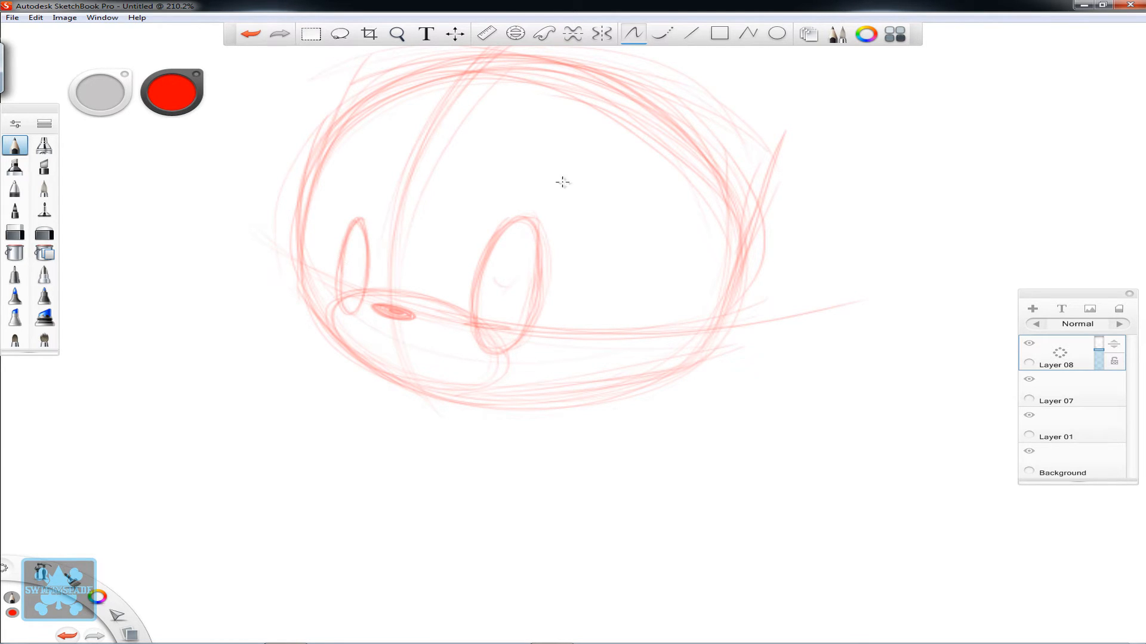
pyautogui.moveTo(516, 257)
pyautogui.mouseDown()
pyautogui.moveTo(522, 282)
pyautogui.moveTo(519, 256)
pyautogui.mouseUp()
pyautogui.moveTo(489, 306); pyautogui.dragTo(494, 307)
pyautogui.moveTo(491, 309)
pyautogui.mouseDown()
pyautogui.moveTo(483, 276)
pyautogui.moveTo(501, 275)
pyautogui.moveTo(482, 324)
pyautogui.moveTo(497, 283)
pyautogui.moveTo(495, 299)
pyautogui.moveTo(478, 285)
pyautogui.moveTo(505, 293)
pyautogui.moveTo(481, 323)
pyautogui.moveTo(496, 288)
pyautogui.moveTo(492, 302)
pyautogui.moveTo(481, 296)
pyautogui.moveTo(478, 318)
pyautogui.moveTo(499, 295)
pyautogui.moveTo(488, 276)
pyautogui.moveTo(502, 289)
pyautogui.moveTo(489, 302)
pyautogui.moveTo(494, 276)
pyautogui.moveTo(480, 284)
pyautogui.moveTo(491, 276)
pyautogui.moveTo(501, 290)
pyautogui.moveTo(492, 316)
pyautogui.moveTo(492, 303)
pyautogui.moveTo(475, 305)
pyautogui.moveTo(484, 275)
pyautogui.moveTo(499, 278)
pyautogui.moveTo(489, 320)
pyautogui.moveTo(500, 286)
pyautogui.moveTo(499, 298)
pyautogui.moveTo(497, 285)
pyautogui.moveTo(489, 293)
pyautogui.moveTo(498, 284)
pyautogui.moveTo(487, 291)
pyautogui.moveTo(495, 280)
pyautogui.moveTo(493, 307)
pyautogui.moveTo(480, 311)
pyautogui.moveTo(492, 314)
pyautogui.moveTo(502, 288)
pyautogui.moveTo(495, 270)
pyautogui.moveTo(479, 282)
pyautogui.moveTo(515, 223)
pyautogui.mouseUp()
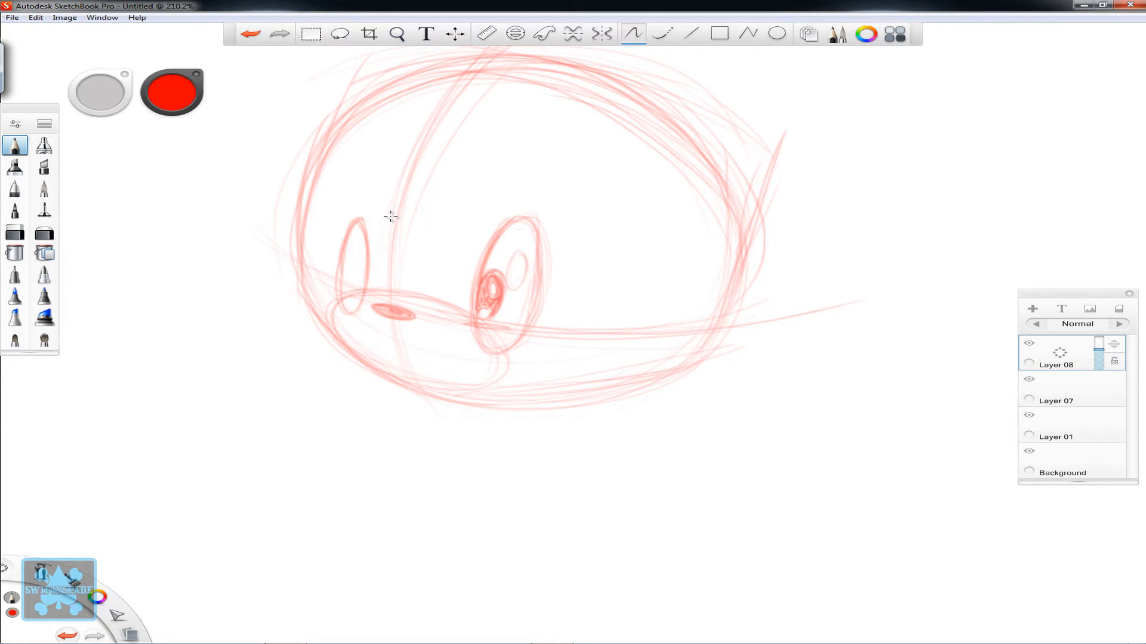
pyautogui.moveTo(361, 289)
pyautogui.mouseDown()
pyautogui.moveTo(351, 281)
pyautogui.moveTo(366, 259)
pyautogui.moveTo(354, 283)
pyautogui.moveTo(364, 263)
pyautogui.moveTo(363, 289)
pyautogui.moveTo(366, 264)
pyautogui.mouseUp()
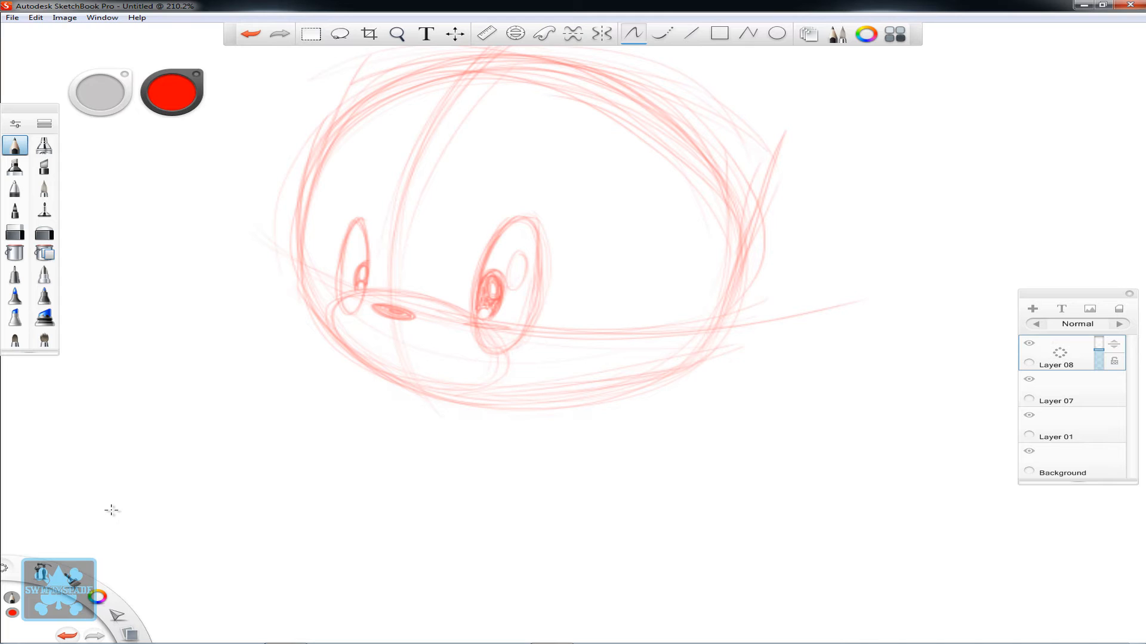
# - Draw a short wavy line and a long, slightly sloping ground line beneath the head
pyautogui.moveTo(161, 567); pyautogui.dragTo(367, 614)
pyautogui.moveTo(227, 572); pyautogui.dragTo(534, 603)
pyautogui.moveTo(628, 606); pyautogui.dragTo(857, 619)
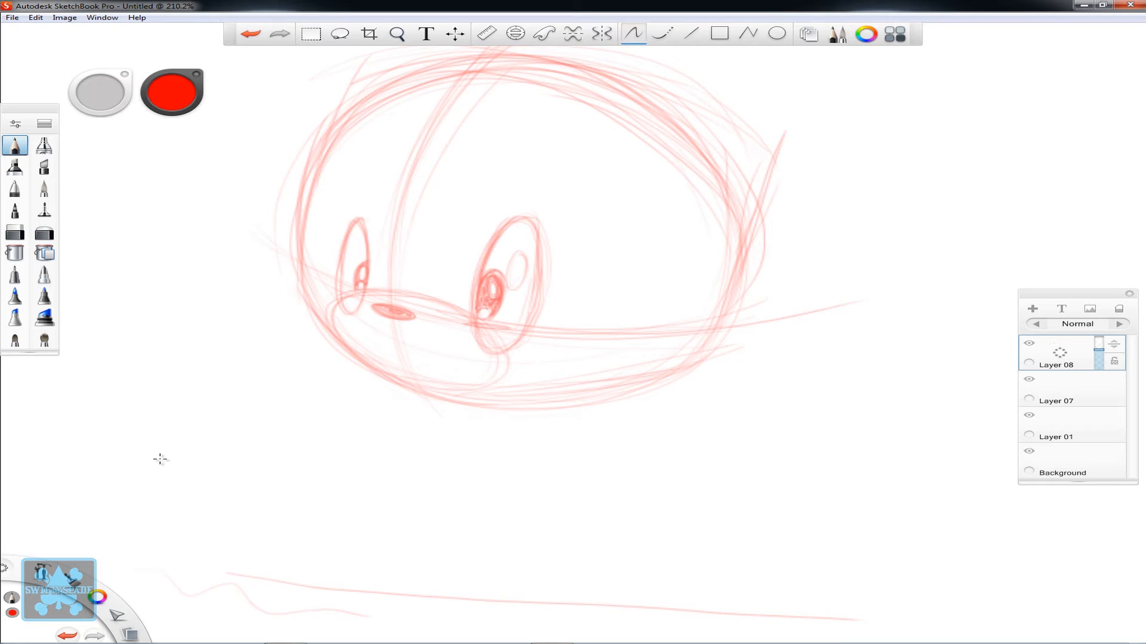
# - Sketch a small rounded body beneath the head, ending just above the ground line
pyautogui.press('space')
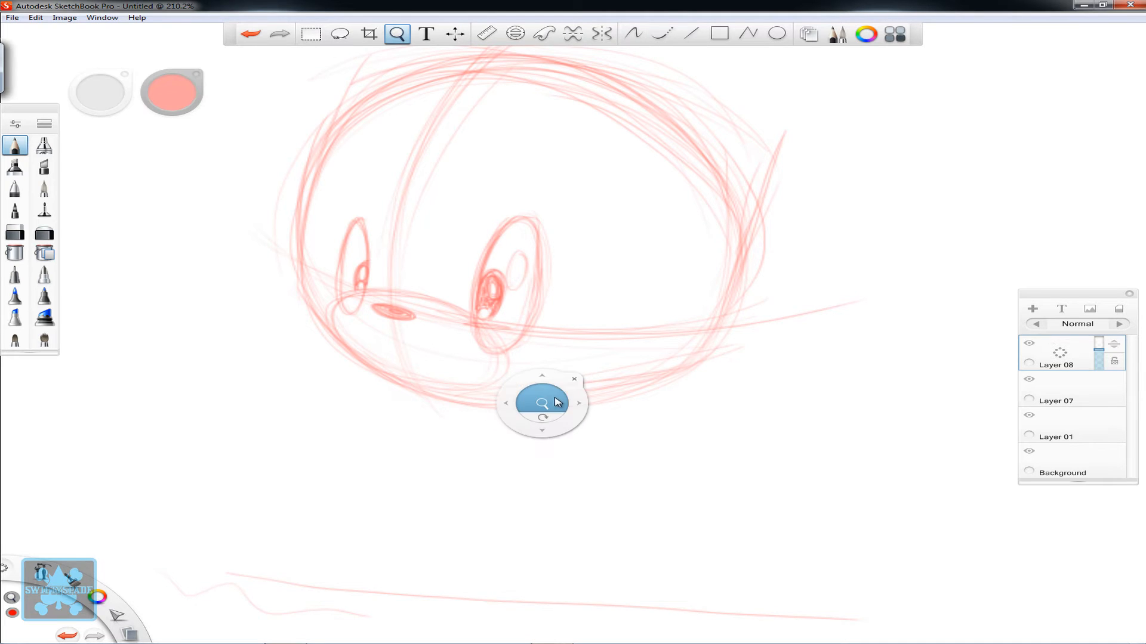
pyautogui.moveTo(554, 402); pyautogui.dragTo(470, 416)
pyautogui.moveTo(555, 417)
pyautogui.mouseDown()
pyautogui.moveTo(505, 350)
pyautogui.moveTo(511, 339)
pyautogui.mouseUp()
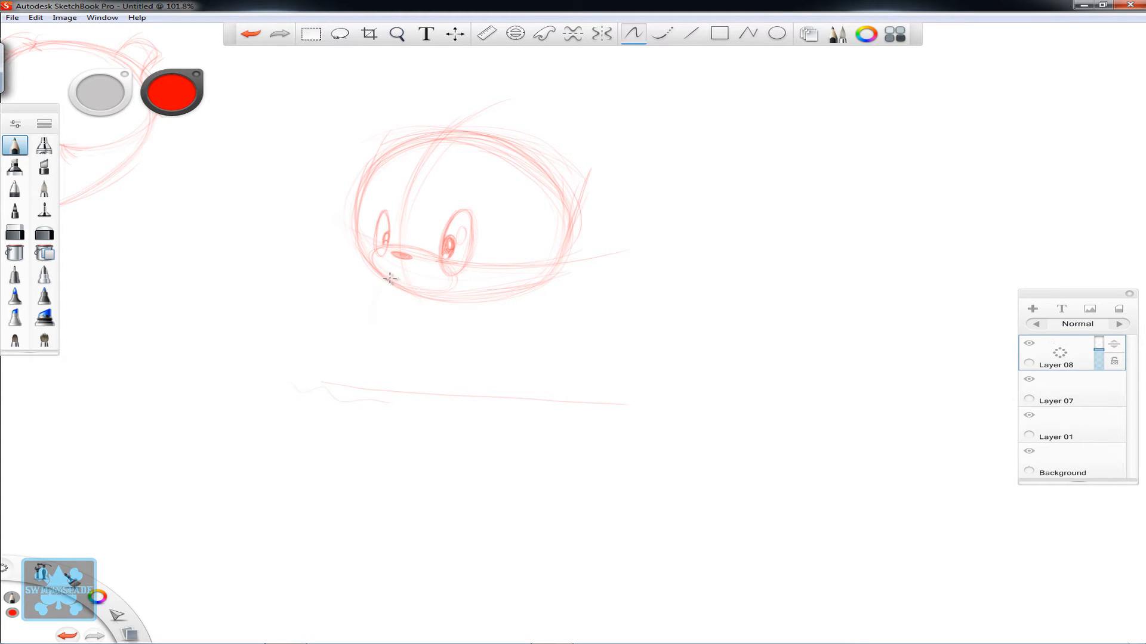
pyautogui.moveTo(383, 289); pyautogui.dragTo(362, 330)
pyautogui.moveTo(383, 281)
pyautogui.mouseDown()
pyautogui.moveTo(370, 338)
pyautogui.moveTo(383, 275)
pyautogui.moveTo(374, 325)
pyautogui.moveTo(419, 377)
pyautogui.moveTo(412, 363)
pyautogui.moveTo(492, 344)
pyautogui.moveTo(458, 370)
pyautogui.moveTo(490, 356)
pyautogui.moveTo(492, 303)
pyautogui.moveTo(488, 350)
pyautogui.mouseUp()
pyautogui.moveTo(366, 358); pyautogui.dragTo(501, 353)
pyautogui.moveTo(385, 277)
pyautogui.mouseDown()
pyautogui.moveTo(378, 365)
pyautogui.moveTo(448, 378)
pyautogui.mouseUp()
pyautogui.moveTo(484, 302); pyautogui.dragTo(489, 351)
# - Add a curved centre line down the body and reinforce its left contour
pyautogui.moveTo(396, 292)
pyautogui.mouseDown()
pyautogui.moveTo(389, 376)
pyautogui.moveTo(385, 322)
pyautogui.mouseUp()
pyautogui.moveTo(381, 275)
pyautogui.mouseDown()
pyautogui.moveTo(363, 319)
pyautogui.moveTo(373, 275)
pyautogui.moveTo(369, 345)
pyautogui.mouseUp()
pyautogui.moveTo(367, 303)
pyautogui.mouseDown()
pyautogui.moveTo(351, 331)
pyautogui.moveTo(388, 369)
pyautogui.moveTo(380, 362)
pyautogui.moveTo(470, 353)
pyautogui.moveTo(487, 328)
pyautogui.moveTo(427, 375)
pyautogui.moveTo(361, 331)
pyautogui.moveTo(388, 368)
pyautogui.mouseUp()
pyautogui.moveTo(383, 275)
pyautogui.mouseDown()
pyautogui.moveTo(358, 315)
pyautogui.moveTo(381, 280)
pyautogui.moveTo(373, 359)
pyautogui.mouseUp()
pyautogui.moveTo(365, 306); pyautogui.dragTo(387, 363)
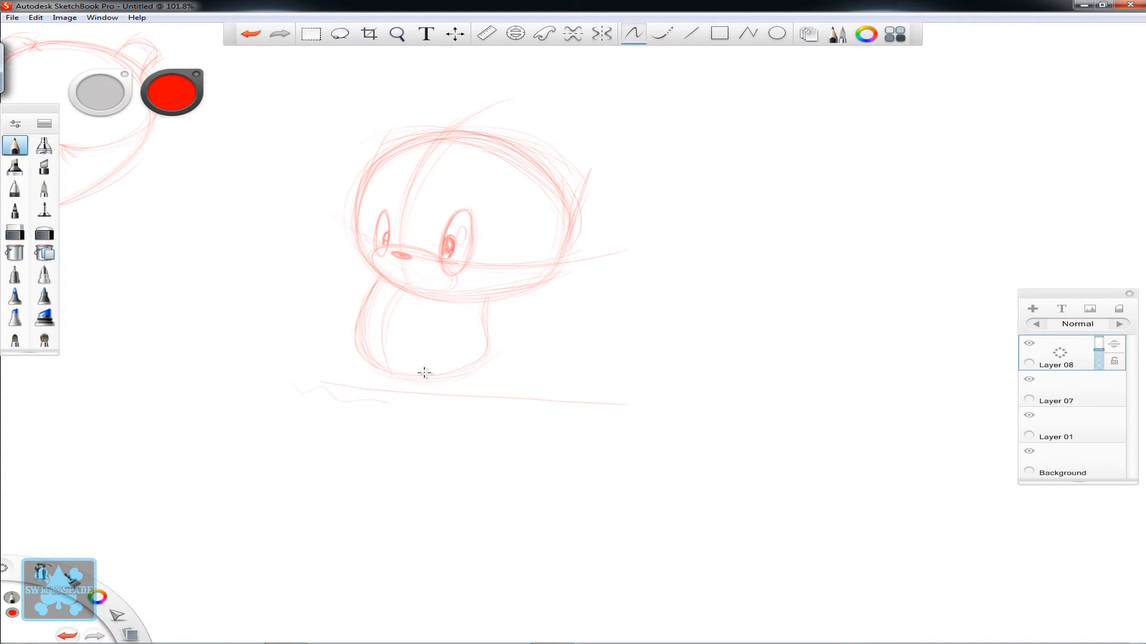
# - Sketch a raised oval hand with a thumb to the left of the head, joined to the body by a curved arm
pyautogui.press('space')
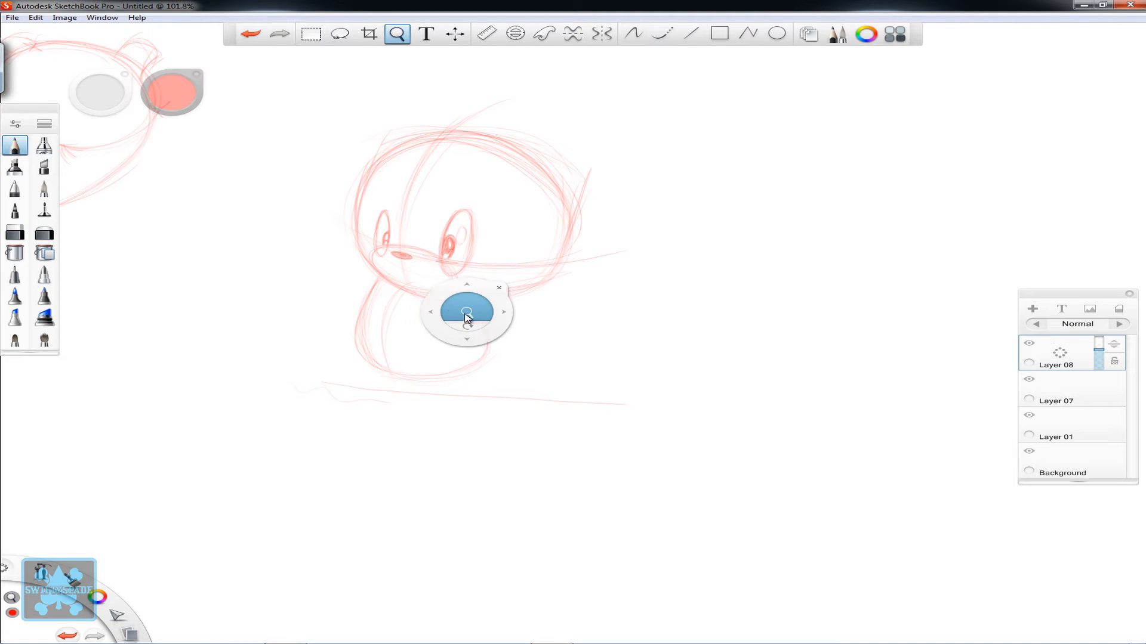
pyautogui.moveTo(466, 317); pyautogui.dragTo(636, 362)
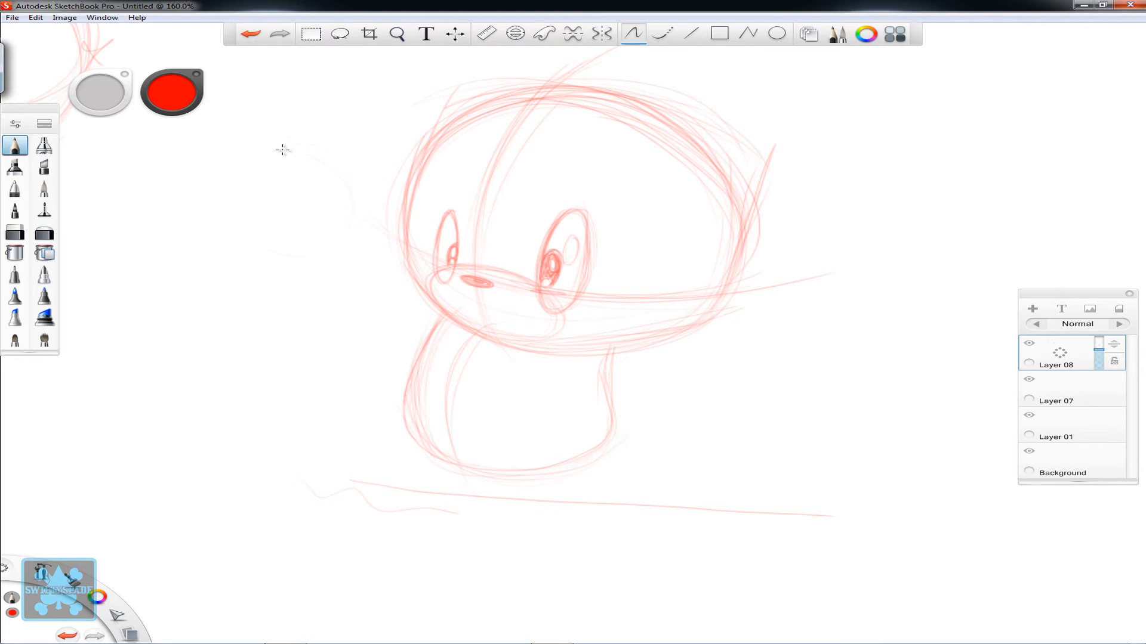
pyautogui.moveTo(281, 148)
pyautogui.mouseDown()
pyautogui.moveTo(255, 253)
pyautogui.moveTo(332, 176)
pyautogui.moveTo(213, 196)
pyautogui.moveTo(352, 216)
pyautogui.moveTo(251, 155)
pyautogui.moveTo(283, 269)
pyautogui.moveTo(341, 173)
pyautogui.moveTo(212, 214)
pyautogui.moveTo(352, 247)
pyautogui.moveTo(231, 158)
pyautogui.moveTo(246, 259)
pyautogui.moveTo(348, 192)
pyautogui.moveTo(206, 195)
pyautogui.moveTo(325, 267)
pyautogui.moveTo(304, 156)
pyautogui.moveTo(283, 267)
pyautogui.moveTo(341, 247)
pyautogui.moveTo(263, 268)
pyautogui.moveTo(353, 245)
pyautogui.moveTo(267, 149)
pyautogui.moveTo(276, 254)
pyautogui.moveTo(313, 254)
pyautogui.mouseUp()
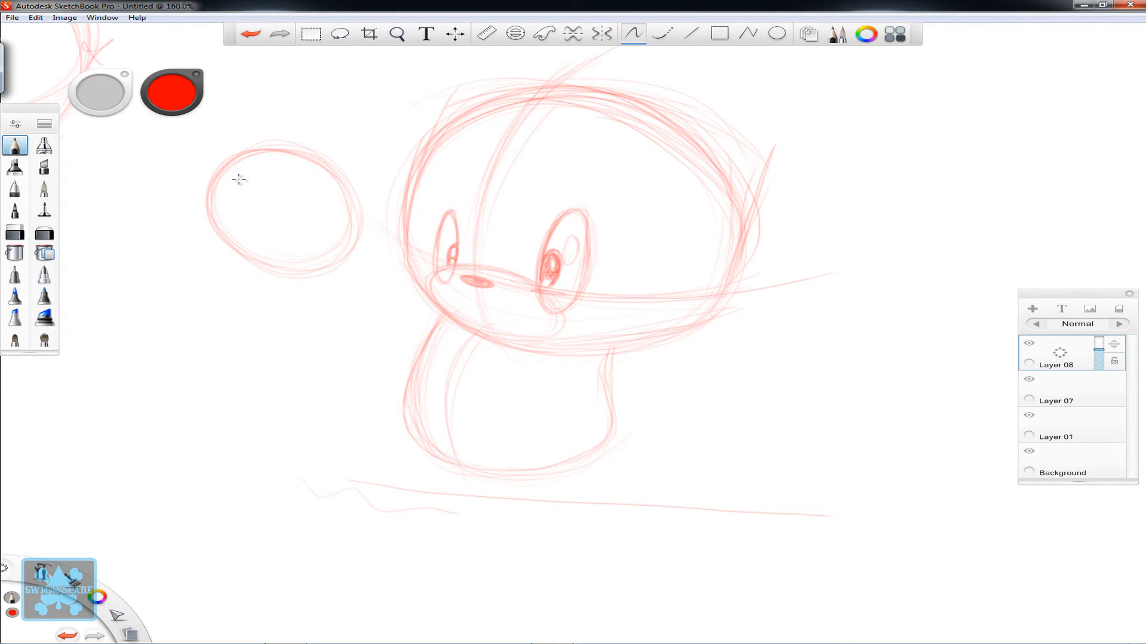
pyautogui.moveTo(204, 198); pyautogui.dragTo(358, 223)
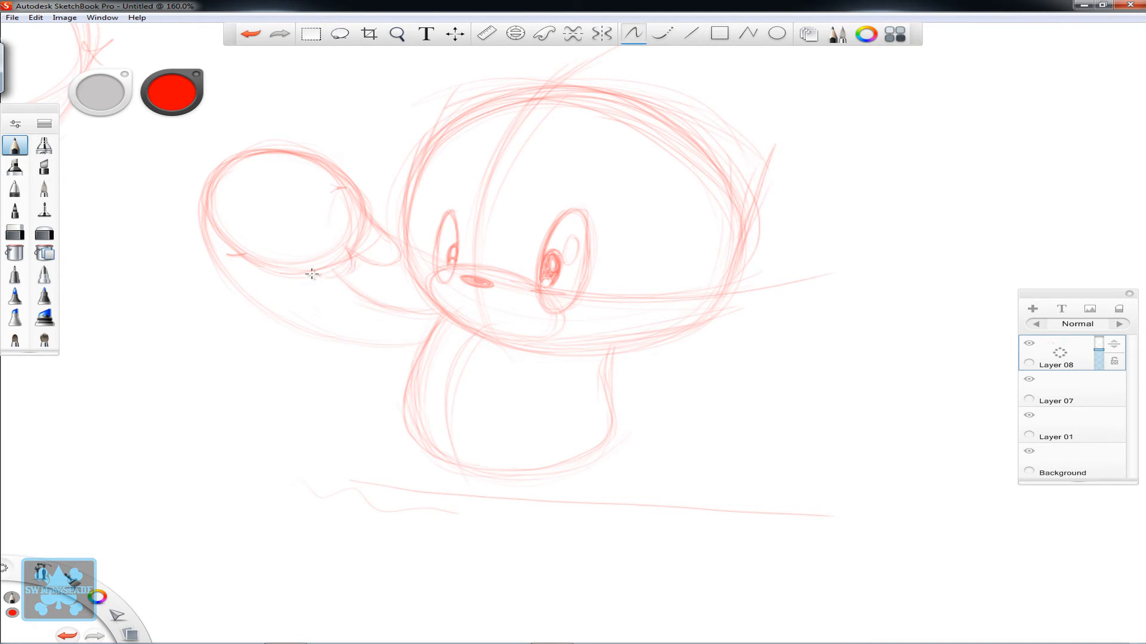
# - Add curled fingers and a small fingertip bump to the raised left hand, and reinforce the forearm's lower contour
pyautogui.moveTo(312, 265)
pyautogui.mouseDown()
pyautogui.moveTo(273, 277)
pyautogui.moveTo(284, 288)
pyautogui.moveTo(314, 270)
pyautogui.moveTo(307, 255)
pyautogui.moveTo(319, 277)
pyautogui.moveTo(271, 263)
pyautogui.mouseUp()
pyautogui.moveTo(341, 234); pyautogui.dragTo(354, 260)
pyautogui.moveTo(371, 184)
pyautogui.mouseDown()
pyautogui.moveTo(322, 159)
pyautogui.moveTo(367, 169)
pyautogui.moveTo(360, 194)
pyautogui.moveTo(365, 164)
pyautogui.moveTo(325, 163)
pyautogui.moveTo(378, 170)
pyautogui.moveTo(355, 195)
pyautogui.mouseUp()
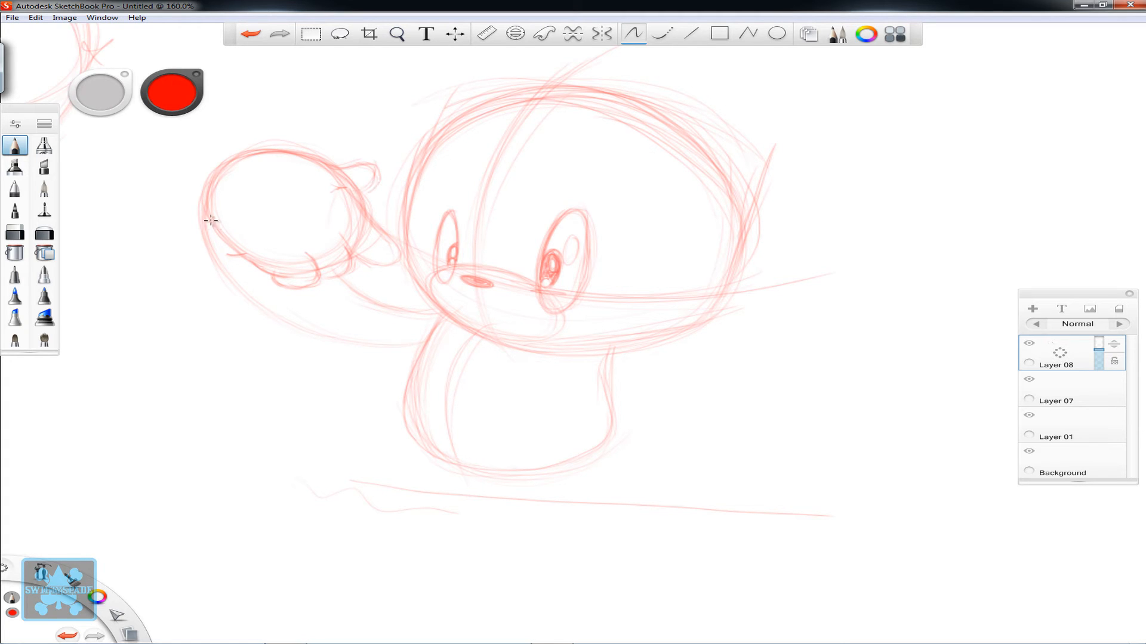
pyautogui.moveTo(237, 272)
pyautogui.mouseDown()
pyautogui.moveTo(295, 326)
pyautogui.moveTo(377, 349)
pyautogui.mouseUp()
# - Sketch a large oval hand to the right of the head and join it to the body with a curved arm
pyautogui.press('space')
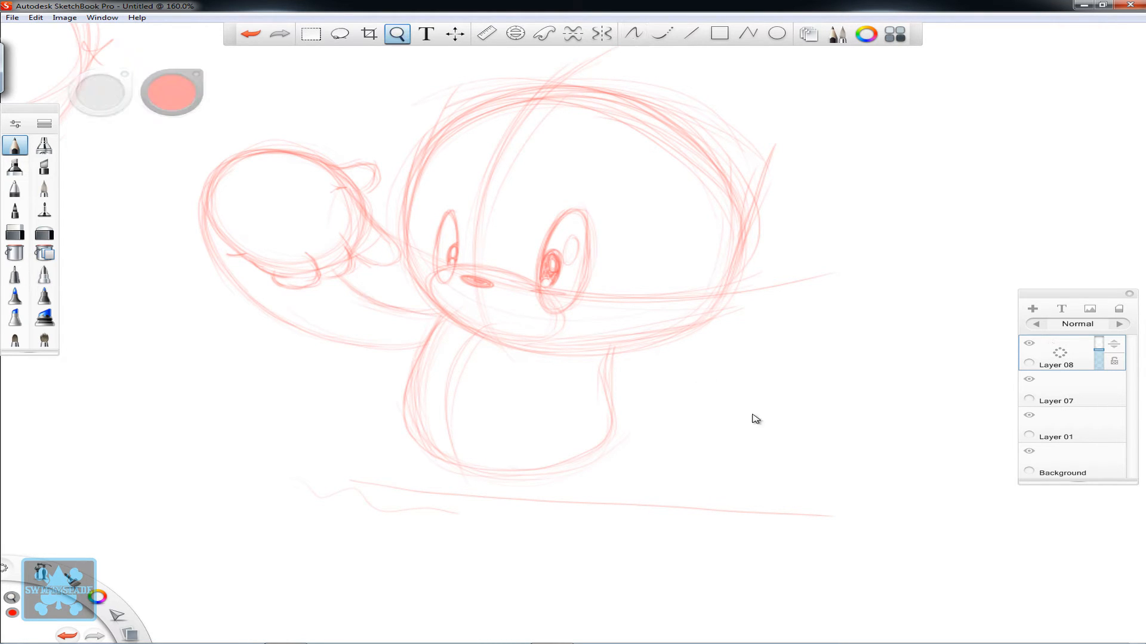
pyautogui.moveTo(796, 467)
pyautogui.mouseDown()
pyautogui.moveTo(593, 317)
pyautogui.moveTo(650, 356)
pyautogui.moveTo(681, 302)
pyautogui.mouseUp()
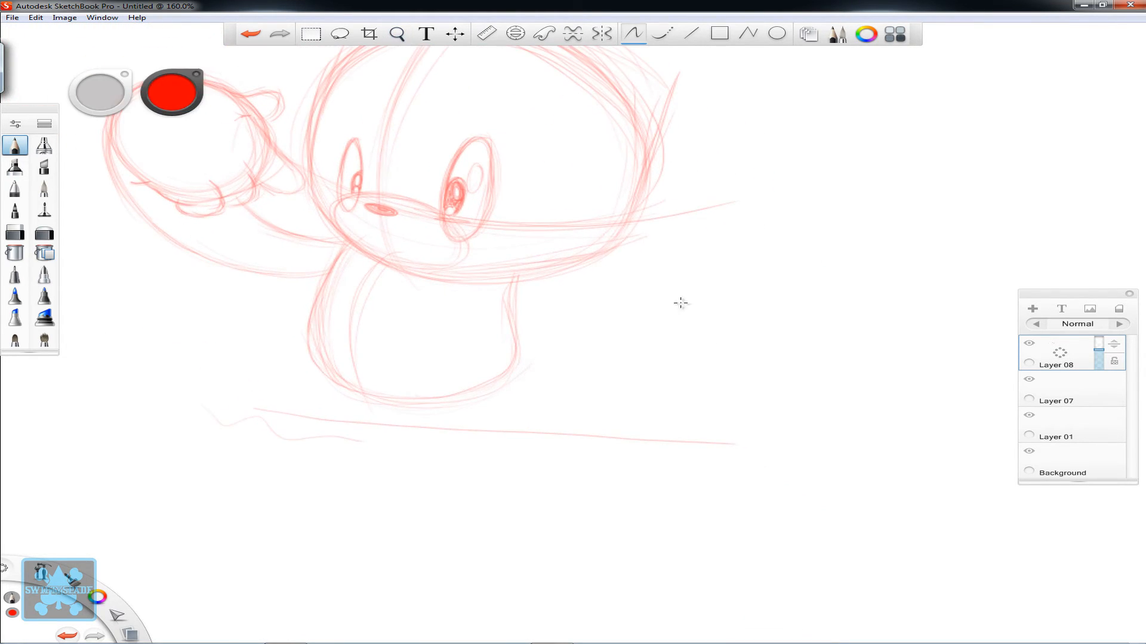
pyautogui.press('space')
pyautogui.moveTo(834, 253); pyautogui.dragTo(799, 290)
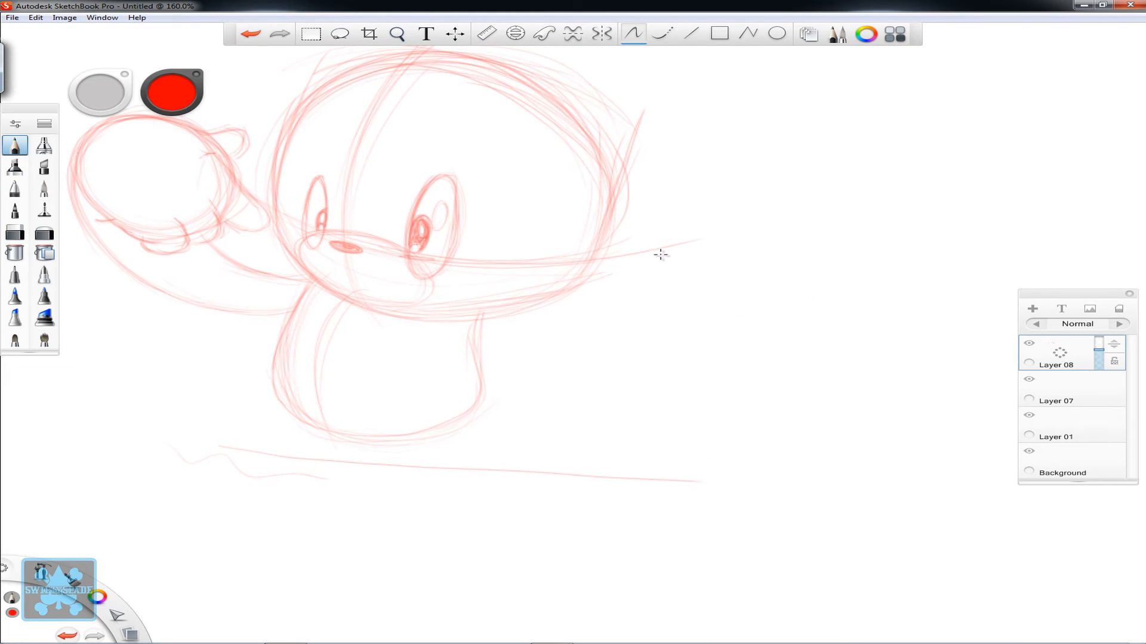
pyautogui.moveTo(719, 164)
pyautogui.mouseDown()
pyautogui.moveTo(738, 261)
pyautogui.moveTo(761, 173)
pyautogui.moveTo(633, 244)
pyautogui.moveTo(770, 235)
pyautogui.moveTo(653, 165)
pyautogui.moveTo(678, 268)
pyautogui.moveTo(757, 157)
pyautogui.mouseUp()
pyautogui.moveTo(737, 261)
pyautogui.mouseDown()
pyautogui.moveTo(748, 156)
pyautogui.moveTo(625, 225)
pyautogui.moveTo(765, 228)
pyautogui.moveTo(640, 154)
pyautogui.moveTo(716, 148)
pyautogui.moveTo(614, 215)
pyautogui.moveTo(764, 239)
pyautogui.mouseUp()
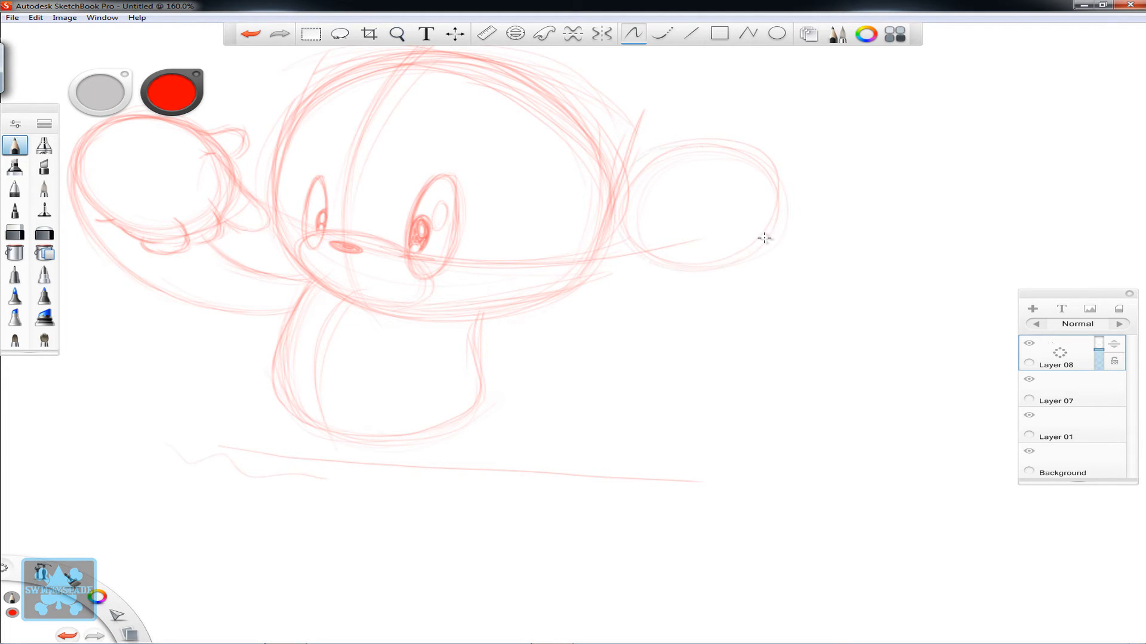
pyautogui.moveTo(623, 249)
pyautogui.mouseDown()
pyautogui.moveTo(675, 146)
pyautogui.moveTo(699, 264)
pyautogui.moveTo(757, 187)
pyautogui.moveTo(748, 229)
pyautogui.mouseUp()
pyautogui.moveTo(729, 260)
pyautogui.mouseDown()
pyautogui.moveTo(777, 174)
pyautogui.moveTo(624, 146)
pyautogui.mouseUp()
pyautogui.moveTo(727, 132)
pyautogui.mouseDown()
pyautogui.moveTo(606, 225)
pyautogui.moveTo(753, 230)
pyautogui.moveTo(691, 126)
pyautogui.moveTo(657, 250)
pyautogui.mouseUp()
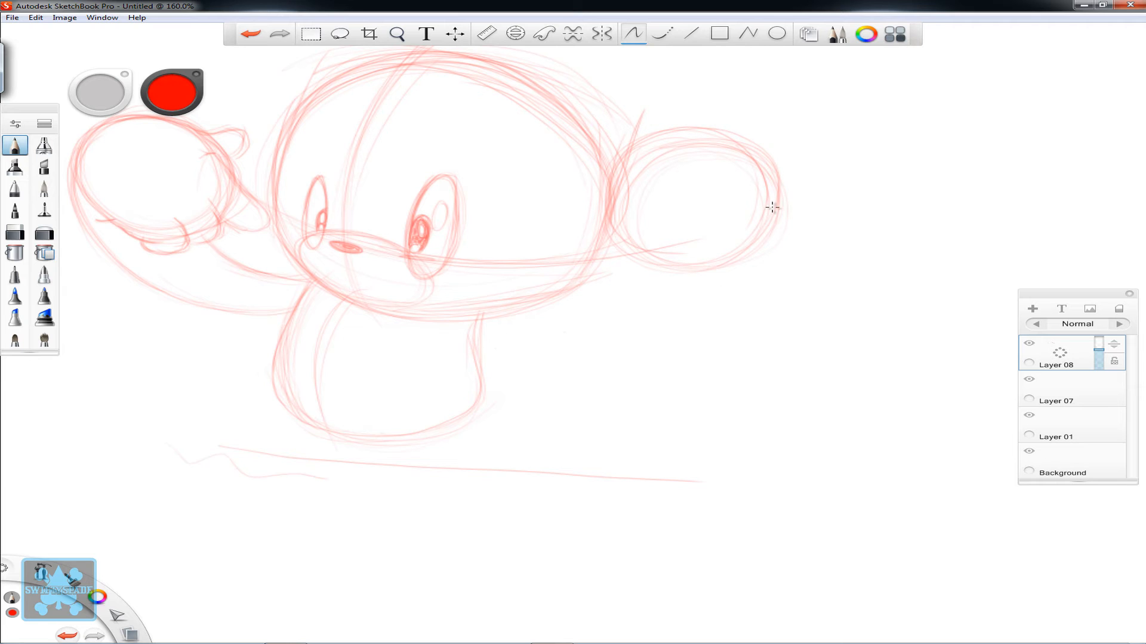
pyautogui.moveTo(779, 251); pyautogui.dragTo(565, 347)
pyautogui.moveTo(773, 179)
pyautogui.mouseDown()
pyautogui.moveTo(550, 350)
pyautogui.moveTo(514, 354)
pyautogui.mouseUp()
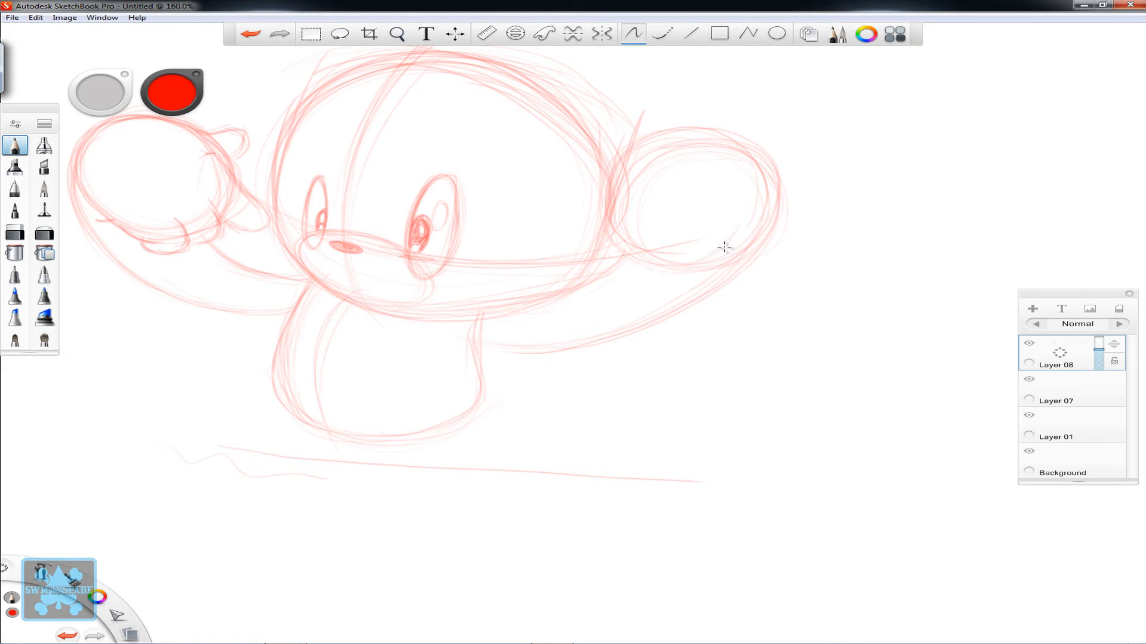
# - Add curled fingers and a thumb to the right hand, and small rounded shapes above the nose
pyautogui.moveTo(740, 224); pyautogui.dragTo(663, 260)
pyautogui.moveTo(589, 215)
pyautogui.mouseDown()
pyautogui.moveTo(596, 247)
pyautogui.moveTo(564, 223)
pyautogui.moveTo(591, 249)
pyautogui.moveTo(616, 244)
pyautogui.moveTo(637, 223)
pyautogui.mouseUp()
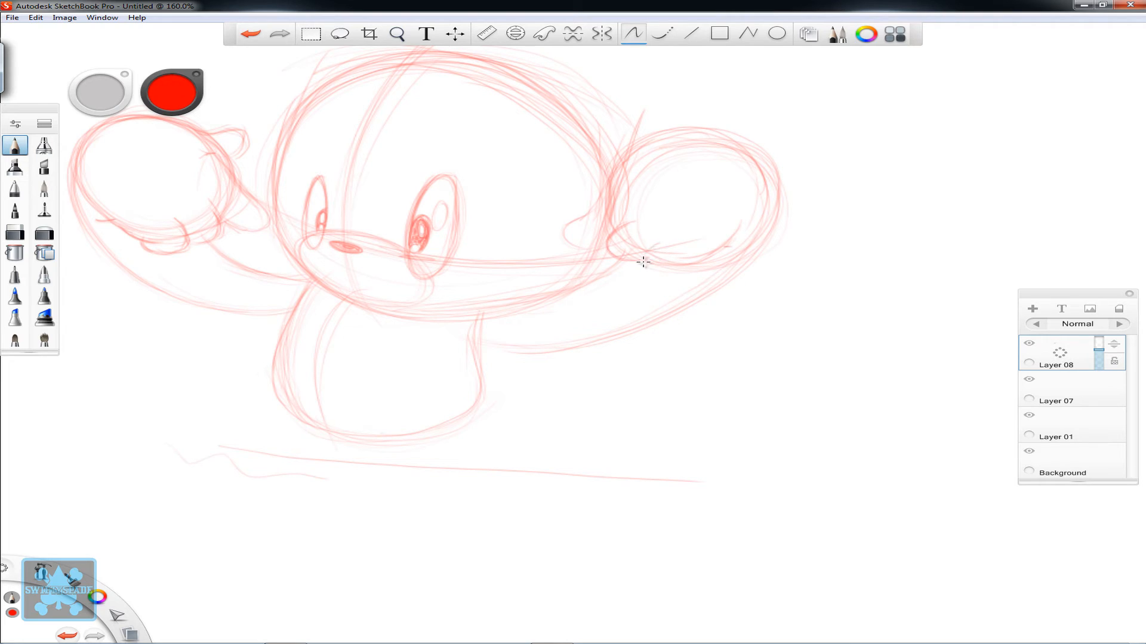
pyautogui.moveTo(659, 244)
pyautogui.mouseDown()
pyautogui.moveTo(672, 275)
pyautogui.moveTo(693, 265)
pyautogui.moveTo(651, 276)
pyautogui.moveTo(653, 241)
pyautogui.moveTo(643, 261)
pyautogui.moveTo(687, 268)
pyautogui.mouseUp()
pyautogui.moveTo(643, 271)
pyautogui.mouseDown()
pyautogui.moveTo(647, 247)
pyautogui.moveTo(627, 224)
pyautogui.moveTo(568, 239)
pyautogui.moveTo(598, 205)
pyautogui.mouseUp()
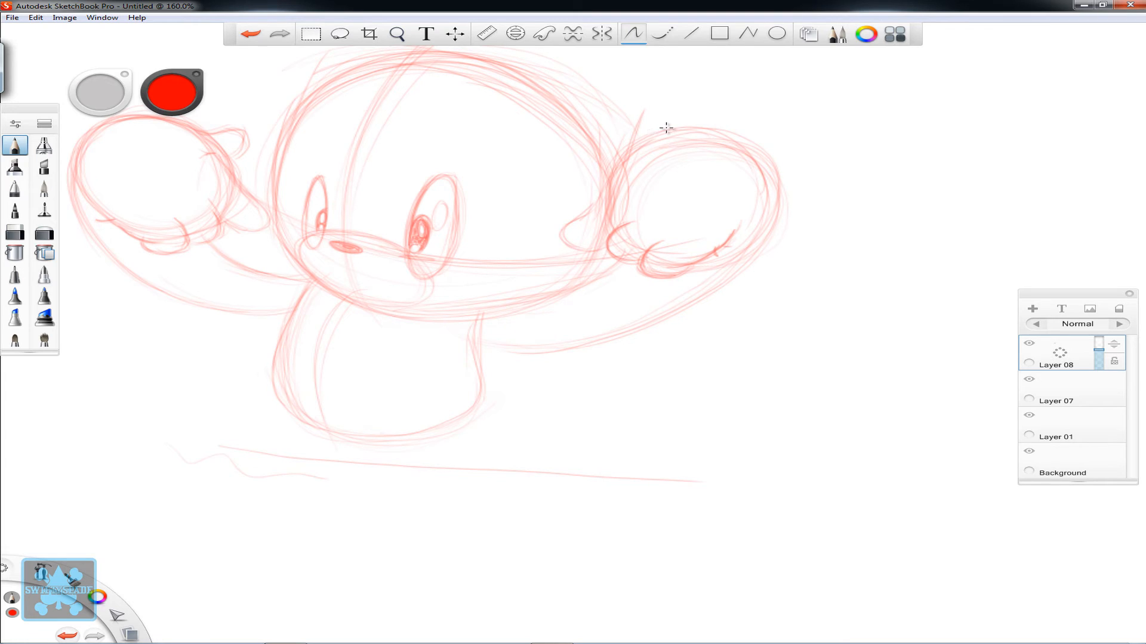
pyautogui.moveTo(667, 129)
pyautogui.mouseDown()
pyautogui.moveTo(636, 125)
pyautogui.moveTo(625, 153)
pyautogui.moveTo(626, 119)
pyautogui.mouseUp()
pyautogui.moveTo(350, 238)
pyautogui.mouseDown()
pyautogui.moveTo(381, 241)
pyautogui.moveTo(362, 238)
pyautogui.moveTo(377, 206)
pyautogui.moveTo(362, 239)
pyautogui.moveTo(391, 208)
pyautogui.moveTo(356, 232)
pyautogui.moveTo(334, 234)
pyautogui.moveTo(334, 221)
pyautogui.moveTo(357, 227)
pyautogui.mouseUp()
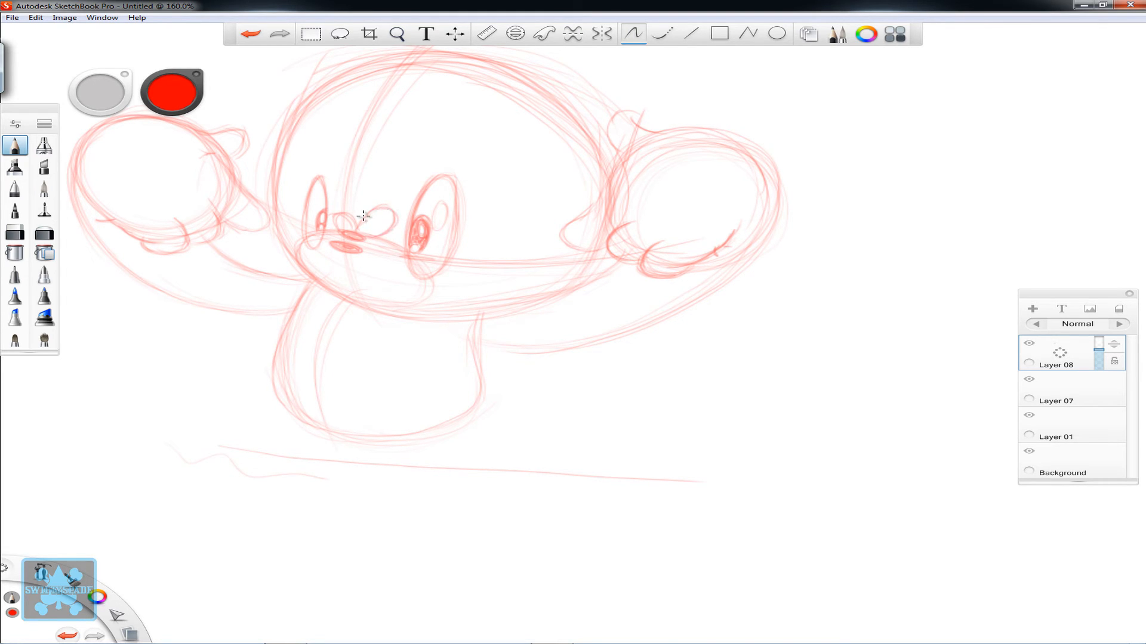
# - Sketch an oval-tipped ear on a narrow stem above the right side of the head, reinforcing its outline
pyautogui.press('space')
pyautogui.moveTo(641, 261)
pyautogui.mouseDown()
pyautogui.moveTo(624, 310)
pyautogui.moveTo(589, 314)
pyautogui.mouseUp()
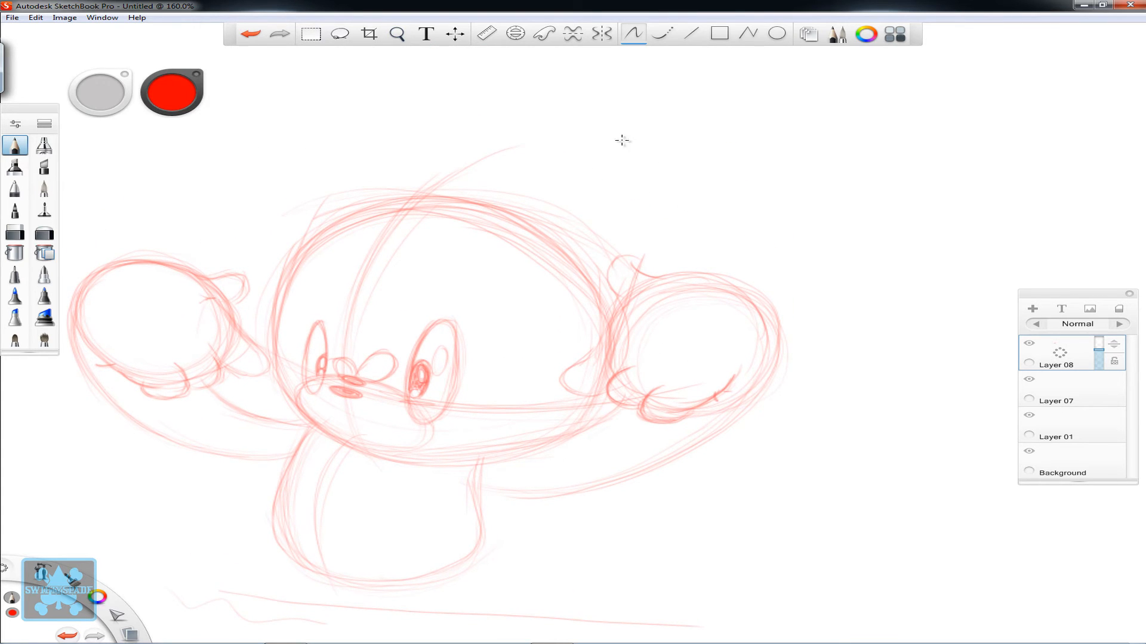
pyautogui.moveTo(705, 132)
pyautogui.mouseDown()
pyautogui.moveTo(578, 125)
pyautogui.moveTo(563, 136)
pyautogui.moveTo(576, 115)
pyautogui.moveTo(629, 105)
pyautogui.moveTo(713, 163)
pyautogui.mouseUp()
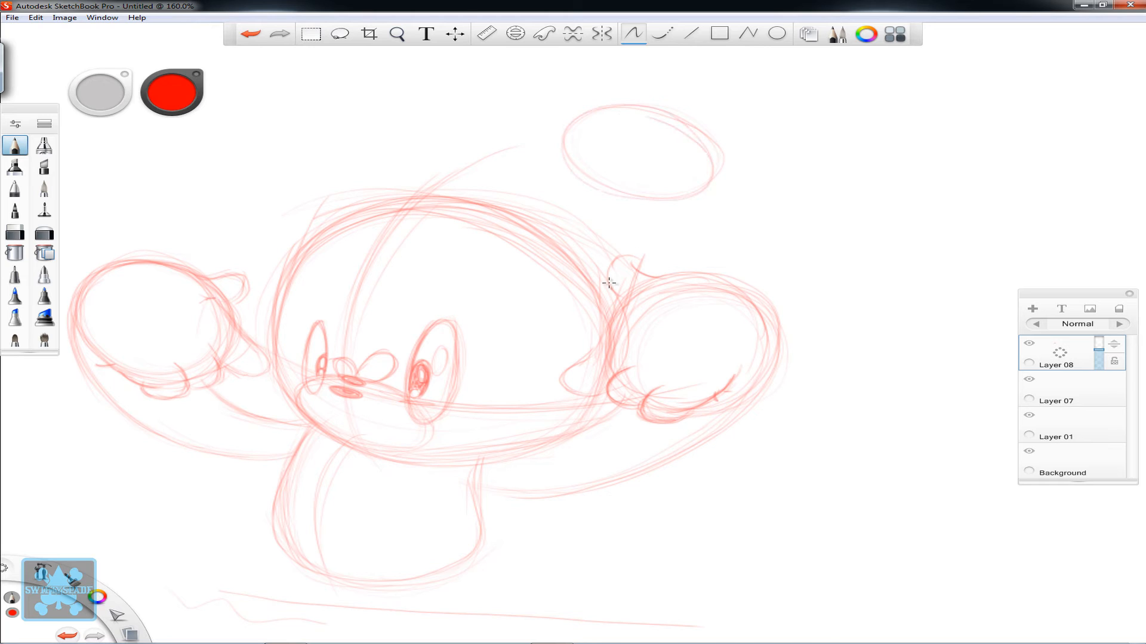
pyautogui.moveTo(667, 229); pyautogui.dragTo(682, 218)
pyautogui.moveTo(602, 258)
pyautogui.mouseDown()
pyautogui.moveTo(612, 192)
pyautogui.moveTo(607, 238)
pyautogui.mouseUp()
pyautogui.moveTo(565, 121); pyautogui.dragTo(548, 162)
pyautogui.moveTo(699, 194)
pyautogui.mouseDown()
pyautogui.moveTo(547, 155)
pyautogui.moveTo(590, 110)
pyautogui.mouseUp()
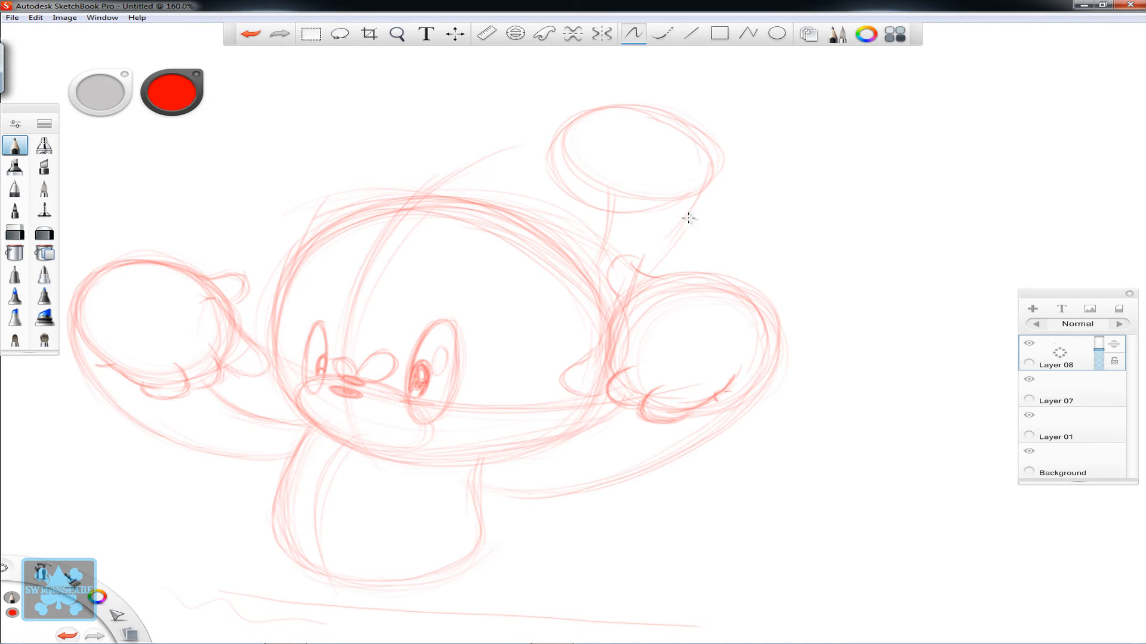
pyautogui.moveTo(662, 255)
pyautogui.mouseDown()
pyautogui.moveTo(680, 225)
pyautogui.moveTo(553, 145)
pyautogui.mouseUp()
pyautogui.moveTo(628, 210)
pyautogui.mouseDown()
pyautogui.moveTo(682, 160)
pyautogui.moveTo(571, 197)
pyautogui.mouseUp()
pyautogui.moveTo(680, 178)
pyautogui.mouseDown()
pyautogui.moveTo(637, 208)
pyautogui.moveTo(552, 144)
pyautogui.mouseUp()
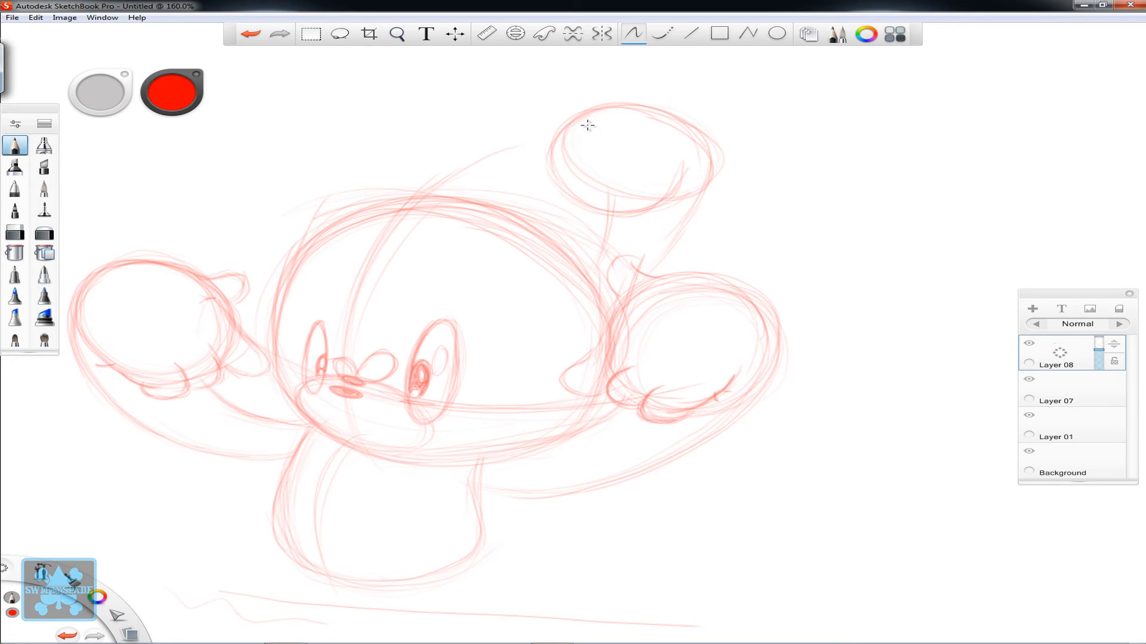
pyautogui.moveTo(709, 165)
pyautogui.mouseDown()
pyautogui.moveTo(696, 202)
pyautogui.moveTo(646, 118)
pyautogui.mouseUp()
# - Sketch a matching oval ear with a stem on the head's left side and reinforce the right ear's stem
pyautogui.moveTo(355, 117); pyautogui.dragTo(376, 174)
pyautogui.moveTo(317, 94)
pyautogui.mouseDown()
pyautogui.moveTo(348, 116)
pyautogui.moveTo(223, 134)
pyautogui.moveTo(334, 157)
pyautogui.moveTo(238, 109)
pyautogui.moveTo(312, 177)
pyautogui.moveTo(254, 107)
pyautogui.moveTo(267, 194)
pyautogui.moveTo(295, 99)
pyautogui.moveTo(214, 190)
pyautogui.moveTo(339, 110)
pyautogui.mouseUp()
pyautogui.moveTo(378, 193)
pyautogui.mouseDown()
pyautogui.moveTo(310, 102)
pyautogui.moveTo(212, 171)
pyautogui.moveTo(271, 194)
pyautogui.moveTo(215, 178)
pyautogui.moveTo(317, 174)
pyautogui.moveTo(325, 179)
pyautogui.moveTo(310, 185)
pyautogui.moveTo(350, 214)
pyautogui.moveTo(354, 138)
pyautogui.moveTo(256, 108)
pyautogui.moveTo(222, 179)
pyautogui.moveTo(346, 142)
pyautogui.mouseUp()
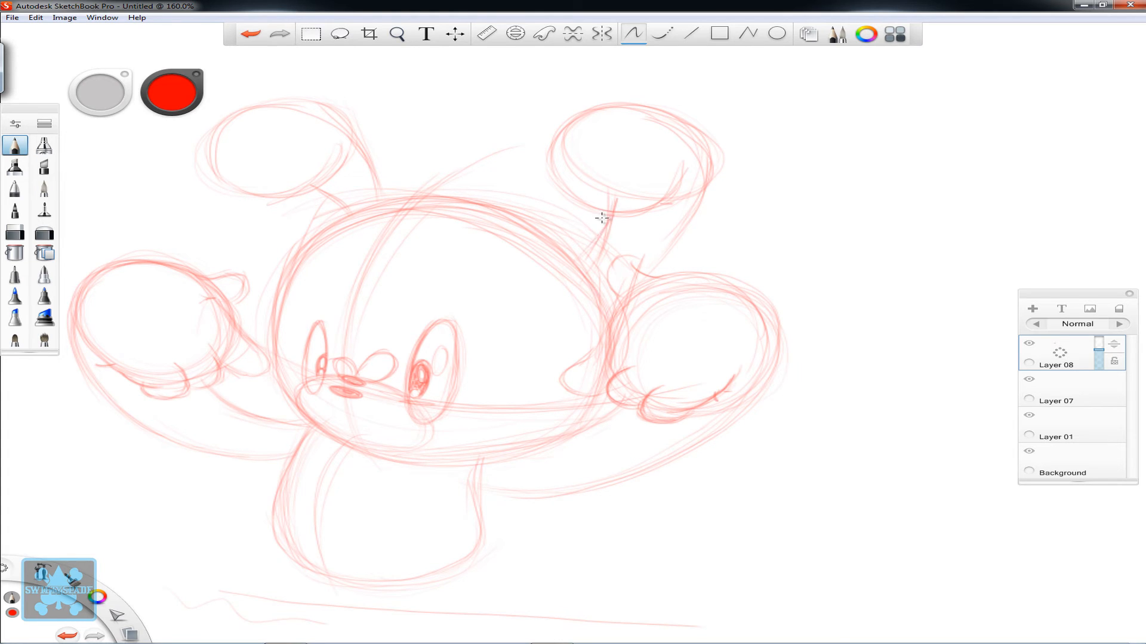
pyautogui.moveTo(652, 251); pyautogui.dragTo(701, 181)
# - Draw a small rounded tuft of hair on top of the head at the centre line
pyautogui.press('space')
pyautogui.moveTo(570, 463)
pyautogui.mouseDown()
pyautogui.moveTo(610, 397)
pyautogui.moveTo(631, 387)
pyautogui.mouseUp()
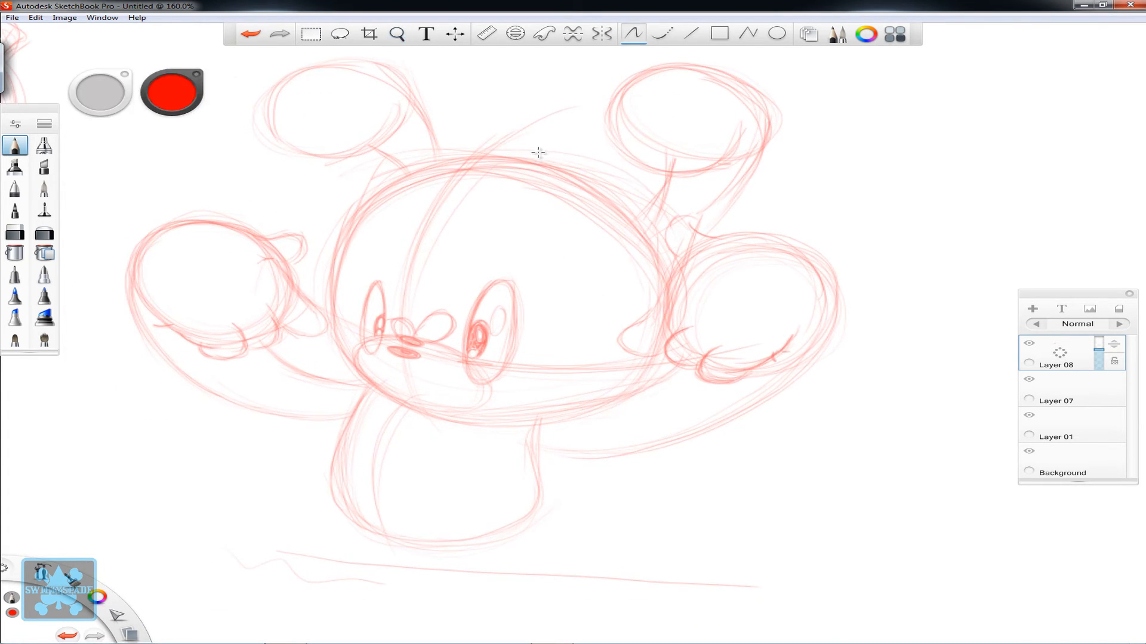
pyautogui.moveTo(465, 173)
pyautogui.mouseDown()
pyautogui.moveTo(454, 136)
pyautogui.moveTo(480, 155)
pyautogui.moveTo(473, 140)
pyautogui.moveTo(514, 145)
pyautogui.mouseUp()
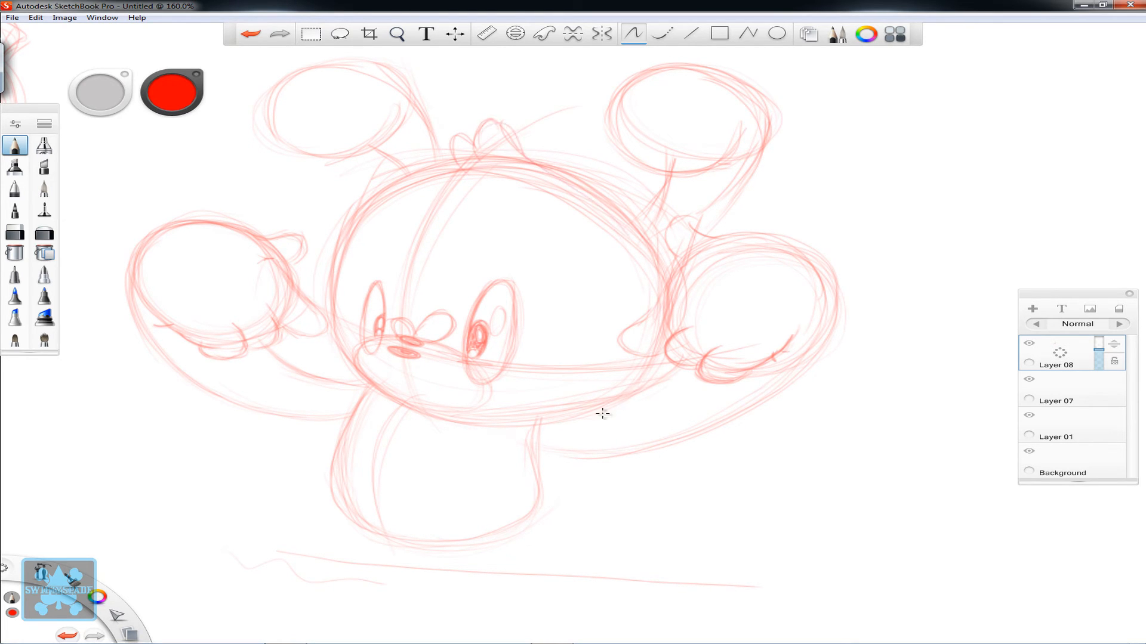
# - Sketch the right leg as a short, wide form with a rounded bottom below the body
pyautogui.press('space')
pyautogui.moveTo(646, 497); pyautogui.dragTo(660, 487)
pyautogui.moveTo(665, 317); pyautogui.dragTo(674, 291)
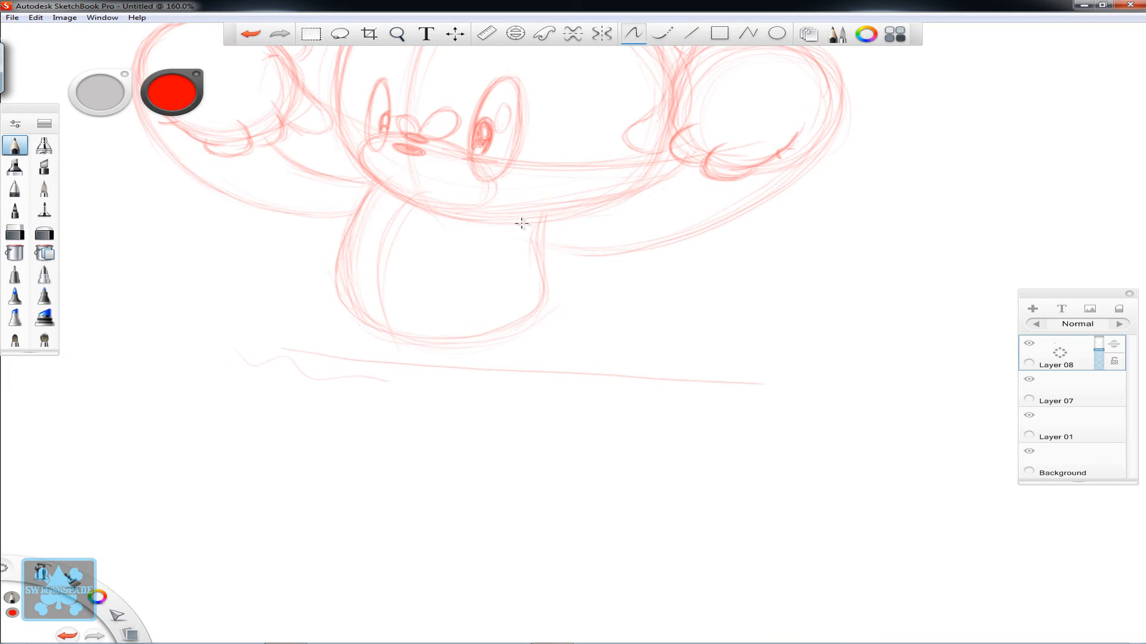
pyautogui.moveTo(540, 311); pyautogui.dragTo(546, 356)
pyautogui.moveTo(471, 421); pyautogui.dragTo(532, 416)
pyautogui.moveTo(437, 335)
pyautogui.mouseDown()
pyautogui.moveTo(452, 410)
pyautogui.moveTo(522, 422)
pyautogui.moveTo(483, 415)
pyautogui.moveTo(528, 416)
pyautogui.moveTo(547, 360)
pyautogui.mouseUp()
pyautogui.moveTo(544, 306); pyautogui.dragTo(543, 338)
pyautogui.moveTo(555, 389); pyautogui.dragTo(501, 417)
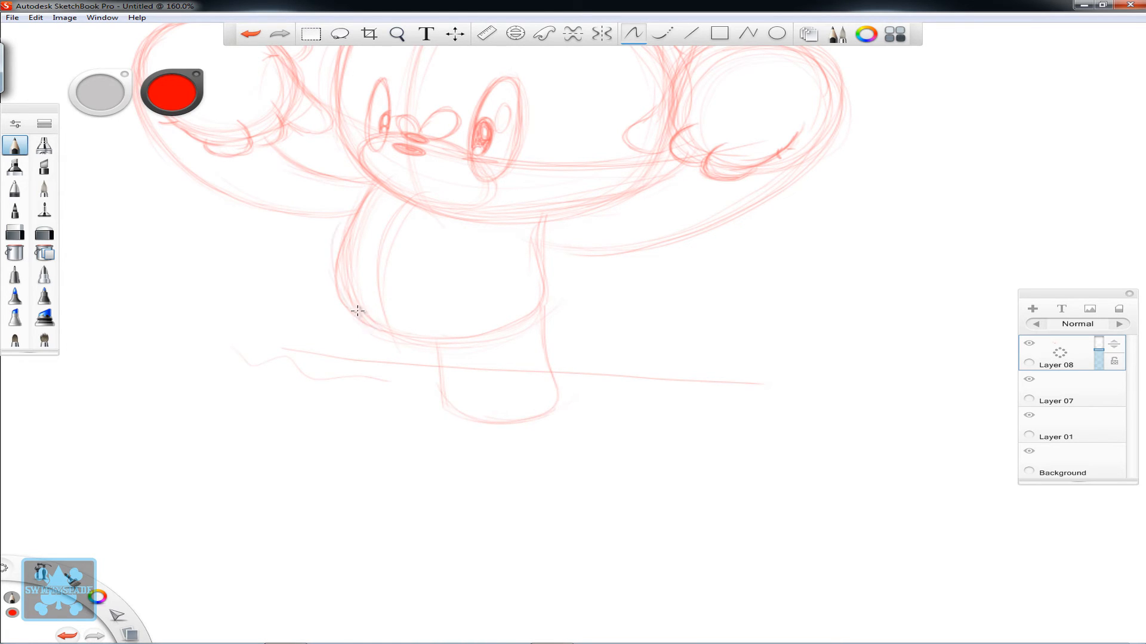
# - Sketch the shorter left leg beneath the body and darken its outline and the line between the legs
pyautogui.moveTo(351, 313)
pyautogui.mouseDown()
pyautogui.moveTo(350, 366)
pyautogui.moveTo(407, 384)
pyautogui.moveTo(350, 374)
pyautogui.moveTo(410, 391)
pyautogui.moveTo(432, 386)
pyautogui.mouseUp()
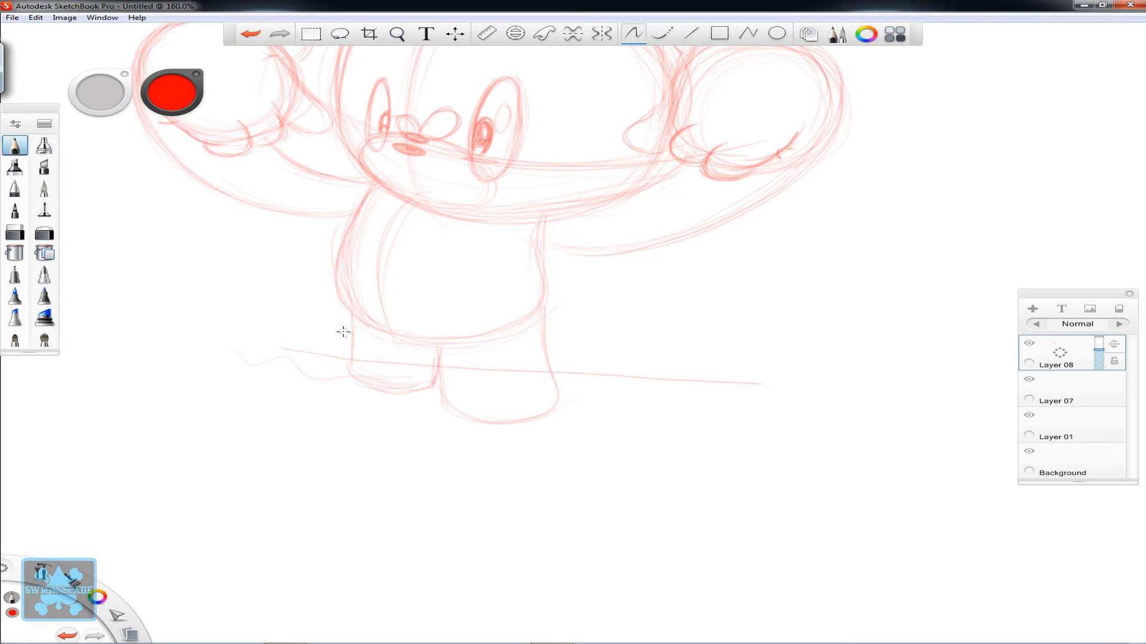
pyautogui.moveTo(348, 315)
pyautogui.mouseDown()
pyautogui.moveTo(350, 374)
pyautogui.moveTo(349, 354)
pyautogui.moveTo(377, 377)
pyautogui.moveTo(351, 371)
pyautogui.moveTo(433, 385)
pyautogui.mouseUp()
pyautogui.moveTo(439, 341); pyautogui.dragTo(445, 409)
# - Shape rounded feet at the bottom of both legs and reinforce the right leg's outer contour
pyautogui.moveTo(502, 377); pyautogui.dragTo(578, 410)
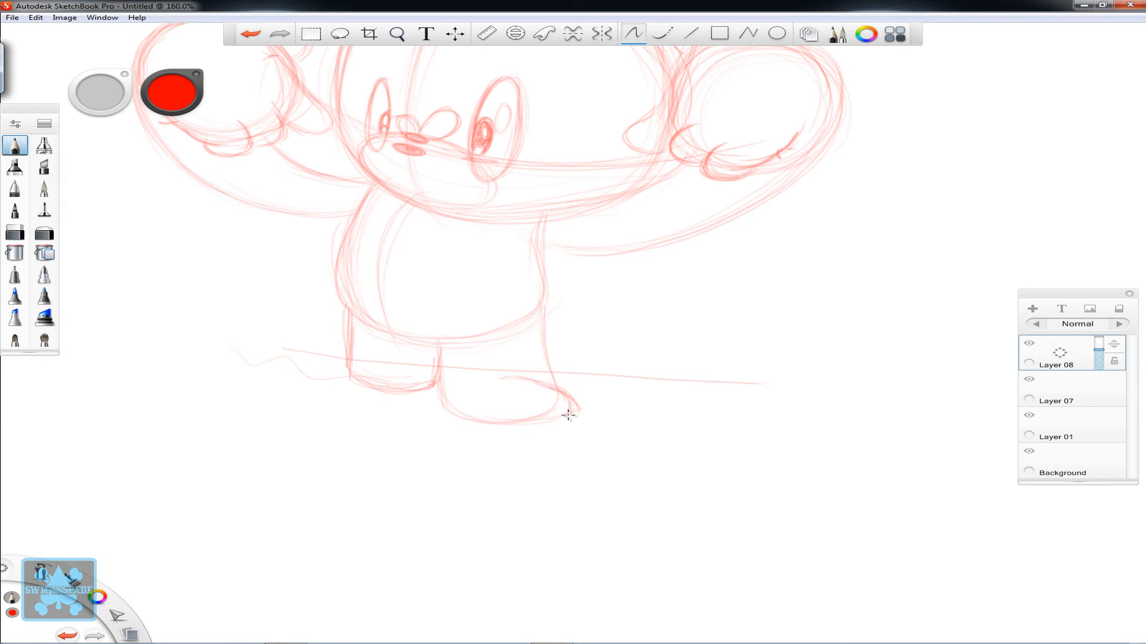
pyautogui.moveTo(537, 327); pyautogui.dragTo(549, 414)
pyautogui.moveTo(460, 389)
pyautogui.mouseDown()
pyautogui.moveTo(506, 381)
pyautogui.moveTo(491, 377)
pyautogui.moveTo(469, 388)
pyautogui.moveTo(556, 390)
pyautogui.mouseUp()
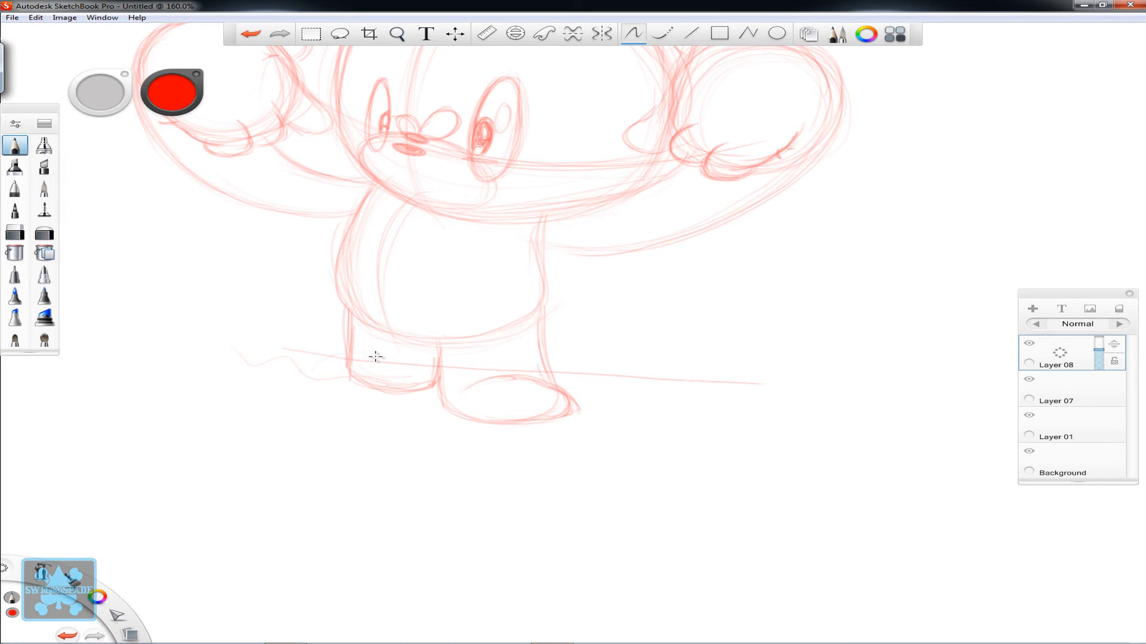
pyautogui.moveTo(380, 357)
pyautogui.mouseDown()
pyautogui.moveTo(328, 362)
pyautogui.moveTo(349, 354)
pyautogui.moveTo(318, 374)
pyautogui.moveTo(434, 386)
pyautogui.moveTo(368, 390)
pyautogui.moveTo(318, 372)
pyautogui.moveTo(427, 386)
pyautogui.moveTo(361, 392)
pyautogui.moveTo(323, 374)
pyautogui.moveTo(352, 351)
pyautogui.mouseUp()
# - Draw light guide lines radiating from the middle of the face across the right side of the head
pyautogui.press('space')
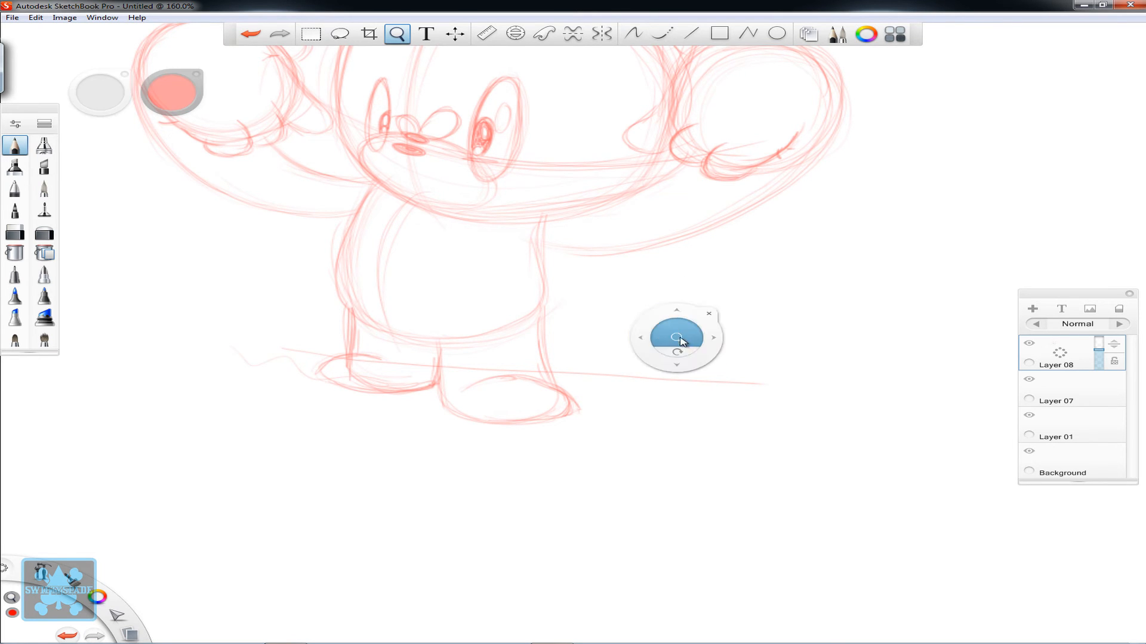
pyautogui.moveTo(683, 343); pyautogui.dragTo(576, 380)
pyautogui.moveTo(677, 383); pyautogui.dragTo(616, 418)
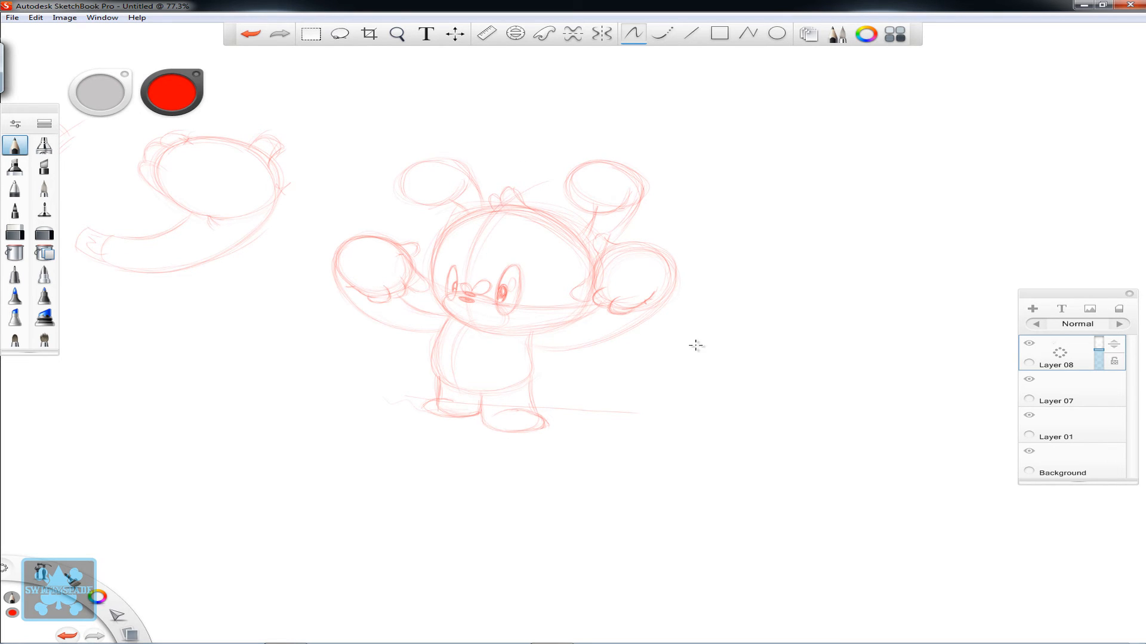
pyautogui.press('space')
pyautogui.moveTo(718, 384)
pyautogui.mouseDown()
pyautogui.moveTo(627, 402)
pyautogui.moveTo(586, 397)
pyautogui.mouseUp()
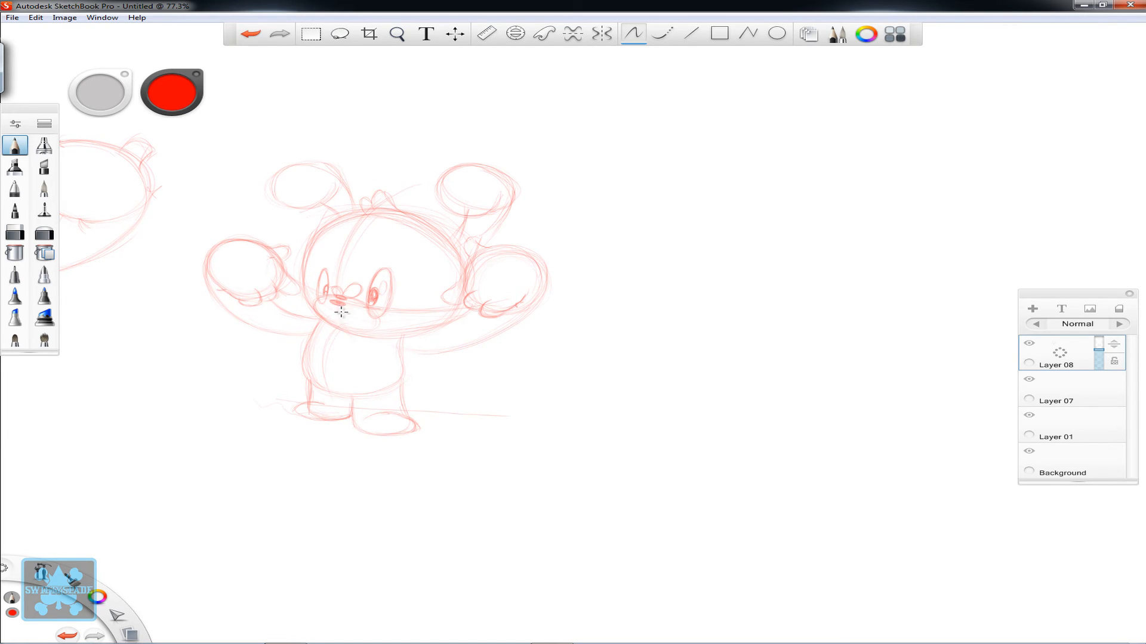
pyautogui.moveTo(352, 276); pyautogui.dragTo(458, 248)
# - Draw a short brow above the left eye and a large arched brow above the right eye
pyautogui.press('space')
pyautogui.moveTo(364, 303); pyautogui.dragTo(439, 325)
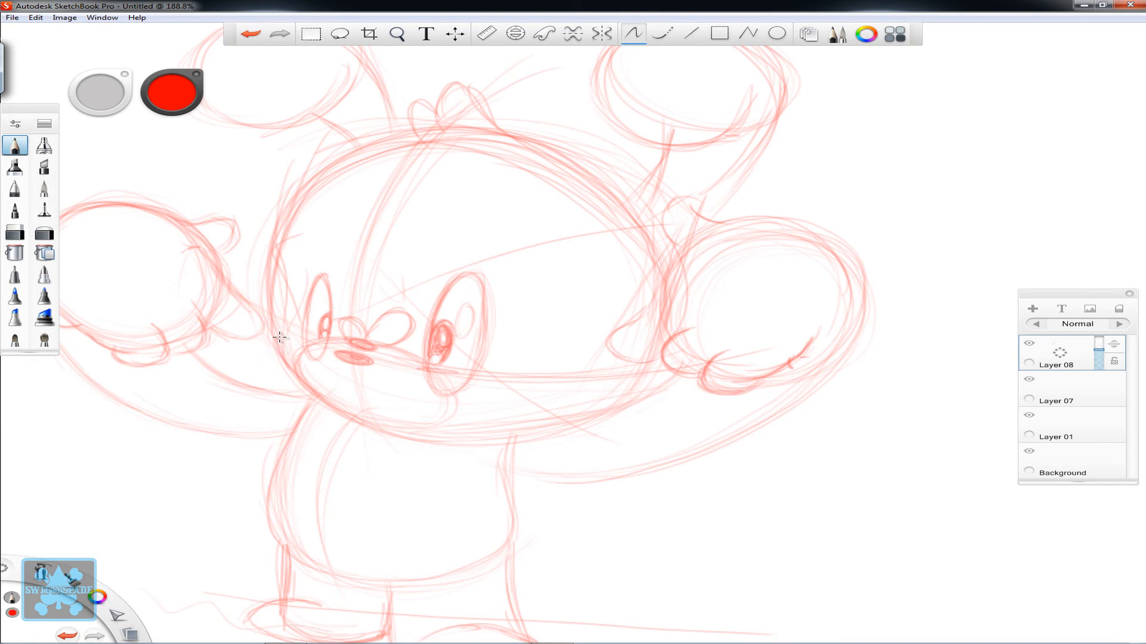
pyautogui.moveTo(332, 263); pyautogui.dragTo(294, 250)
pyautogui.hotkey('ctrl', 'z')
pyautogui.moveTo(431, 266)
pyautogui.mouseDown()
pyautogui.moveTo(453, 239)
pyautogui.moveTo(513, 244)
pyautogui.mouseUp()
pyautogui.moveTo(521, 308)
pyautogui.mouseDown()
pyautogui.moveTo(496, 234)
pyautogui.moveTo(468, 231)
pyautogui.mouseUp()
pyautogui.moveTo(520, 311); pyautogui.dragTo(413, 267)
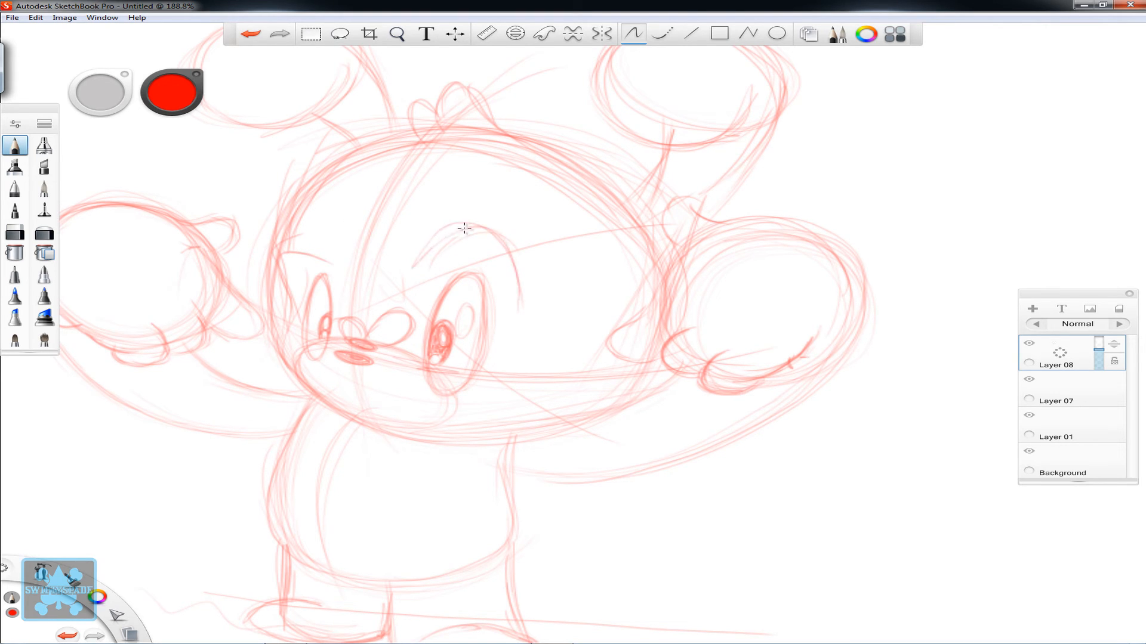
# - Reinforce the muzzle's lower right contour and add a curved cheek mark beside the right eye
pyautogui.moveTo(440, 374); pyautogui.dragTo(459, 411)
pyautogui.moveTo(392, 430)
pyautogui.mouseDown()
pyautogui.moveTo(451, 397)
pyautogui.moveTo(418, 435)
pyautogui.mouseUp()
pyautogui.moveTo(428, 373)
pyautogui.mouseDown()
pyautogui.moveTo(516, 403)
pyautogui.moveTo(510, 355)
pyautogui.mouseUp()
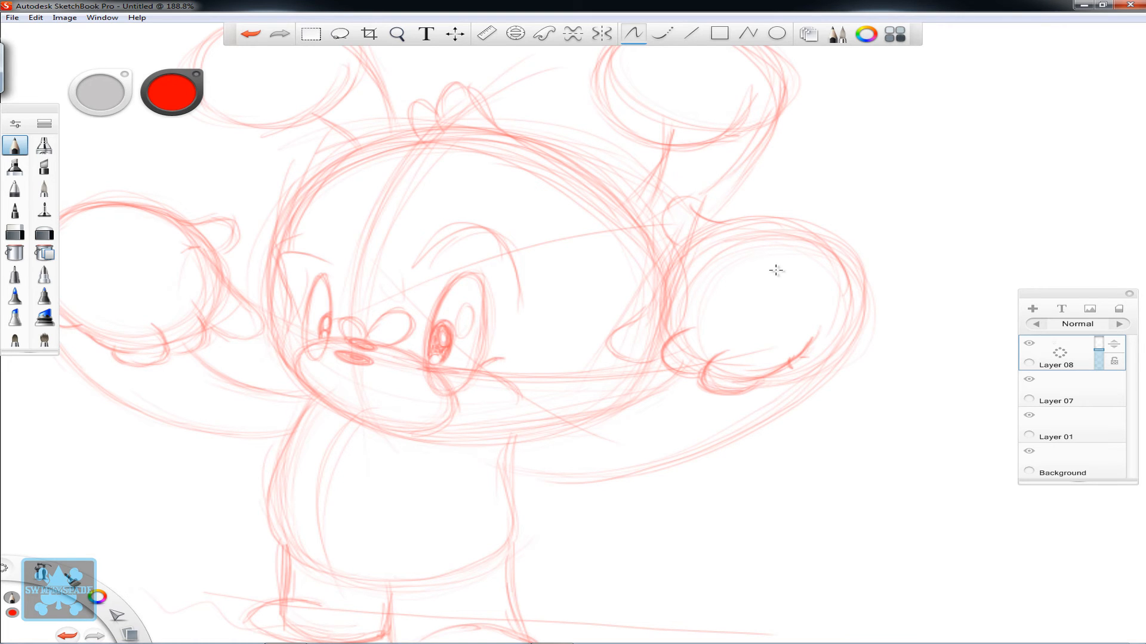
# - Draw a large, light circle around the whole character and curved guide lines sweeping outward through the head and body
pyautogui.press('space')
pyautogui.moveTo(682, 387); pyautogui.dragTo(565, 419)
pyautogui.moveTo(655, 430)
pyautogui.mouseDown()
pyautogui.moveTo(460, 379)
pyautogui.moveTo(469, 359)
pyautogui.mouseUp()
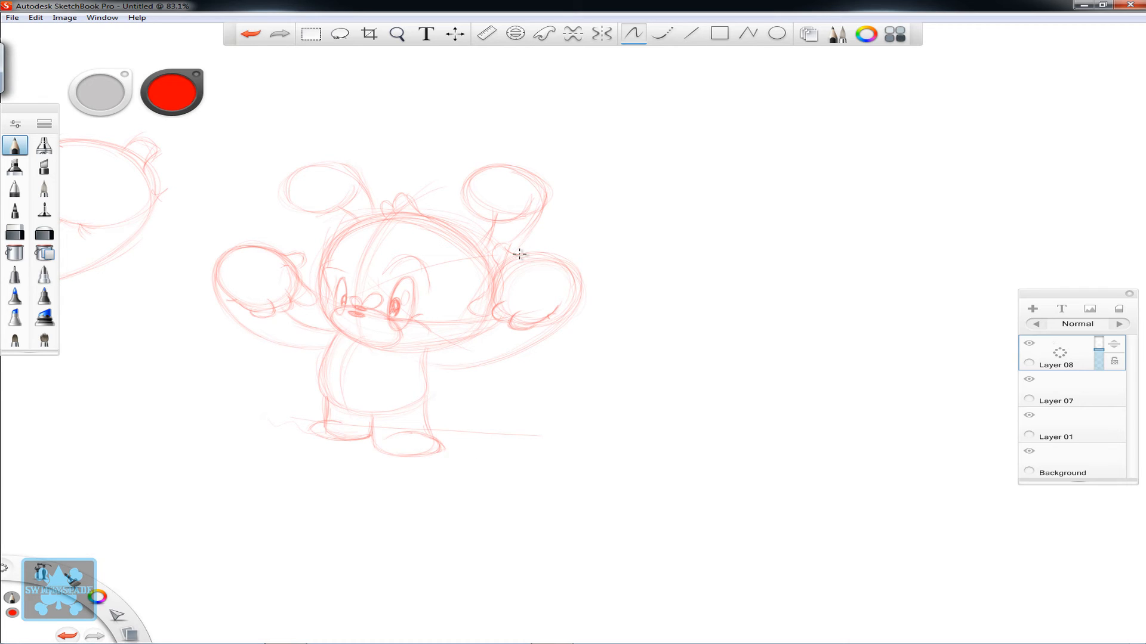
pyautogui.moveTo(331, 134)
pyautogui.mouseDown()
pyautogui.moveTo(269, 136)
pyautogui.moveTo(509, 460)
pyautogui.moveTo(629, 313)
pyautogui.mouseUp()
pyautogui.moveTo(366, 263); pyautogui.dragTo(483, 142)
pyautogui.moveTo(352, 331); pyautogui.dragTo(612, 208)
# - Draw a long arched guide line in the empty area right of the character, with a short curve below its left end
pyautogui.press('space')
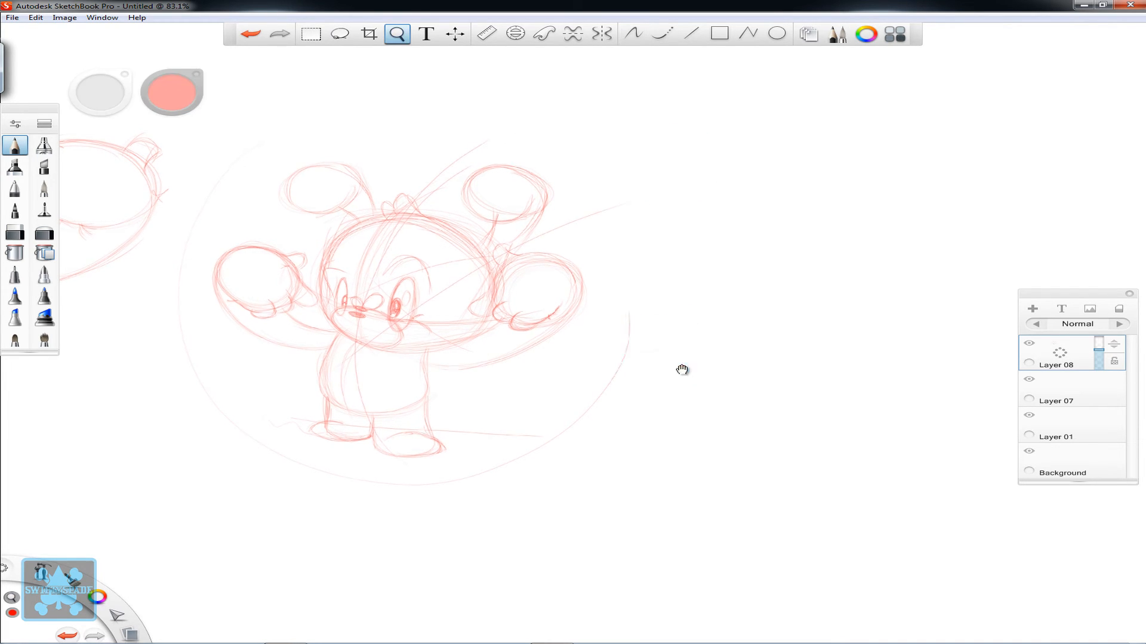
pyautogui.moveTo(682, 371); pyautogui.dragTo(483, 360)
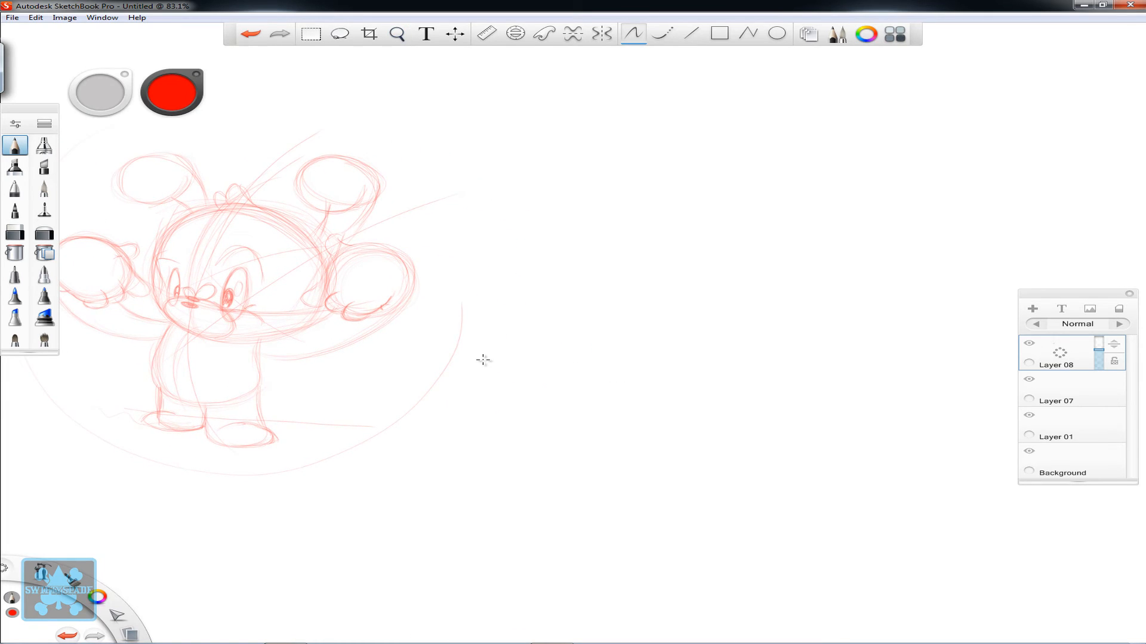
pyautogui.press('space')
pyautogui.moveTo(683, 250)
pyautogui.mouseDown()
pyautogui.moveTo(703, 248)
pyautogui.moveTo(557, 360)
pyautogui.moveTo(561, 351)
pyautogui.mouseUp()
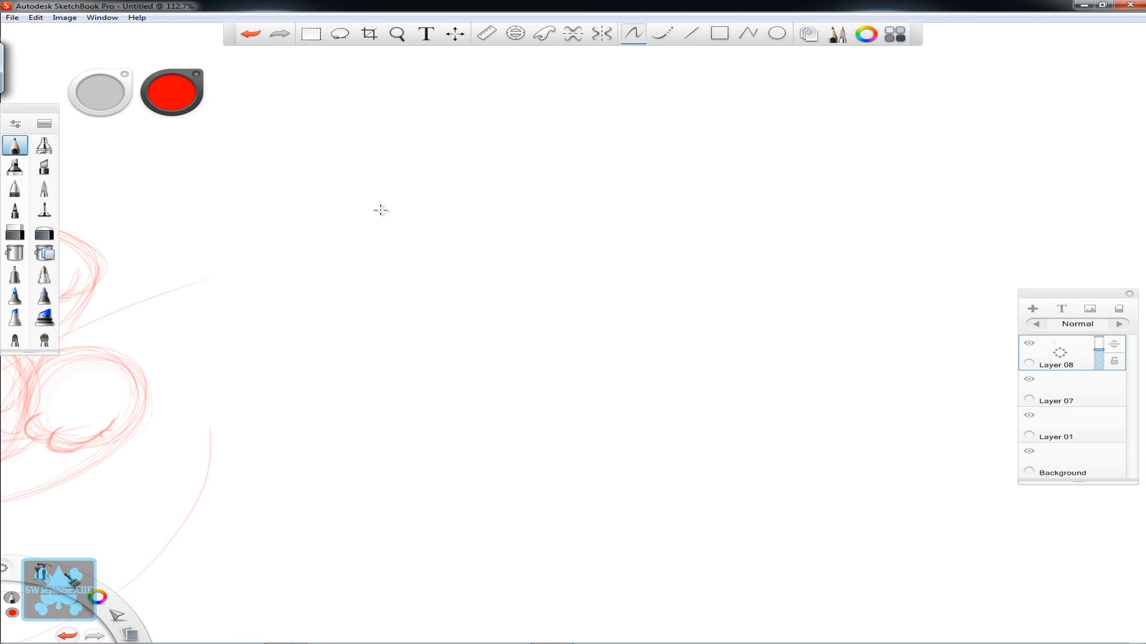
pyautogui.moveTo(424, 187); pyautogui.dragTo(686, 173)
pyautogui.moveTo(297, 241); pyautogui.dragTo(751, 176)
pyautogui.moveTo(240, 261)
pyautogui.mouseDown()
pyautogui.moveTo(685, 176)
pyautogui.moveTo(243, 249)
pyautogui.moveTo(302, 347)
pyautogui.mouseUp()
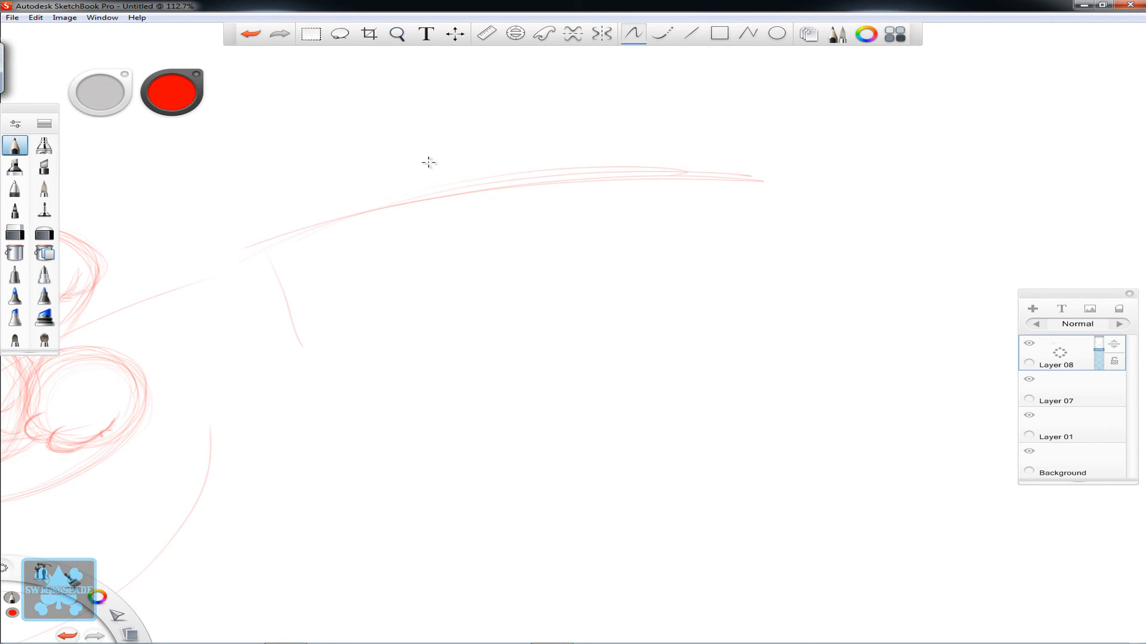
# - Sketch a tapered form across the arched guide line, with a wide domed top, slanted sides and a curved narrow base
pyautogui.moveTo(419, 145); pyautogui.dragTo(458, 373)
pyautogui.moveTo(427, 115)
pyautogui.mouseDown()
pyautogui.moveTo(458, 362)
pyautogui.moveTo(623, 378)
pyautogui.mouseUp()
pyautogui.moveTo(674, 116); pyautogui.dragTo(644, 379)
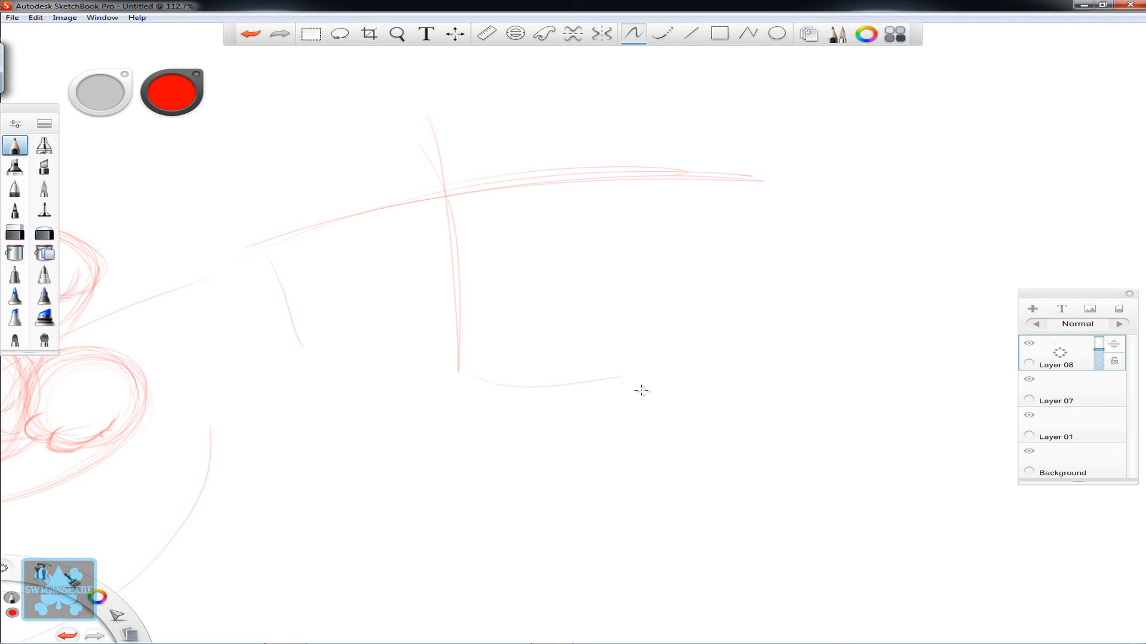
pyautogui.moveTo(462, 108)
pyautogui.mouseDown()
pyautogui.moveTo(715, 119)
pyautogui.moveTo(379, 129)
pyautogui.mouseUp()
pyautogui.moveTo(378, 129)
pyautogui.mouseDown()
pyautogui.moveTo(498, 74)
pyautogui.moveTo(644, 111)
pyautogui.mouseUp()
pyautogui.moveTo(677, 84); pyautogui.dragTo(632, 376)
pyautogui.moveTo(632, 376); pyautogui.dragTo(691, 102)
pyautogui.moveTo(429, 174)
pyautogui.mouseDown()
pyautogui.moveTo(404, 191)
pyautogui.moveTo(436, 366)
pyautogui.moveTo(534, 385)
pyautogui.moveTo(673, 178)
pyautogui.mouseUp()
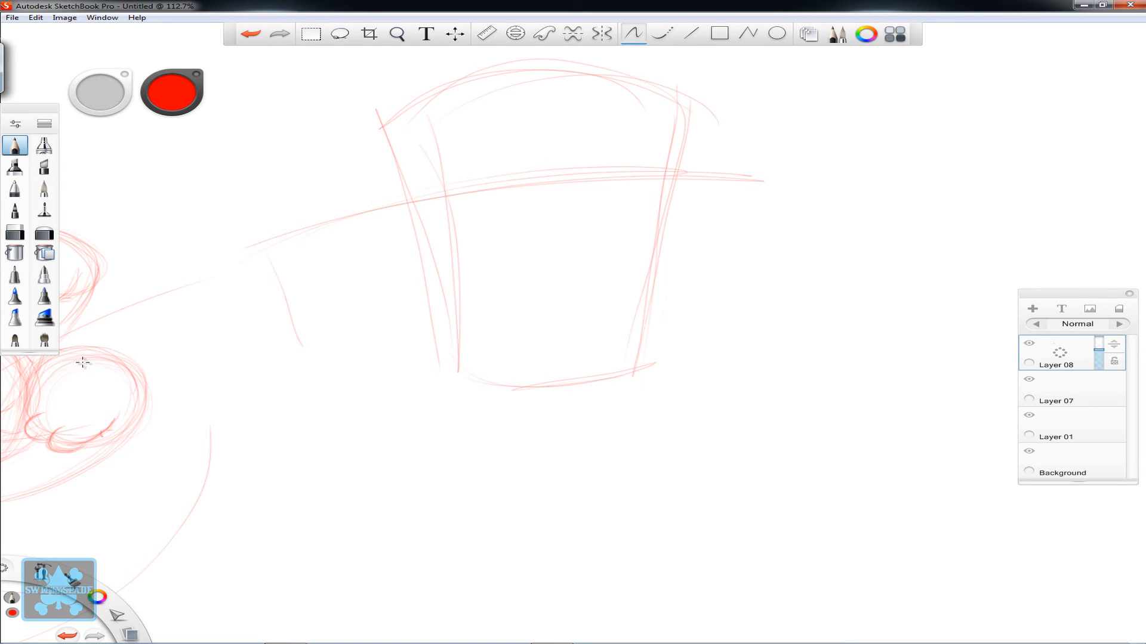
# - Sketch a rounded block over the tapered form's left side, straddling the arched guide line
pyautogui.press('space')
pyautogui.moveTo(102, 384); pyautogui.dragTo(800, 366)
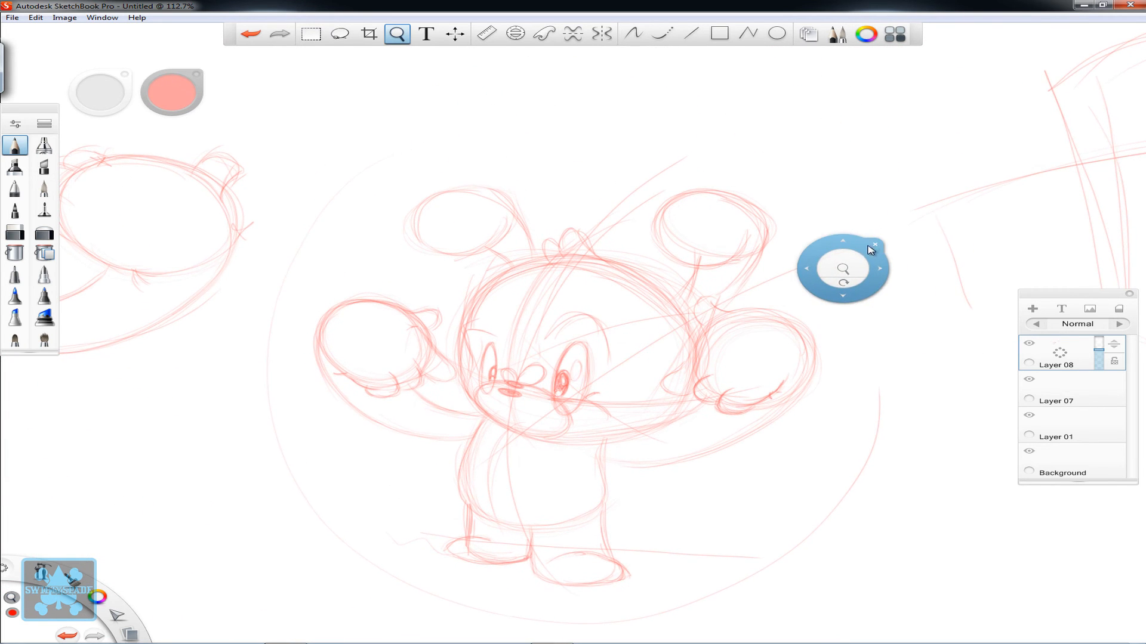
pyautogui.moveTo(887, 278); pyautogui.dragTo(282, 435)
pyautogui.moveTo(619, 333); pyautogui.dragTo(461, 244)
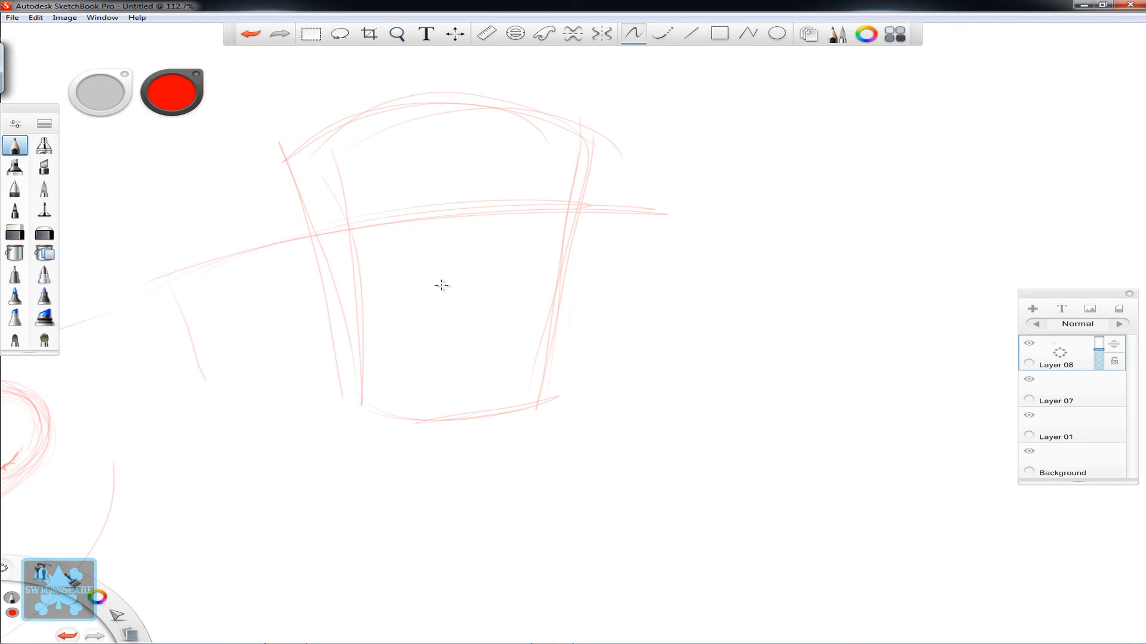
pyautogui.press('space')
pyautogui.moveTo(401, 280)
pyautogui.mouseDown()
pyautogui.moveTo(484, 262)
pyautogui.moveTo(589, 347)
pyautogui.mouseUp()
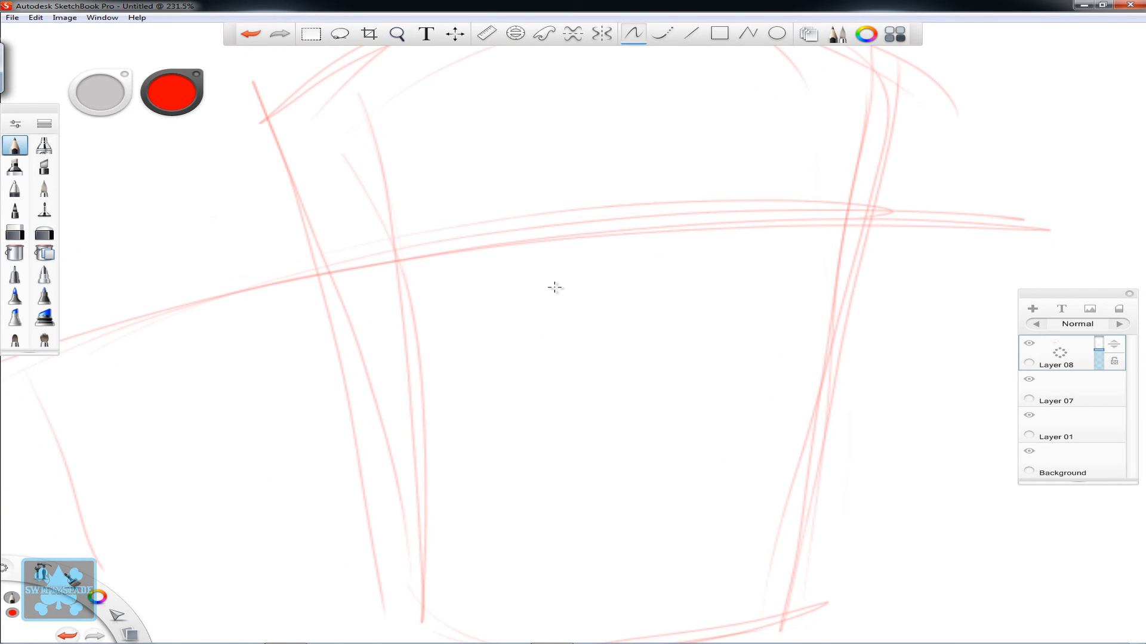
pyautogui.press('space')
pyautogui.moveTo(510, 328); pyautogui.dragTo(432, 323)
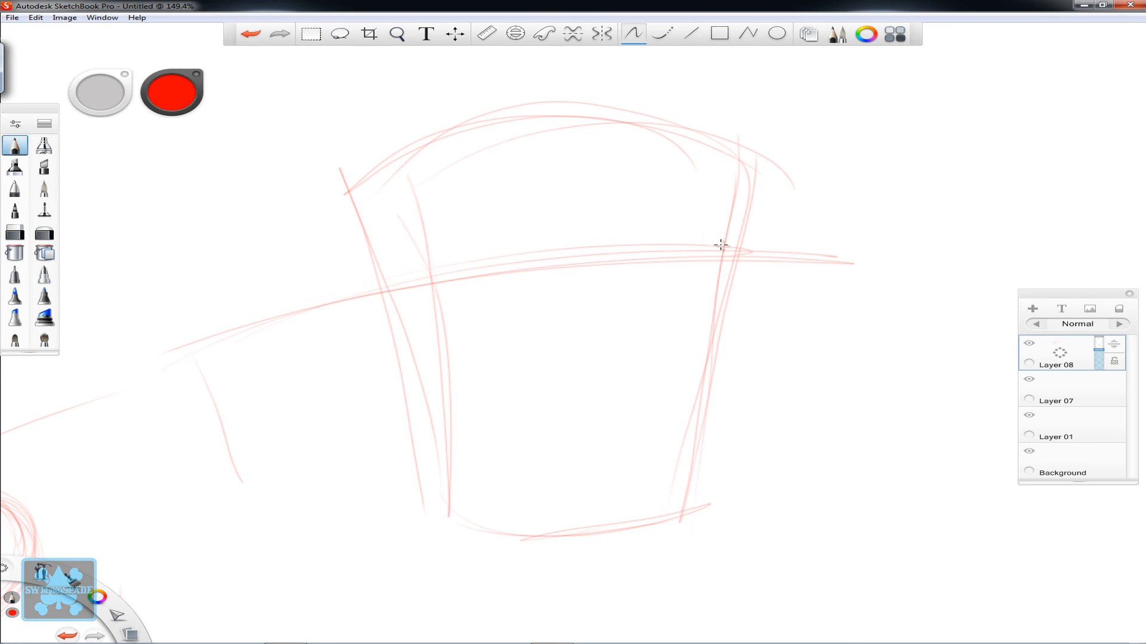
pyautogui.moveTo(340, 277)
pyautogui.mouseDown()
pyautogui.moveTo(358, 242)
pyautogui.moveTo(376, 237)
pyautogui.moveTo(338, 276)
pyautogui.moveTo(366, 335)
pyautogui.mouseUp()
pyautogui.moveTo(427, 321)
pyautogui.mouseDown()
pyautogui.moveTo(396, 225)
pyautogui.moveTo(335, 271)
pyautogui.moveTo(346, 256)
pyautogui.moveTo(384, 335)
pyautogui.moveTo(435, 297)
pyautogui.moveTo(427, 331)
pyautogui.moveTo(370, 230)
pyautogui.moveTo(340, 299)
pyautogui.moveTo(432, 294)
pyautogui.moveTo(400, 299)
pyautogui.mouseUp()
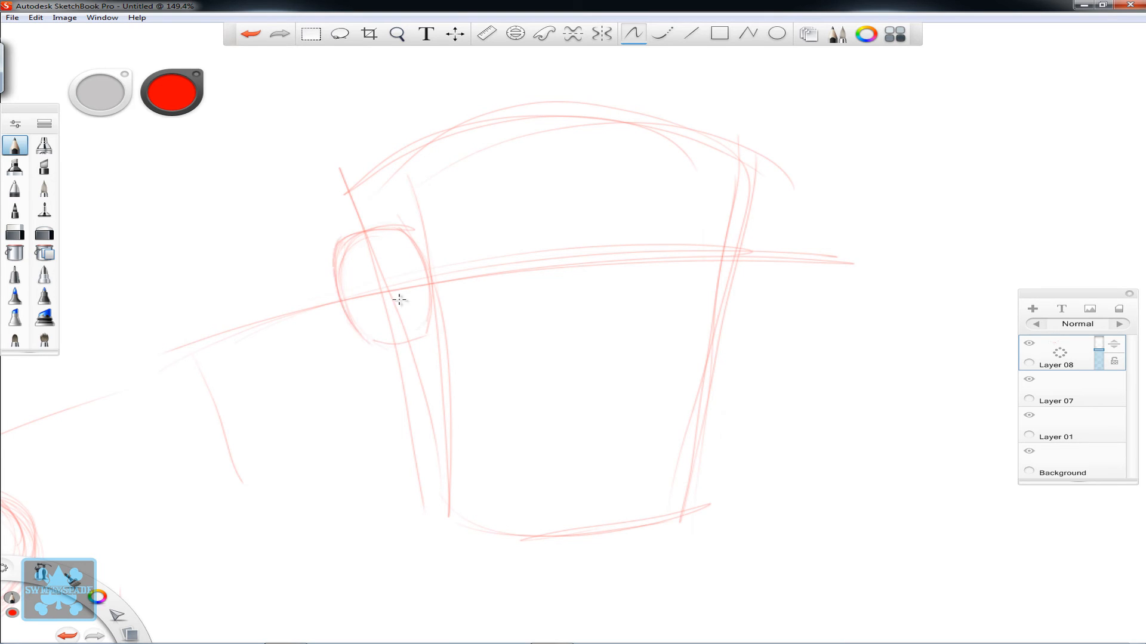
# - Sketch two progressively smaller rounded segments stacked beneath the block on the left side of the tapered form
pyautogui.moveTo(372, 346); pyautogui.dragTo(394, 412)
pyautogui.moveTo(376, 358); pyautogui.dragTo(433, 414)
pyautogui.moveTo(427, 330)
pyautogui.mouseDown()
pyautogui.moveTo(442, 408)
pyautogui.moveTo(401, 434)
pyautogui.moveTo(408, 457)
pyautogui.mouseUp()
pyautogui.moveTo(447, 414); pyautogui.dragTo(444, 458)
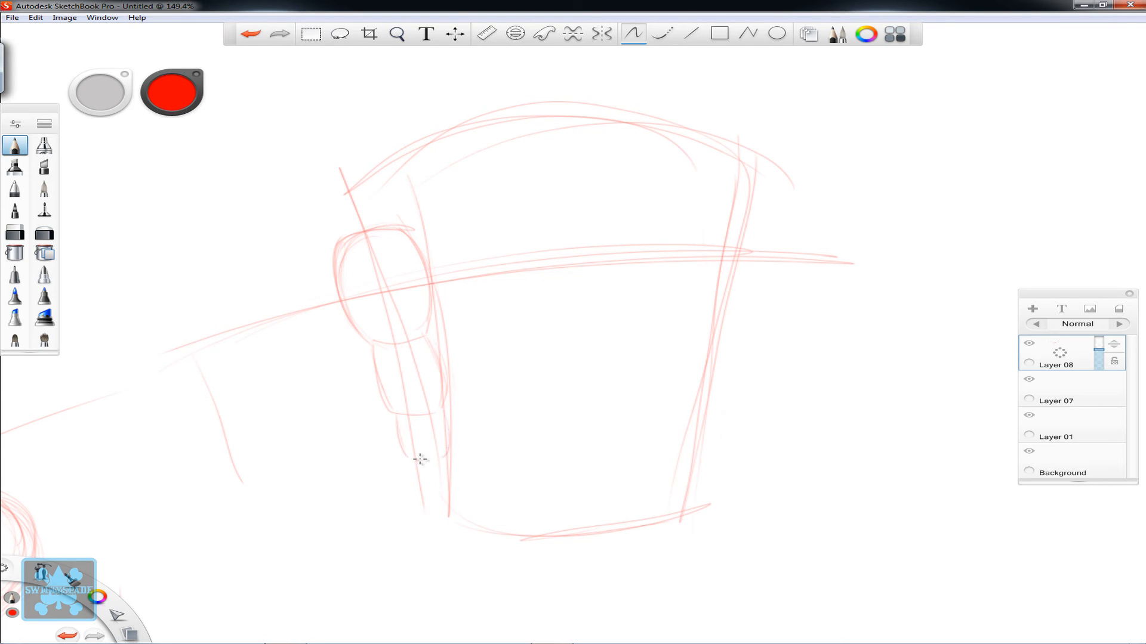
pyautogui.moveTo(397, 421)
pyautogui.mouseDown()
pyautogui.moveTo(400, 453)
pyautogui.moveTo(441, 411)
pyautogui.mouseUp()
# - Add a narrow upright oval to each of the three stacked segments and curved plane lines down their middle
pyautogui.moveTo(427, 325)
pyautogui.mouseDown()
pyautogui.moveTo(411, 258)
pyautogui.moveTo(410, 332)
pyautogui.mouseUp()
pyautogui.moveTo(371, 315)
pyautogui.mouseDown()
pyautogui.moveTo(360, 273)
pyautogui.moveTo(357, 314)
pyautogui.mouseUp()
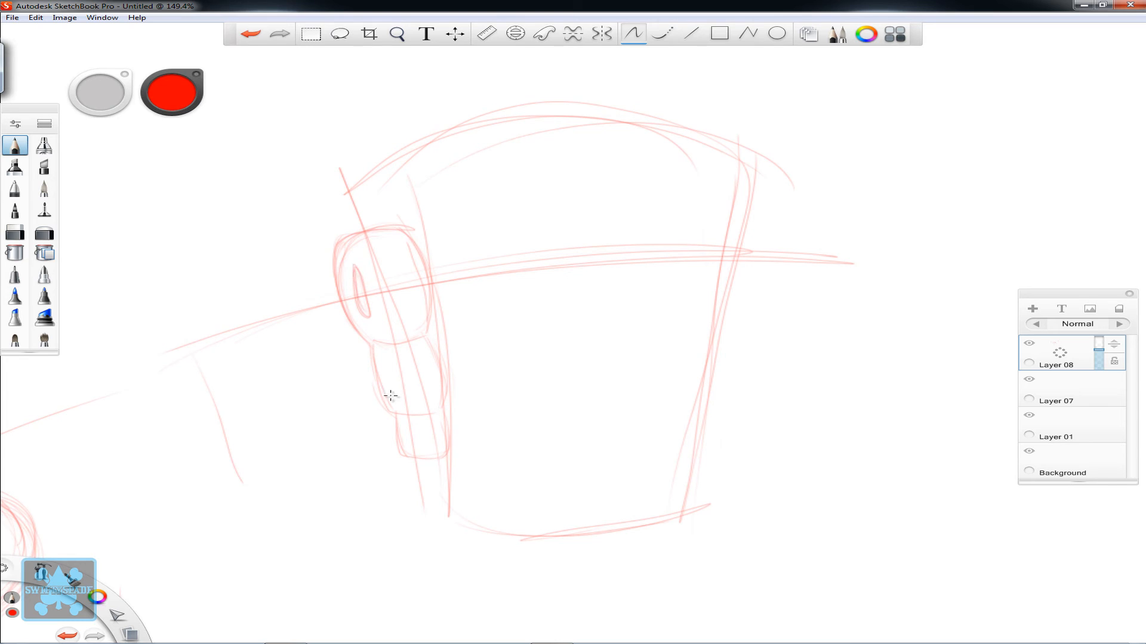
pyautogui.moveTo(389, 395); pyautogui.dragTo(386, 371)
pyautogui.moveTo(407, 434); pyautogui.dragTo(408, 424)
pyautogui.moveTo(365, 237)
pyautogui.mouseDown()
pyautogui.moveTo(390, 291)
pyautogui.moveTo(394, 344)
pyautogui.mouseUp()
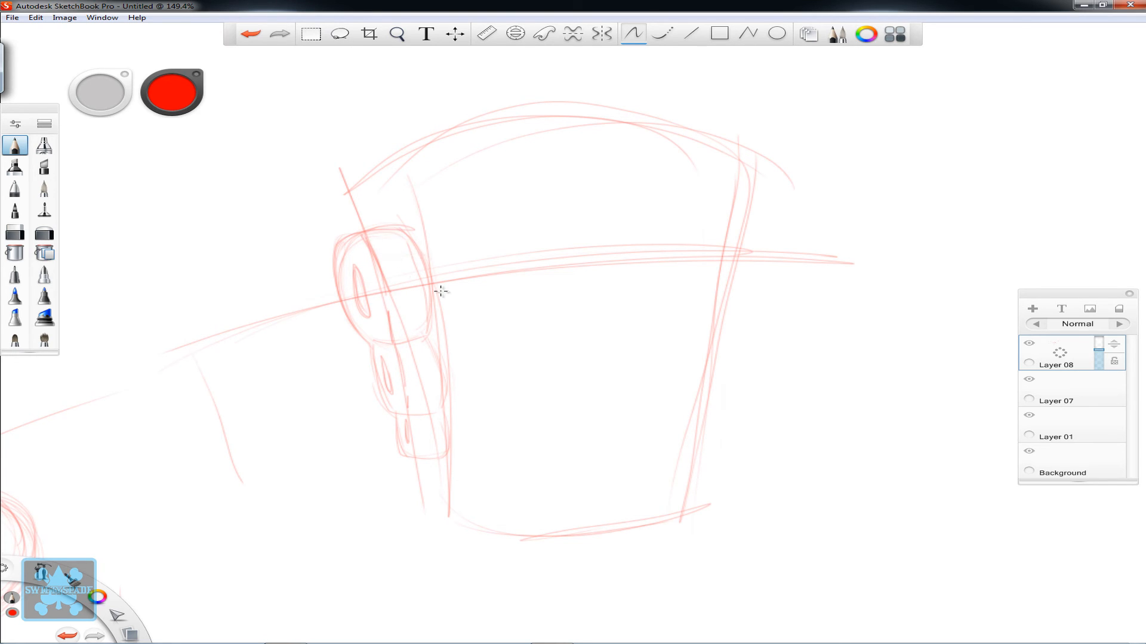
# - Sketch a slanted, tapering form across the tapered shape's right side, with a rounded upper-left end and a blunt lower-right end
pyautogui.press('space')
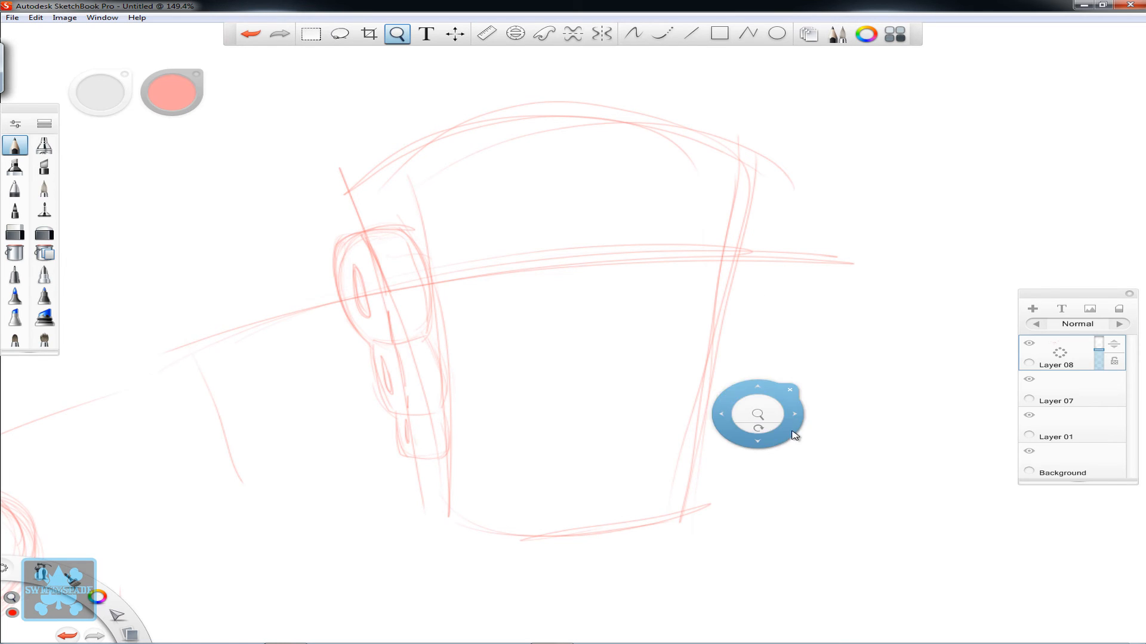
pyautogui.moveTo(755, 415); pyautogui.dragTo(653, 427)
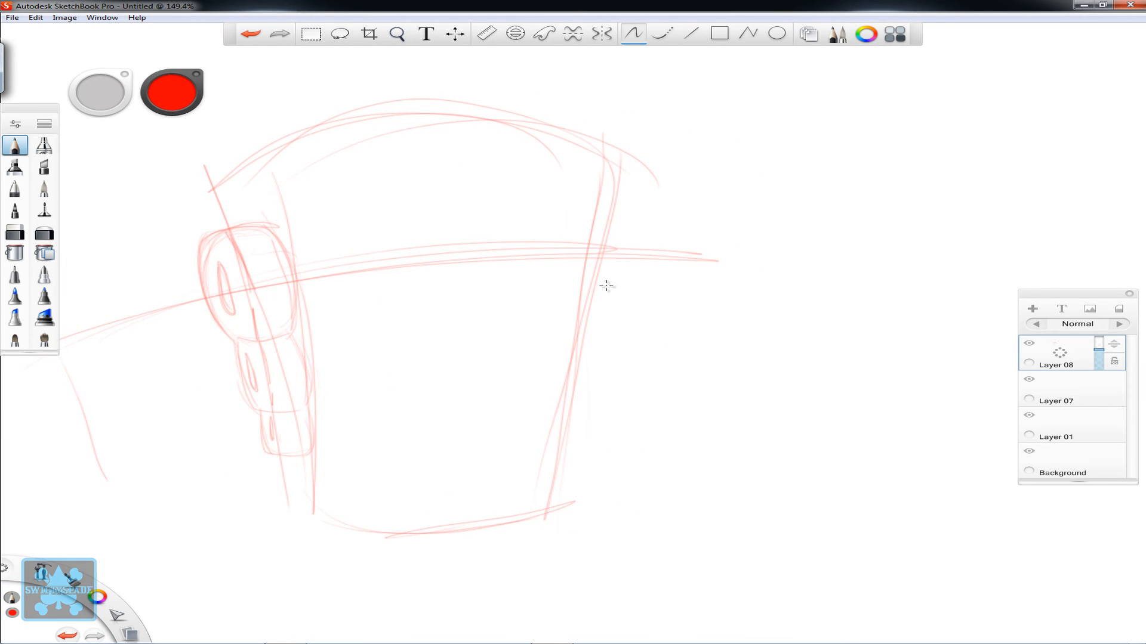
pyautogui.moveTo(556, 250); pyautogui.dragTo(621, 306)
pyautogui.moveTo(539, 233)
pyautogui.mouseDown()
pyautogui.moveTo(470, 292)
pyautogui.moveTo(471, 321)
pyautogui.moveTo(542, 243)
pyautogui.moveTo(562, 270)
pyautogui.mouseUp()
pyautogui.moveTo(631, 317); pyautogui.dragTo(613, 362)
pyautogui.moveTo(496, 327); pyautogui.dragTo(568, 358)
pyautogui.moveTo(622, 308)
pyautogui.mouseDown()
pyautogui.moveTo(506, 243)
pyautogui.moveTo(534, 238)
pyautogui.moveTo(459, 287)
pyautogui.mouseUp()
pyautogui.moveTo(499, 336); pyautogui.dragTo(613, 365)
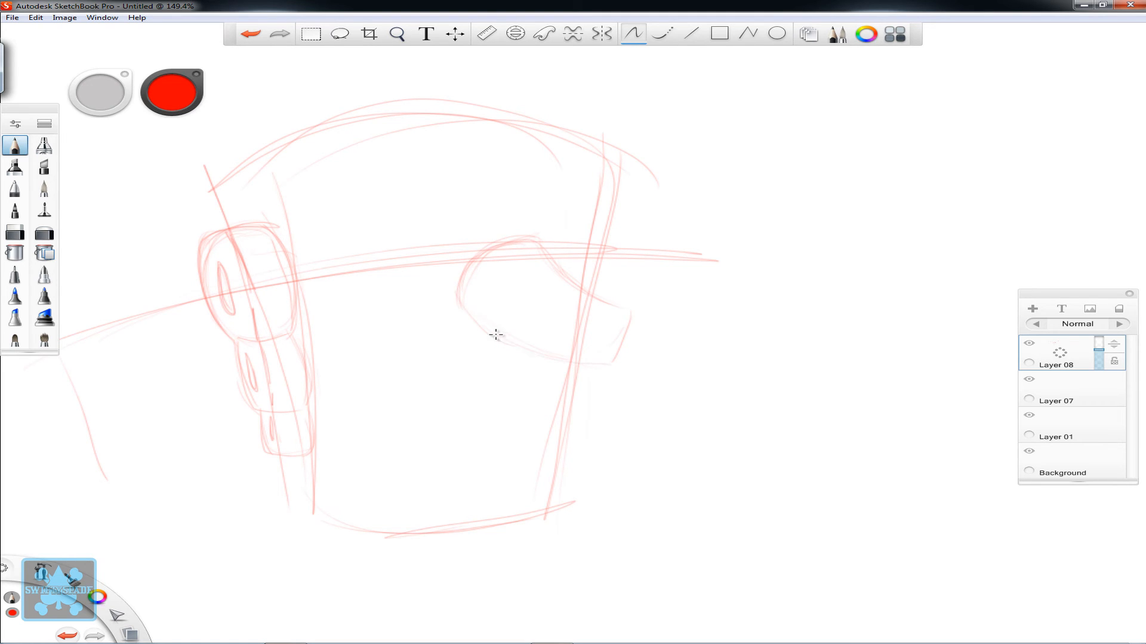
# - Reinforce the slanted form, add one large and one small oval inside, and draw a curved shape beneath its blunt end
pyautogui.moveTo(456, 291); pyautogui.dragTo(500, 342)
pyautogui.moveTo(612, 308); pyautogui.dragTo(618, 357)
pyautogui.moveTo(526, 284)
pyautogui.mouseDown()
pyautogui.moveTo(537, 266)
pyautogui.moveTo(529, 256)
pyautogui.moveTo(621, 309)
pyautogui.mouseUp()
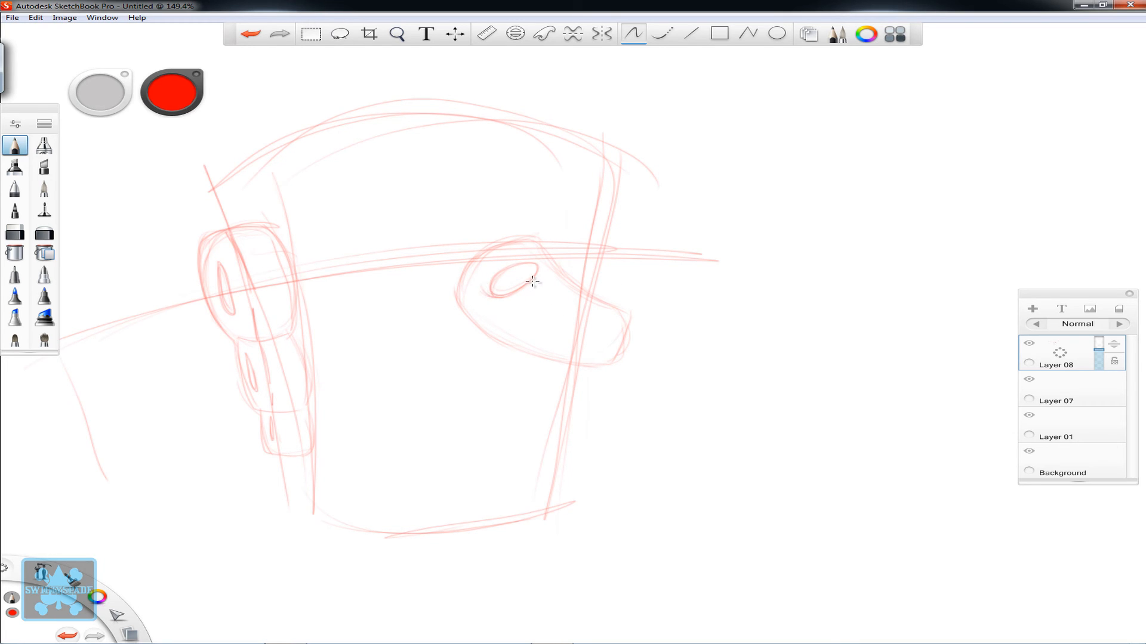
pyautogui.moveTo(563, 307); pyautogui.dragTo(578, 299)
pyautogui.moveTo(552, 354)
pyautogui.mouseDown()
pyautogui.moveTo(607, 362)
pyautogui.moveTo(590, 371)
pyautogui.mouseUp()
pyautogui.moveTo(619, 320)
pyautogui.mouseDown()
pyautogui.moveTo(618, 388)
pyautogui.moveTo(585, 415)
pyautogui.moveTo(631, 377)
pyautogui.moveTo(595, 368)
pyautogui.mouseUp()
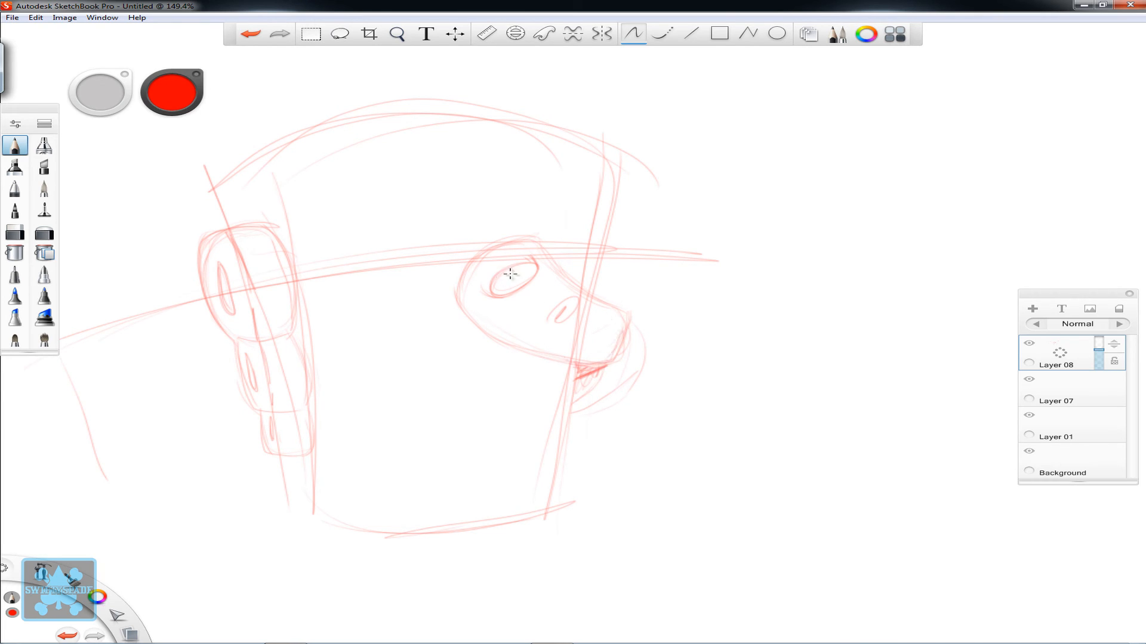
# - Erase part of the dark wedge beneath the slanted form's blunt end and redraw its accent with the pencil
pyautogui.click(15, 233)
pyautogui.moveTo(95, 109); pyautogui.dragTo(119, 266)
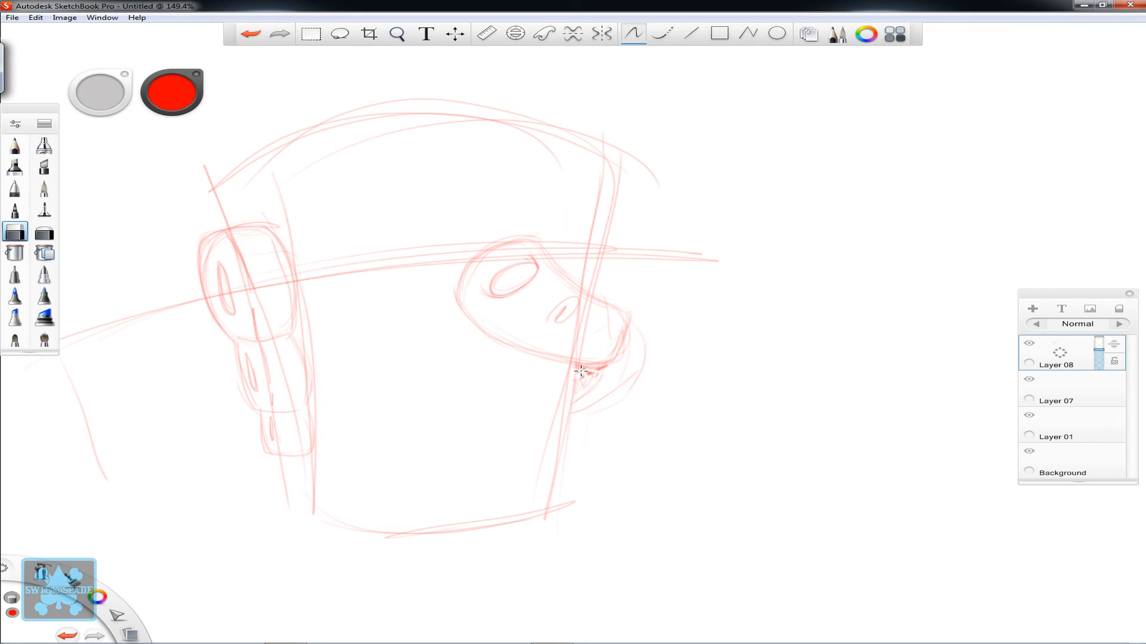
pyautogui.moveTo(590, 371); pyautogui.dragTo(610, 372)
pyautogui.click(15, 145)
pyautogui.moveTo(604, 362); pyautogui.dragTo(580, 372)
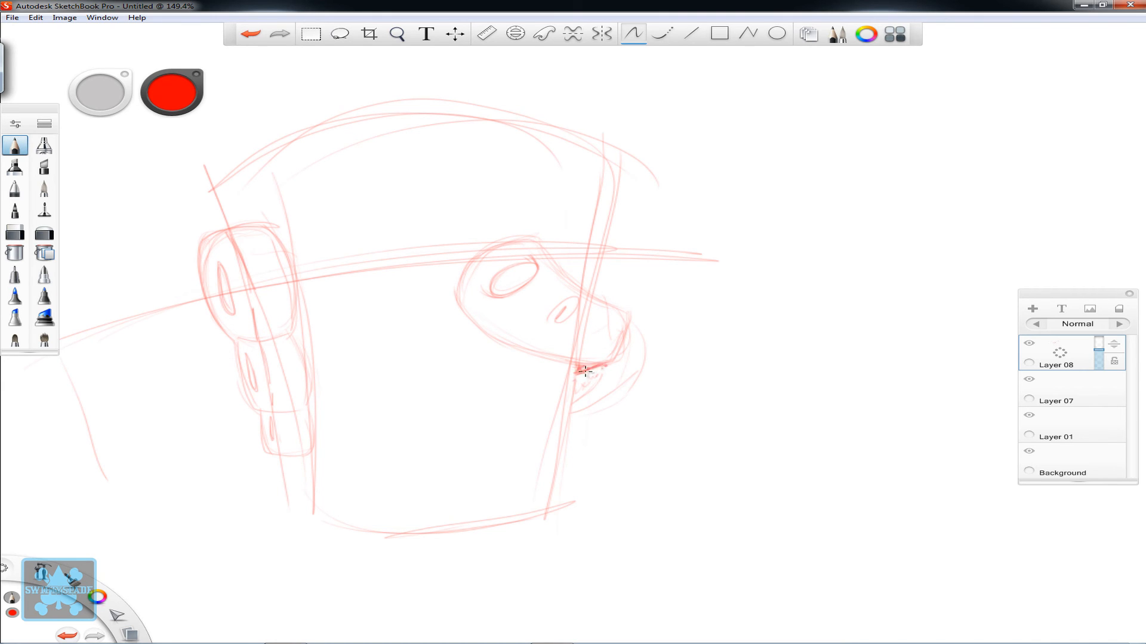
# - Sketch a row of three overlapping rounded forms in the empty area right of the head-like study, starting with the left oval
pyautogui.press('space')
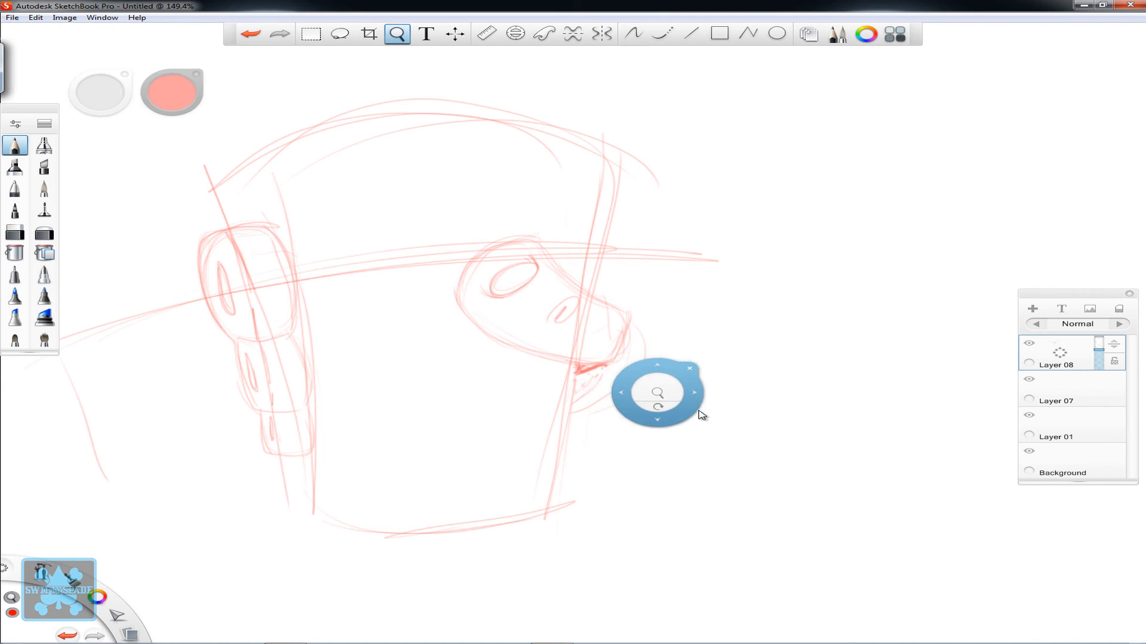
pyautogui.moveTo(670, 387); pyautogui.dragTo(360, 447)
pyautogui.moveTo(491, 365)
pyautogui.mouseDown()
pyautogui.moveTo(532, 363)
pyautogui.moveTo(591, 326)
pyautogui.moveTo(496, 368)
pyautogui.moveTo(452, 417)
pyautogui.mouseUp()
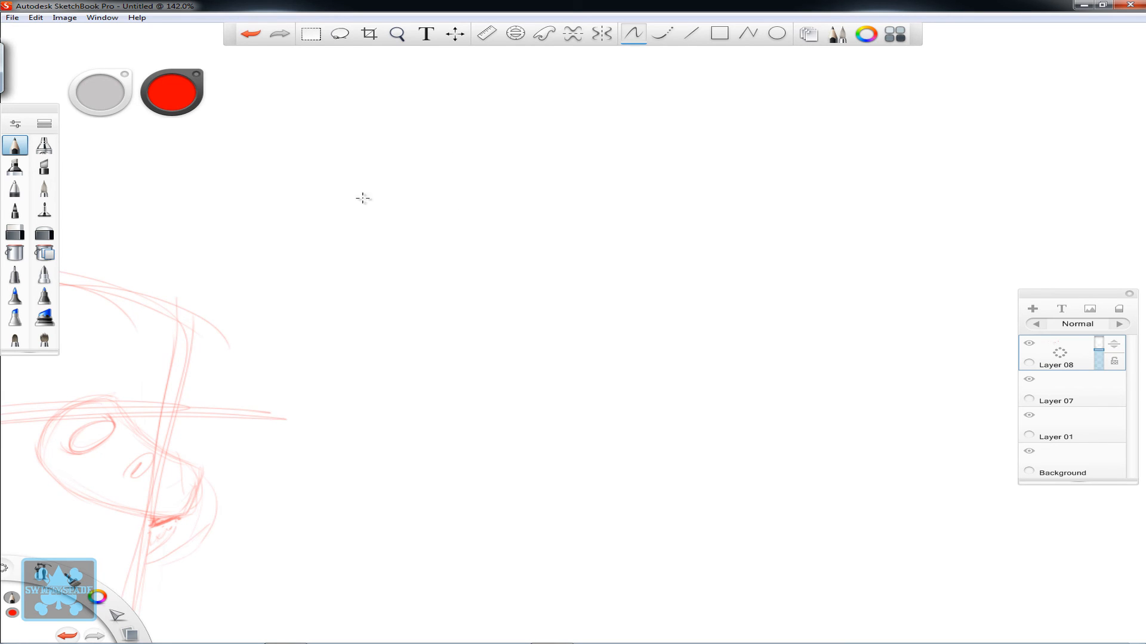
pyautogui.moveTo(361, 197)
pyautogui.mouseDown()
pyautogui.moveTo(512, 185)
pyautogui.moveTo(384, 226)
pyautogui.moveTo(489, 170)
pyautogui.moveTo(406, 233)
pyautogui.moveTo(491, 142)
pyautogui.mouseUp()
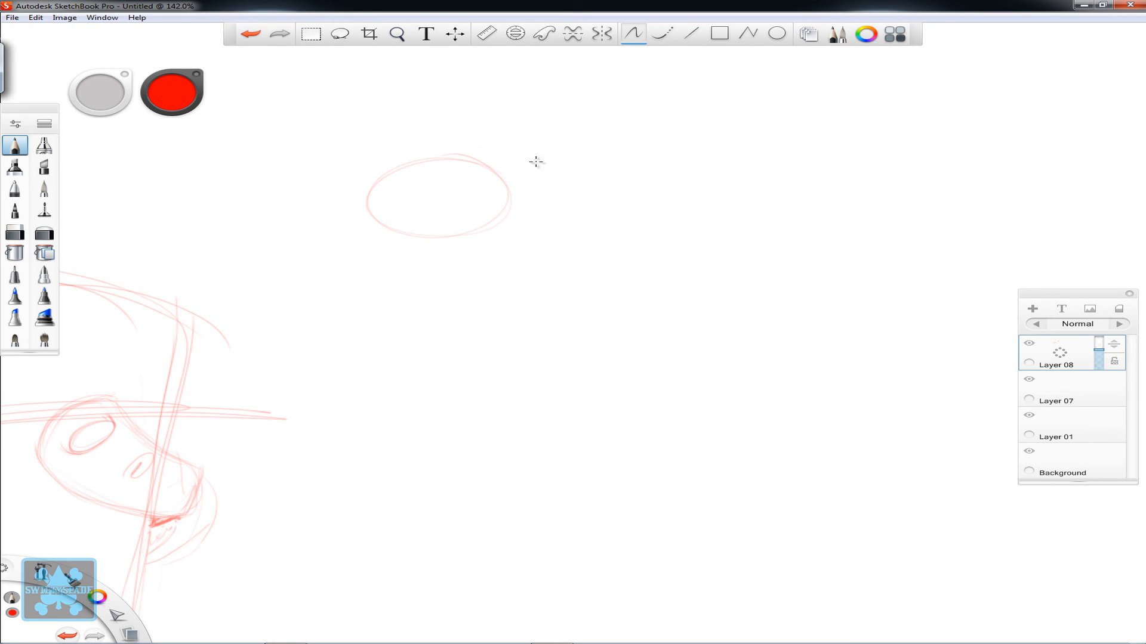
pyautogui.moveTo(583, 154)
pyautogui.mouseDown()
pyautogui.moveTo(523, 236)
pyautogui.moveTo(562, 227)
pyautogui.moveTo(518, 157)
pyautogui.moveTo(590, 165)
pyautogui.moveTo(490, 230)
pyautogui.moveTo(615, 194)
pyautogui.moveTo(521, 160)
pyautogui.moveTo(611, 225)
pyautogui.moveTo(617, 208)
pyautogui.moveTo(557, 166)
pyautogui.moveTo(598, 180)
pyautogui.moveTo(493, 167)
pyautogui.moveTo(584, 218)
pyautogui.moveTo(485, 228)
pyautogui.moveTo(616, 202)
pyautogui.mouseUp()
pyautogui.moveTo(391, 222)
pyautogui.mouseDown()
pyautogui.moveTo(361, 188)
pyautogui.moveTo(440, 162)
pyautogui.mouseUp()
pyautogui.press('space')
pyautogui.moveTo(147, 428)
pyautogui.mouseDown()
pyautogui.moveTo(698, 402)
pyautogui.moveTo(172, 462)
pyautogui.mouseUp()
pyautogui.moveTo(646, 198); pyautogui.dragTo(723, 226)
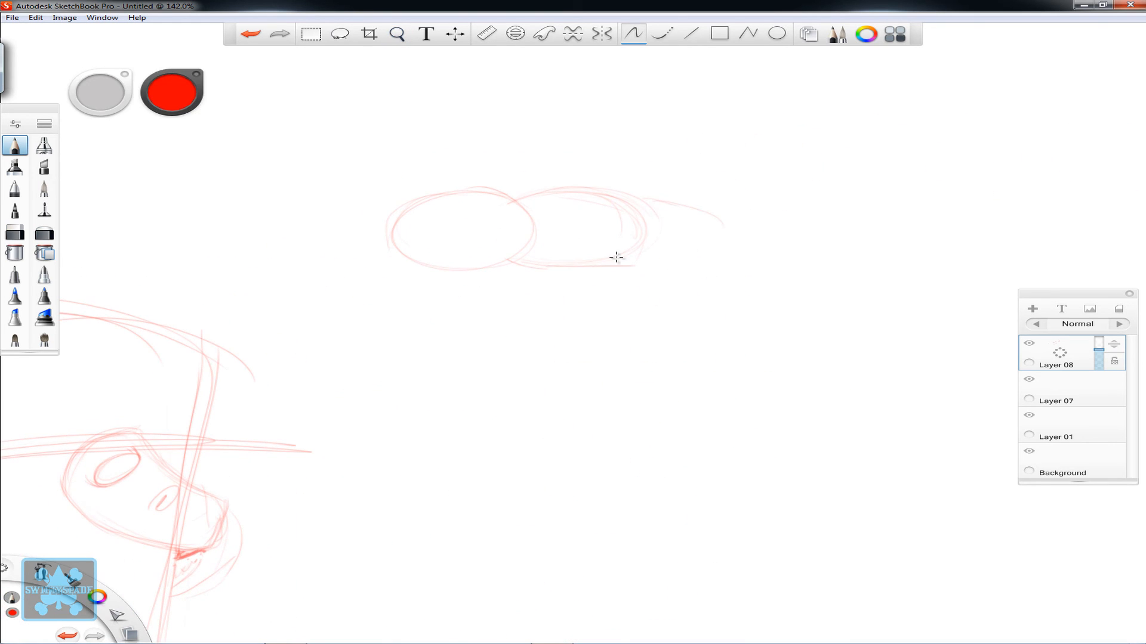
pyautogui.moveTo(640, 267); pyautogui.dragTo(722, 273)
pyautogui.moveTo(645, 198)
pyautogui.mouseDown()
pyautogui.moveTo(688, 197)
pyautogui.moveTo(744, 233)
pyautogui.mouseUp()
# - Close the third form's outline with a domed top and flat base, and reinforce the contours of the other two
pyautogui.press('space')
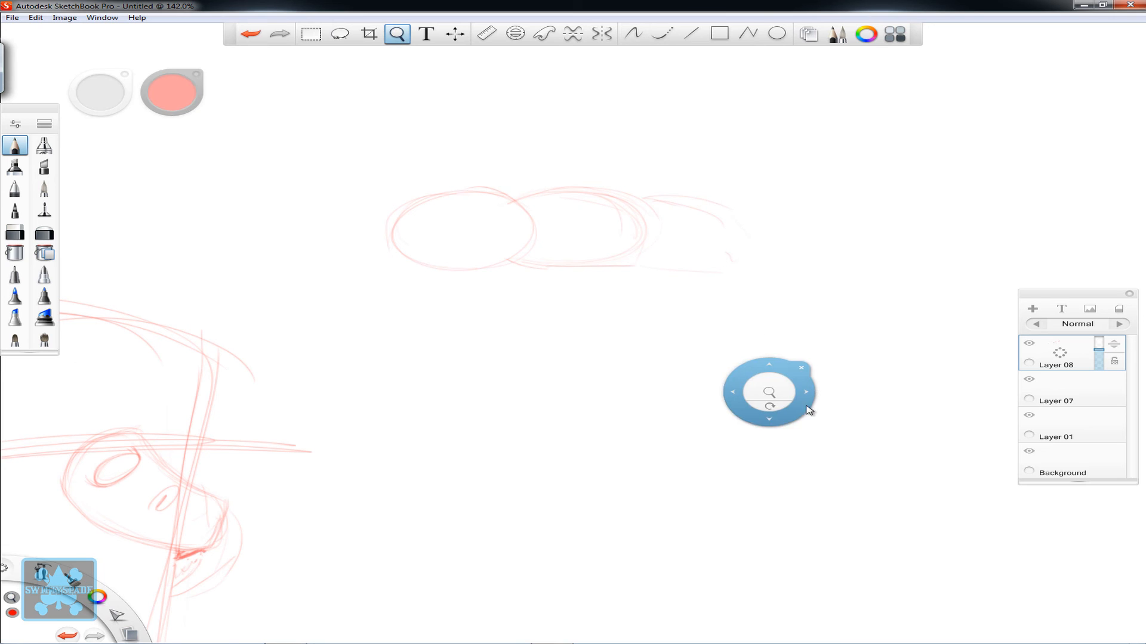
pyautogui.moveTo(770, 388); pyautogui.dragTo(600, 312)
pyautogui.moveTo(606, 265); pyautogui.dragTo(573, 252)
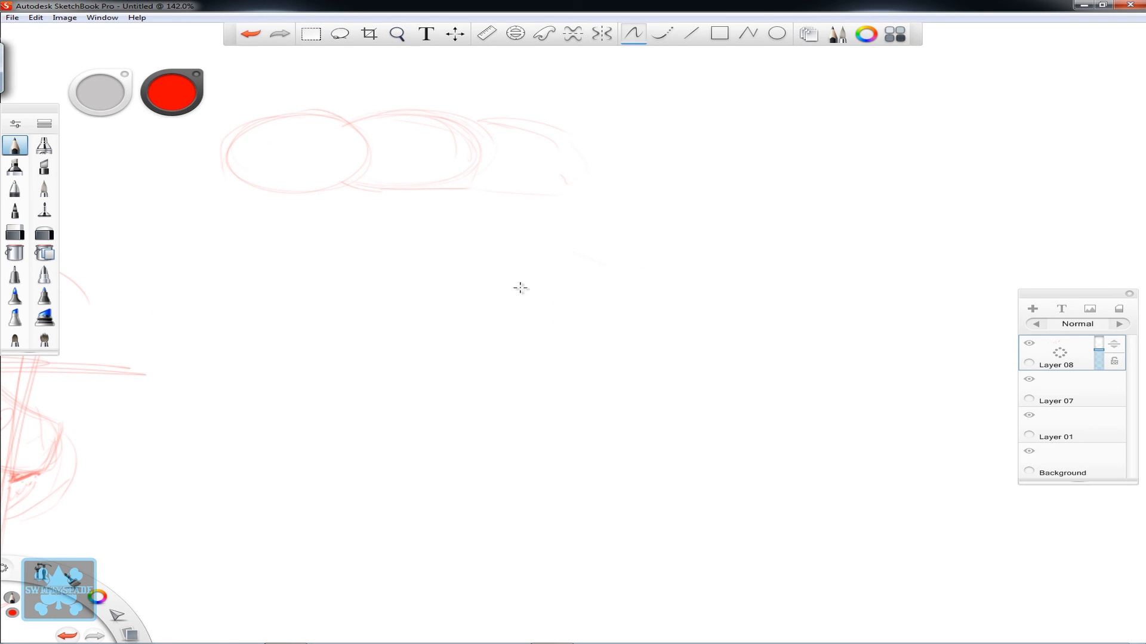
pyautogui.moveTo(468, 180); pyautogui.dragTo(574, 189)
pyautogui.moveTo(537, 128); pyautogui.dragTo(574, 188)
pyautogui.moveTo(575, 187)
pyautogui.mouseDown()
pyautogui.moveTo(527, 126)
pyautogui.moveTo(476, 129)
pyautogui.mouseUp()
pyautogui.moveTo(476, 176)
pyautogui.mouseDown()
pyautogui.moveTo(475, 132)
pyautogui.moveTo(351, 123)
pyautogui.mouseUp()
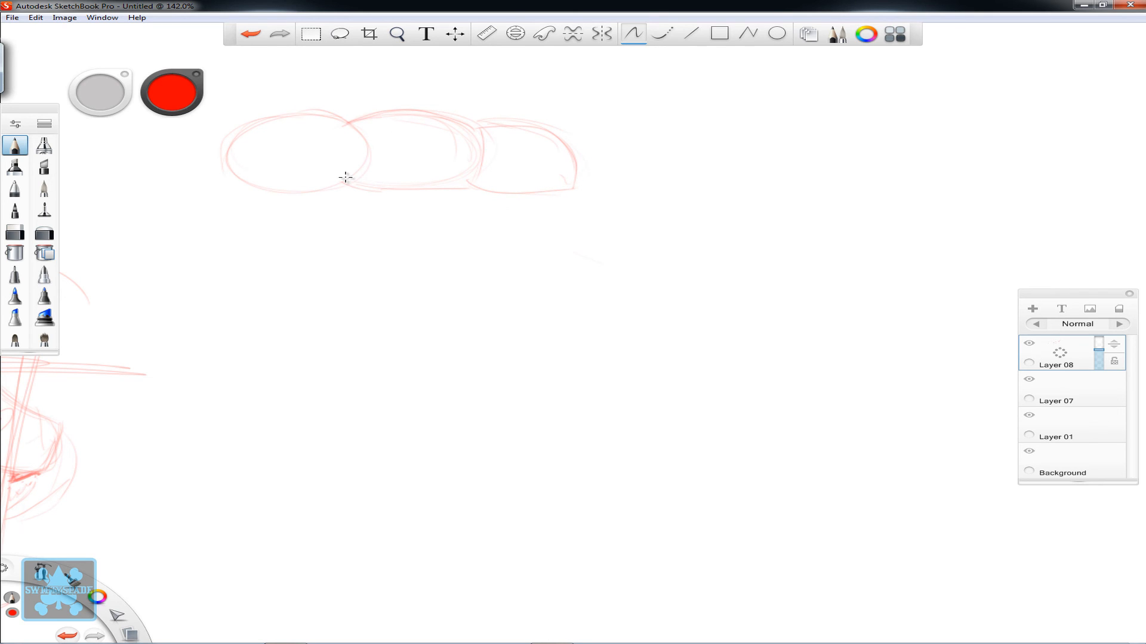
pyautogui.moveTo(345, 180); pyautogui.dragTo(481, 186)
pyautogui.moveTo(348, 121)
pyautogui.mouseDown()
pyautogui.moveTo(241, 126)
pyautogui.moveTo(237, 179)
pyautogui.moveTo(322, 189)
pyautogui.mouseUp()
# - Sketch a slanted, thumb-like block below and to the right of the three rounded forms
pyautogui.press('space')
pyautogui.moveTo(655, 283); pyautogui.dragTo(639, 301)
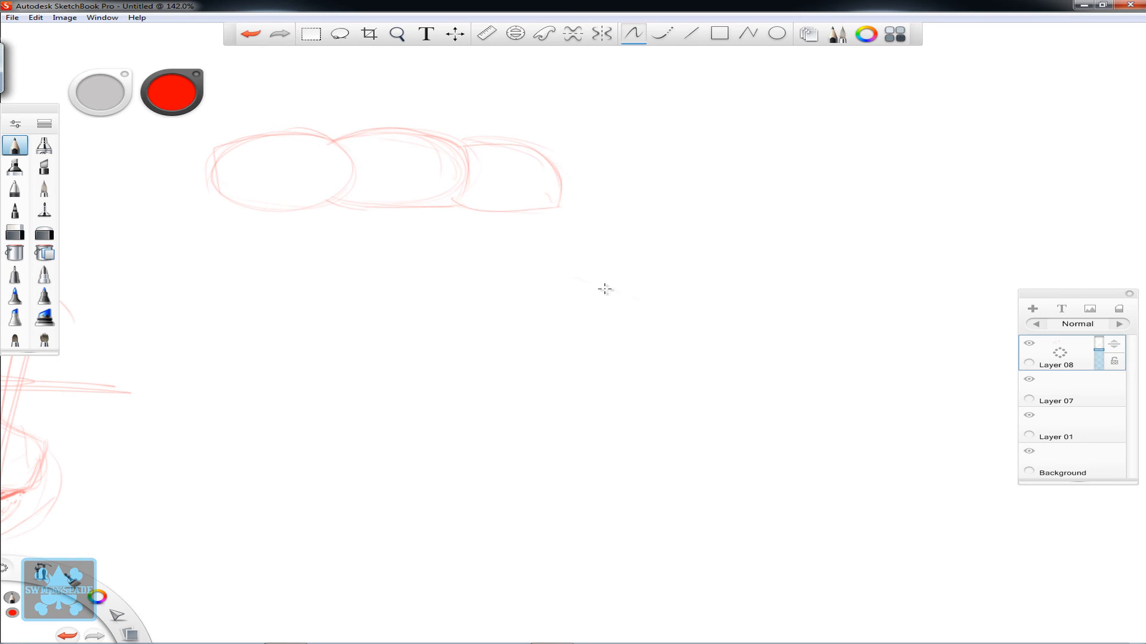
pyautogui.moveTo(544, 323); pyautogui.dragTo(623, 356)
pyautogui.press('space')
pyautogui.moveTo(583, 248)
pyautogui.mouseDown()
pyautogui.moveTo(567, 267)
pyautogui.moveTo(605, 289)
pyautogui.mouseUp()
pyautogui.moveTo(530, 338)
pyautogui.mouseDown()
pyautogui.moveTo(596, 354)
pyautogui.moveTo(655, 311)
pyautogui.mouseUp()
pyautogui.moveTo(552, 278); pyautogui.dragTo(643, 297)
pyautogui.moveTo(527, 350)
pyautogui.mouseDown()
pyautogui.moveTo(633, 351)
pyautogui.moveTo(660, 298)
pyautogui.mouseUp()
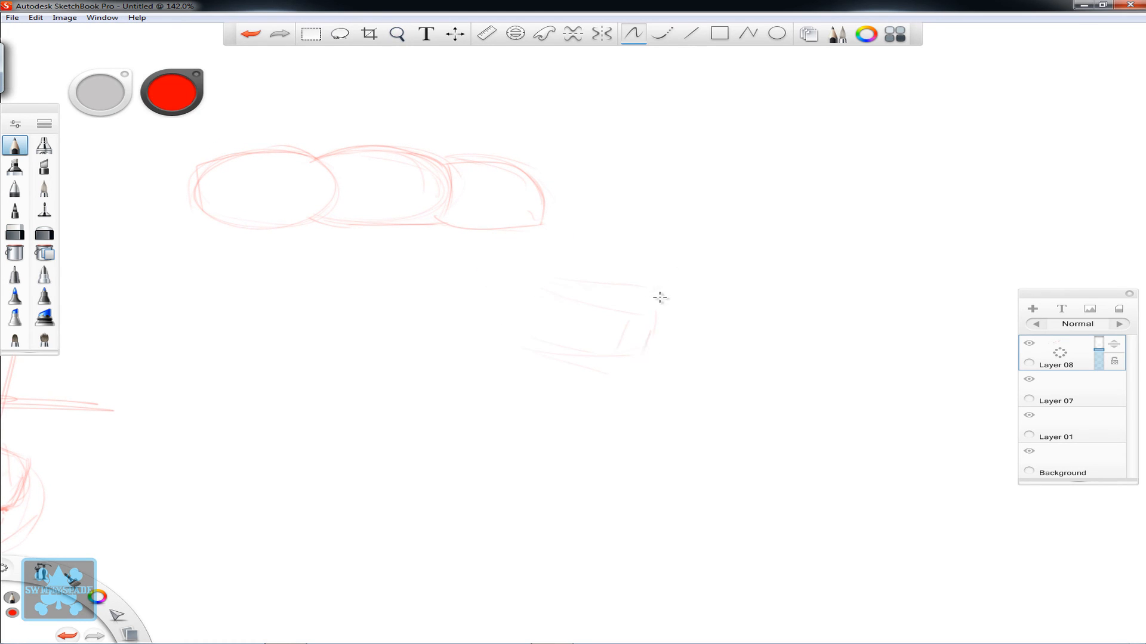
pyautogui.moveTo(538, 274); pyautogui.dragTo(661, 293)
pyautogui.moveTo(661, 292); pyautogui.dragTo(644, 355)
# - Join the thumb-like block to the rounded forms with a curved base, a short connecting line and a sweeping left-hand palm contour
pyautogui.moveTo(485, 321)
pyautogui.mouseDown()
pyautogui.moveTo(506, 332)
pyautogui.moveTo(651, 316)
pyautogui.mouseUp()
pyautogui.moveTo(516, 257); pyautogui.dragTo(502, 347)
pyautogui.moveTo(371, 307); pyautogui.dragTo(473, 340)
pyautogui.moveTo(508, 230); pyautogui.dragTo(527, 266)
pyautogui.moveTo(409, 341); pyautogui.dragTo(385, 353)
pyautogui.moveTo(229, 242)
pyautogui.mouseDown()
pyautogui.moveTo(253, 337)
pyautogui.moveTo(384, 359)
pyautogui.mouseUp()
pyautogui.moveTo(235, 254)
pyautogui.mouseDown()
pyautogui.moveTo(292, 347)
pyautogui.moveTo(385, 349)
pyautogui.mouseUp()
pyautogui.moveTo(221, 224)
pyautogui.mouseDown()
pyautogui.moveTo(282, 322)
pyautogui.moveTo(260, 309)
pyautogui.moveTo(300, 346)
pyautogui.moveTo(441, 332)
pyautogui.moveTo(401, 340)
pyautogui.moveTo(430, 353)
pyautogui.moveTo(525, 342)
pyautogui.mouseUp()
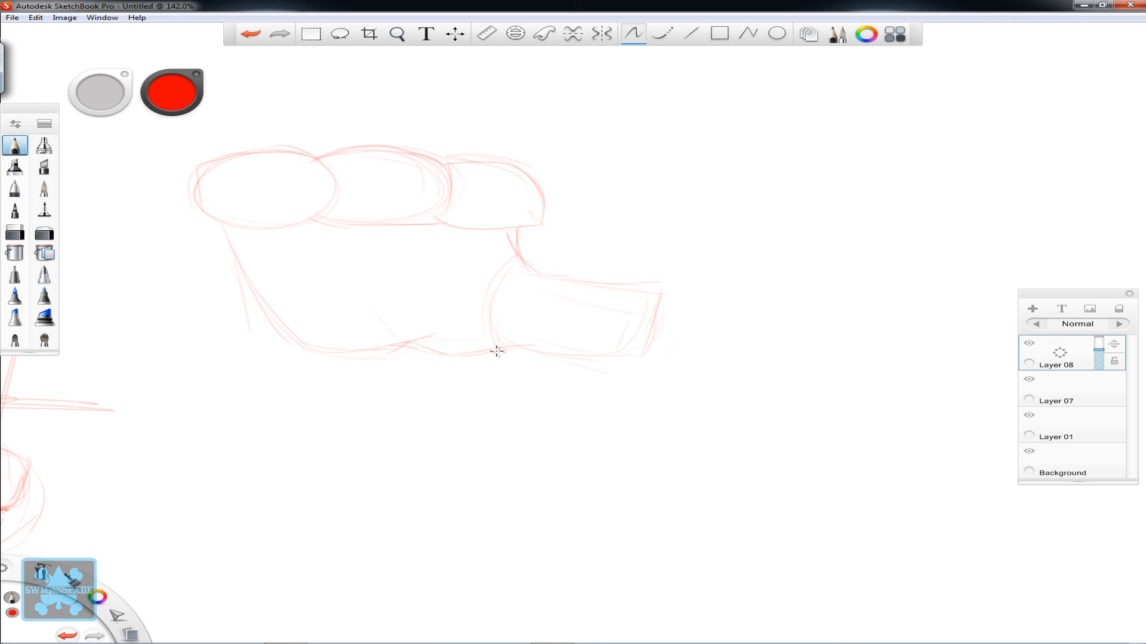
# - Draw slanted cross lines near the end of the thumb-like block and reinforce its edges and the palm's lower-left contour
pyautogui.moveTo(603, 296); pyautogui.dragTo(579, 341)
pyautogui.moveTo(550, 274); pyautogui.dragTo(615, 302)
pyautogui.moveTo(582, 345); pyautogui.dragTo(605, 308)
pyautogui.moveTo(533, 345); pyautogui.dragTo(592, 358)
pyautogui.moveTo(602, 346); pyautogui.dragTo(619, 309)
pyautogui.moveTo(264, 315); pyautogui.dragTo(213, 229)
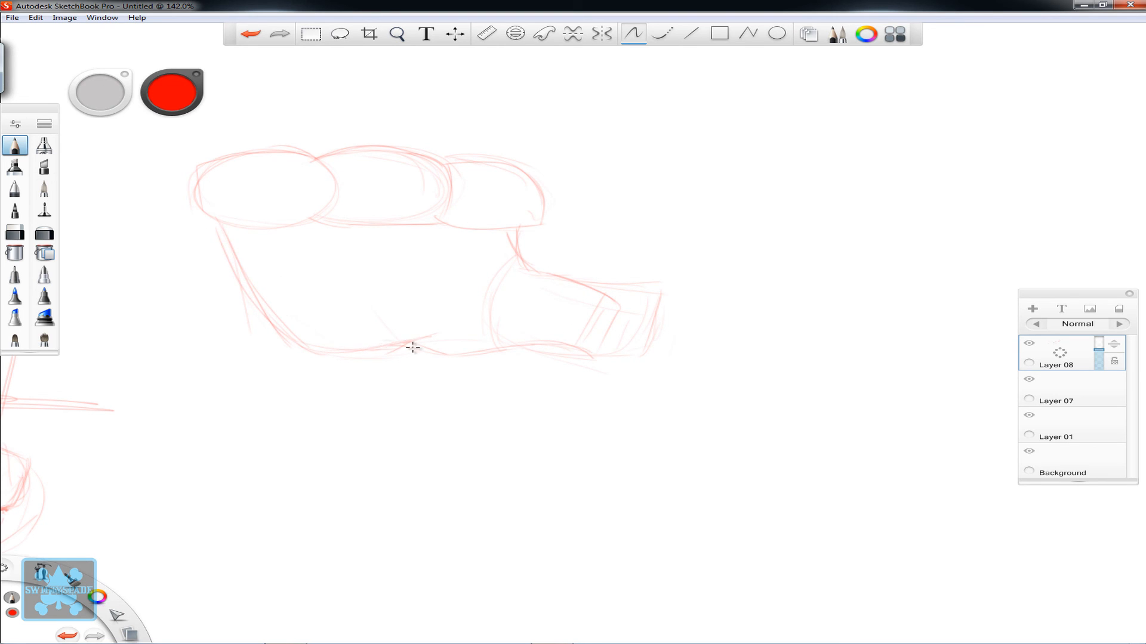
pyautogui.moveTo(413, 348); pyautogui.dragTo(442, 351)
# - Add a flat oval and a crosswise curve to each of the three rounded forms, lightly erasing the leftmost curve
pyautogui.moveTo(501, 177); pyautogui.dragTo(497, 176)
pyautogui.moveTo(357, 169); pyautogui.dragTo(358, 166)
pyautogui.moveTo(252, 175)
pyautogui.mouseDown()
pyautogui.moveTo(295, 163)
pyautogui.moveTo(285, 174)
pyautogui.mouseUp()
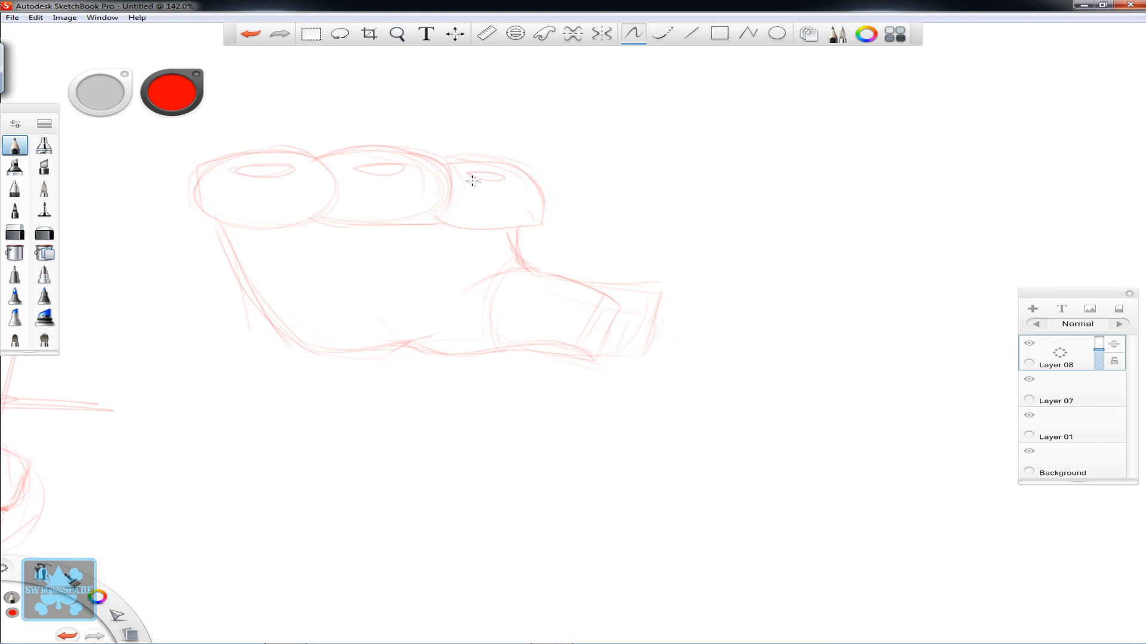
pyautogui.moveTo(539, 197); pyautogui.dragTo(542, 197)
pyautogui.moveTo(345, 191); pyautogui.dragTo(424, 188)
pyautogui.moveTo(225, 197); pyautogui.dragTo(301, 192)
pyautogui.moveTo(467, 197); pyautogui.dragTo(539, 198)
pyautogui.click(15, 233)
pyautogui.moveTo(239, 199); pyautogui.dragTo(215, 197)
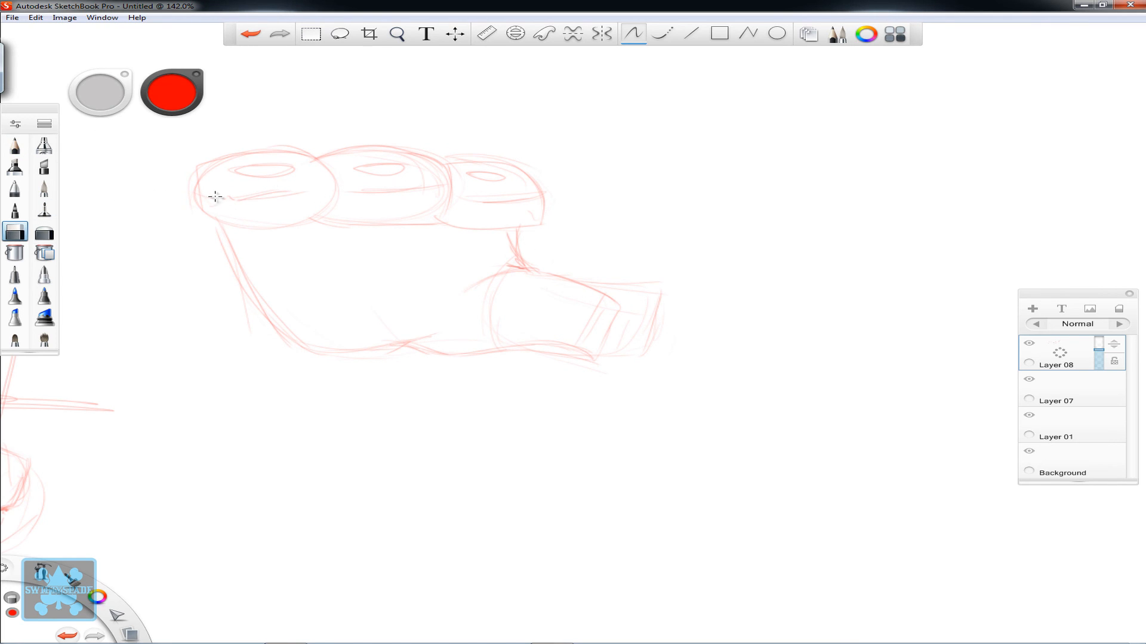
# - Pencil a new tapered shape in the empty area below the hand-like study, with an arched top, slanted sides and narrow base
pyautogui.press('space')
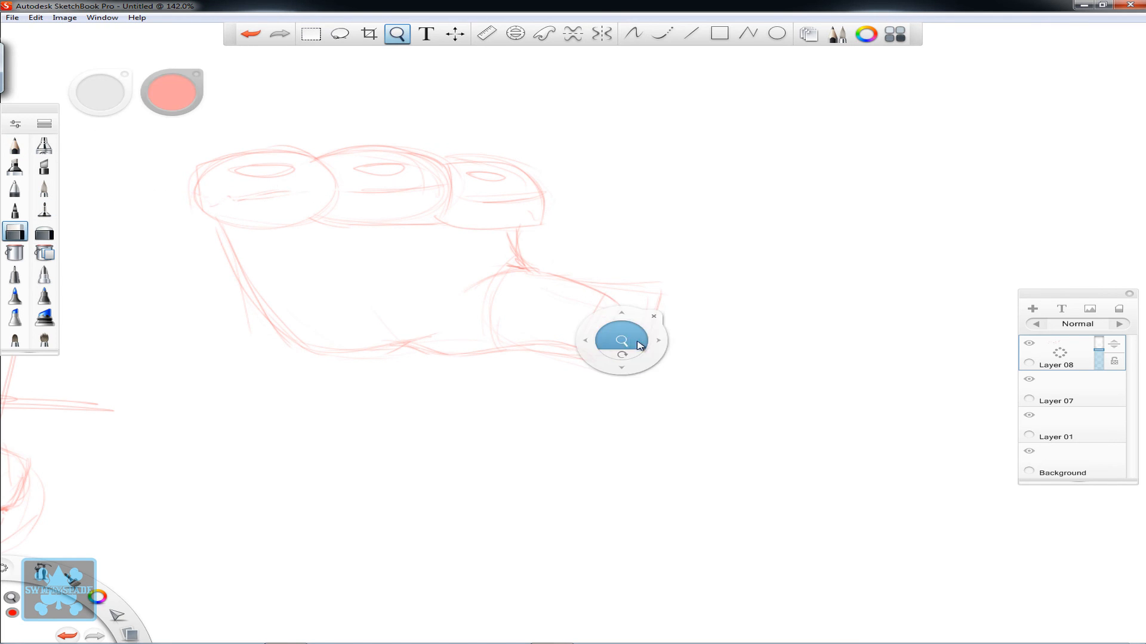
pyautogui.moveTo(636, 344); pyautogui.dragTo(421, 379)
pyautogui.moveTo(641, 409)
pyautogui.mouseDown()
pyautogui.moveTo(507, 408)
pyautogui.moveTo(647, 393)
pyautogui.moveTo(553, 328)
pyautogui.moveTo(688, 235)
pyautogui.mouseUp()
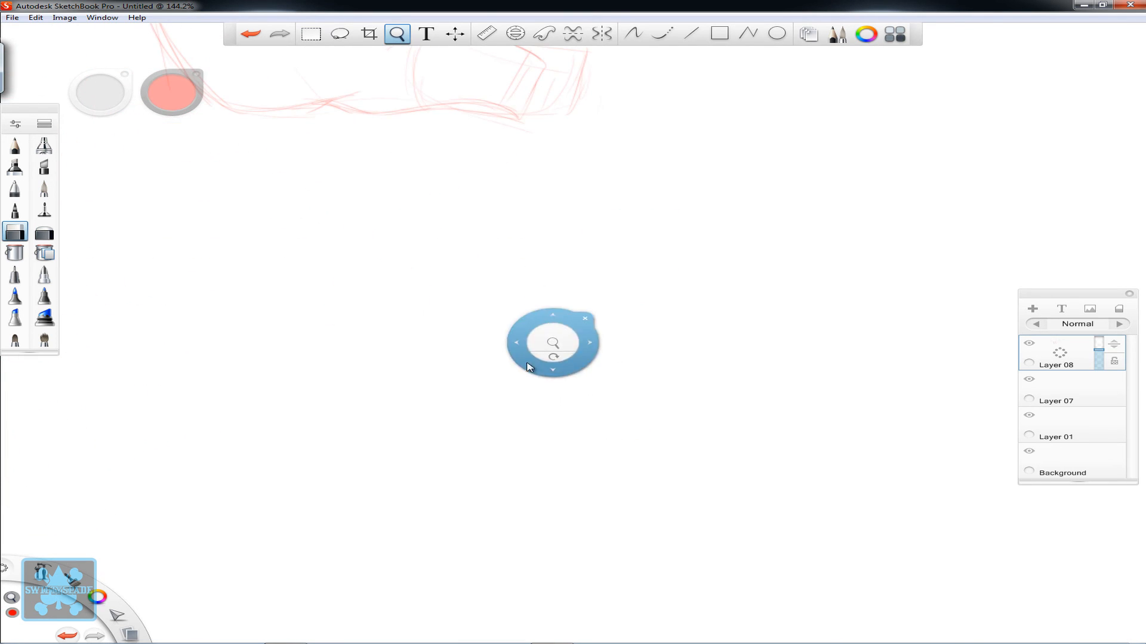
pyautogui.moveTo(548, 347); pyautogui.dragTo(652, 405)
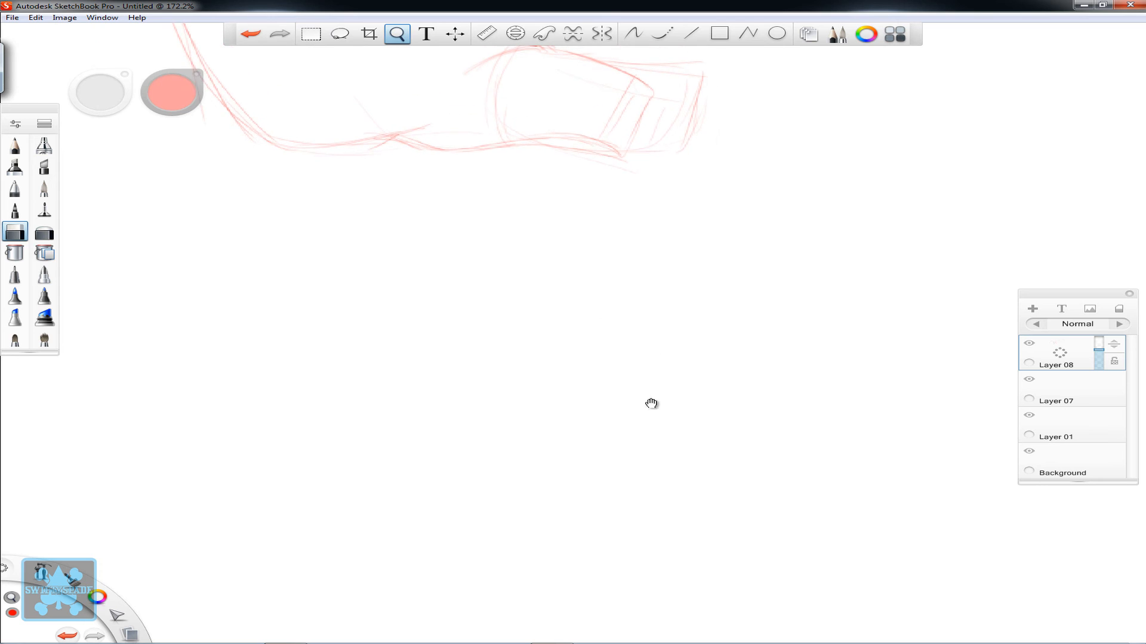
pyautogui.click(15, 145)
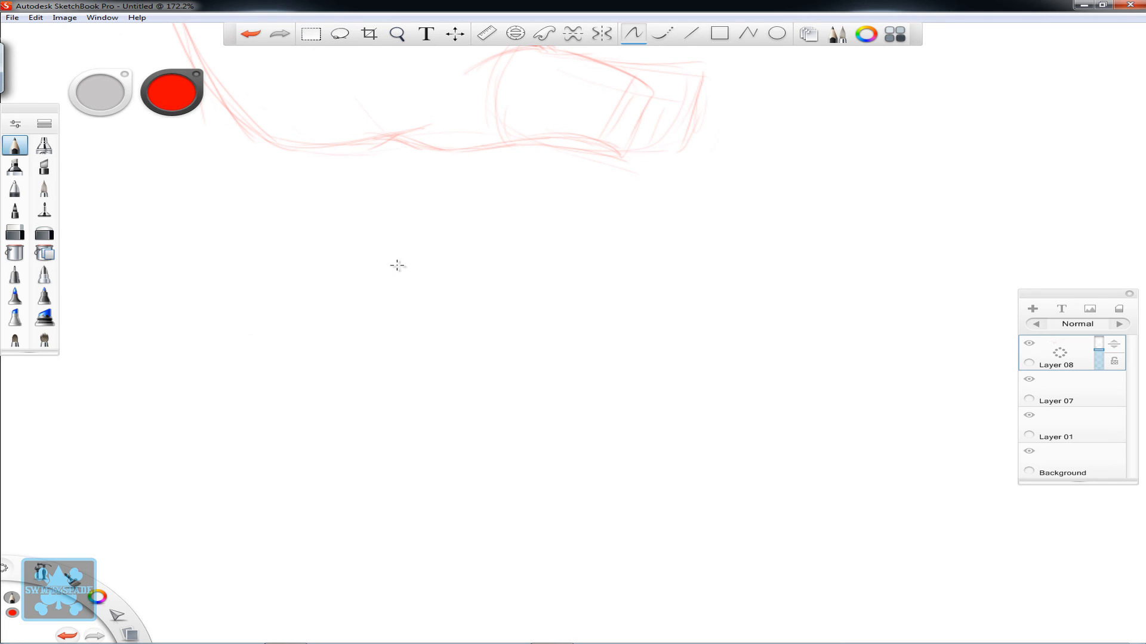
pyautogui.moveTo(461, 274); pyautogui.dragTo(284, 309)
pyautogui.press('space')
pyautogui.moveTo(512, 438); pyautogui.dragTo(464, 371)
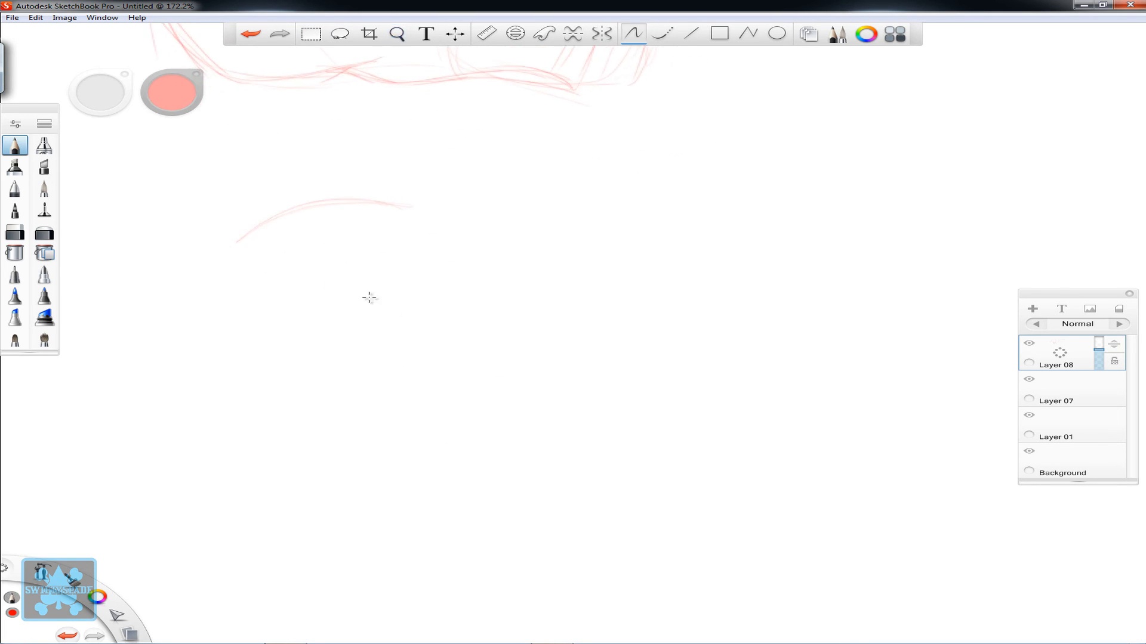
pyautogui.moveTo(240, 258); pyautogui.dragTo(303, 336)
pyautogui.moveTo(238, 239); pyautogui.dragTo(310, 342)
pyautogui.moveTo(327, 344); pyautogui.dragTo(369, 344)
pyautogui.moveTo(414, 220); pyautogui.dragTo(383, 341)
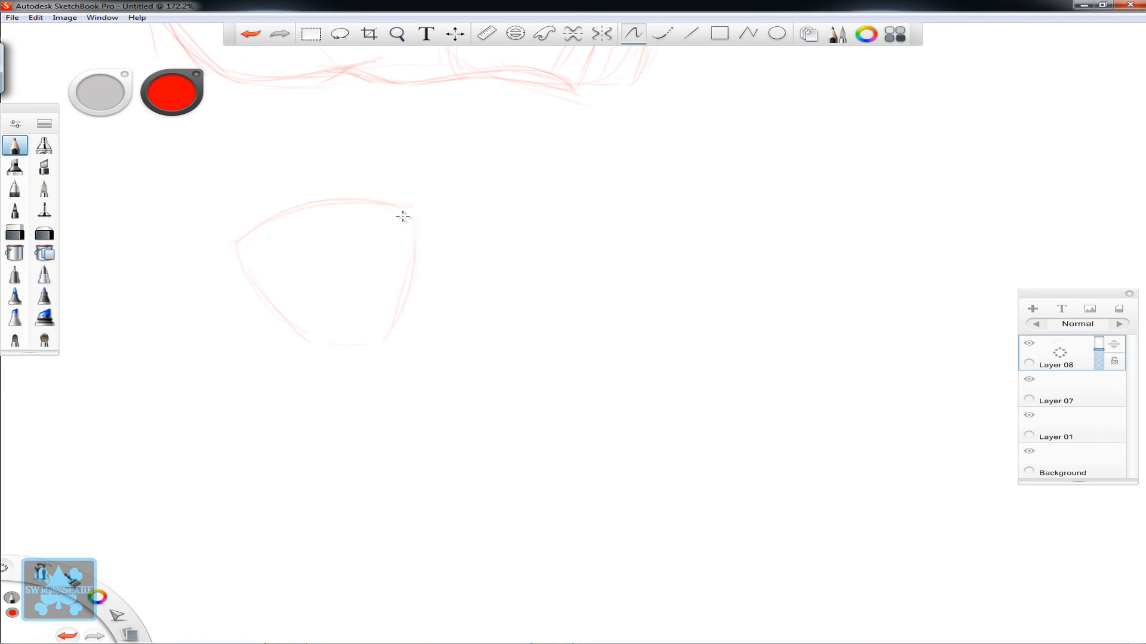
# - Reinforce the new tapered shape's sides and base, and sketch a lighter curved form flaring out on each side of it
pyautogui.moveTo(278, 311); pyautogui.dragTo(315, 347)
pyautogui.moveTo(294, 335); pyautogui.dragTo(372, 345)
pyautogui.moveTo(263, 296); pyautogui.dragTo(338, 345)
pyautogui.moveTo(416, 219)
pyautogui.mouseDown()
pyautogui.moveTo(487, 256)
pyautogui.moveTo(441, 324)
pyautogui.mouseUp()
pyautogui.moveTo(234, 259); pyautogui.dragTo(210, 277)
pyautogui.moveTo(222, 320); pyautogui.dragTo(277, 348)
pyautogui.moveTo(199, 283); pyautogui.dragTo(250, 338)
pyautogui.moveTo(232, 254)
pyautogui.mouseDown()
pyautogui.moveTo(207, 291)
pyautogui.moveTo(283, 348)
pyautogui.mouseUp()
pyautogui.moveTo(327, 344)
pyautogui.mouseDown()
pyautogui.moveTo(373, 345)
pyautogui.moveTo(406, 214)
pyautogui.mouseUp()
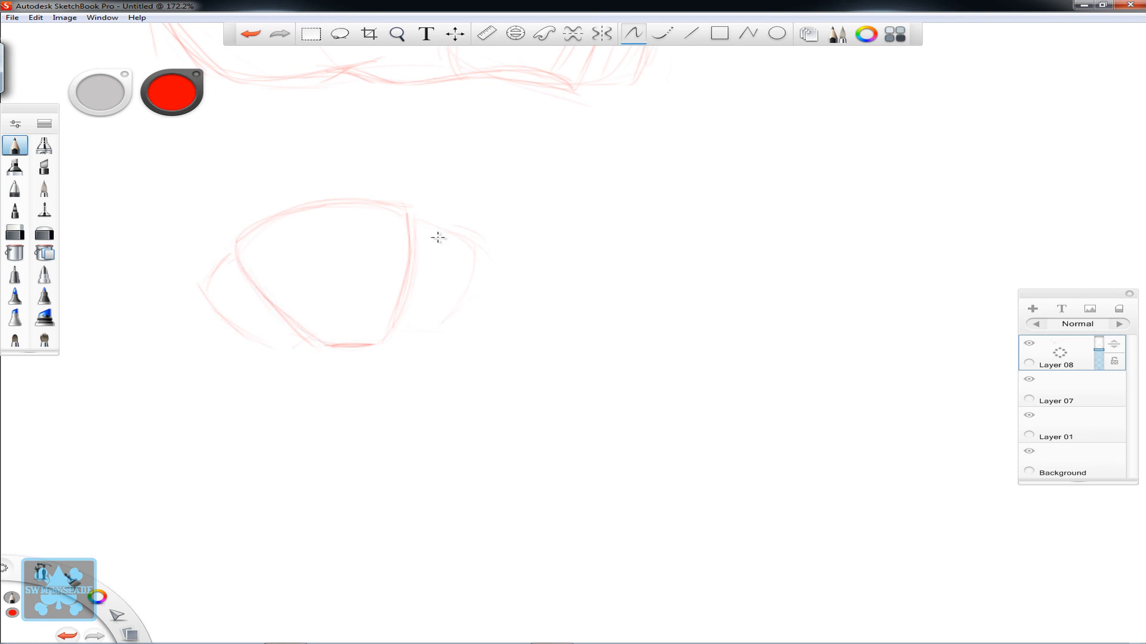
# - Outline the right side form with an angular outer corner and add a small oval near the base of each of the three forms
pyautogui.moveTo(389, 337); pyautogui.dragTo(477, 287)
pyautogui.moveTo(392, 336)
pyautogui.mouseDown()
pyautogui.moveTo(461, 305)
pyautogui.moveTo(489, 255)
pyautogui.mouseUp()
pyautogui.moveTo(390, 339)
pyautogui.mouseDown()
pyautogui.moveTo(440, 317)
pyautogui.moveTo(402, 215)
pyautogui.mouseUp()
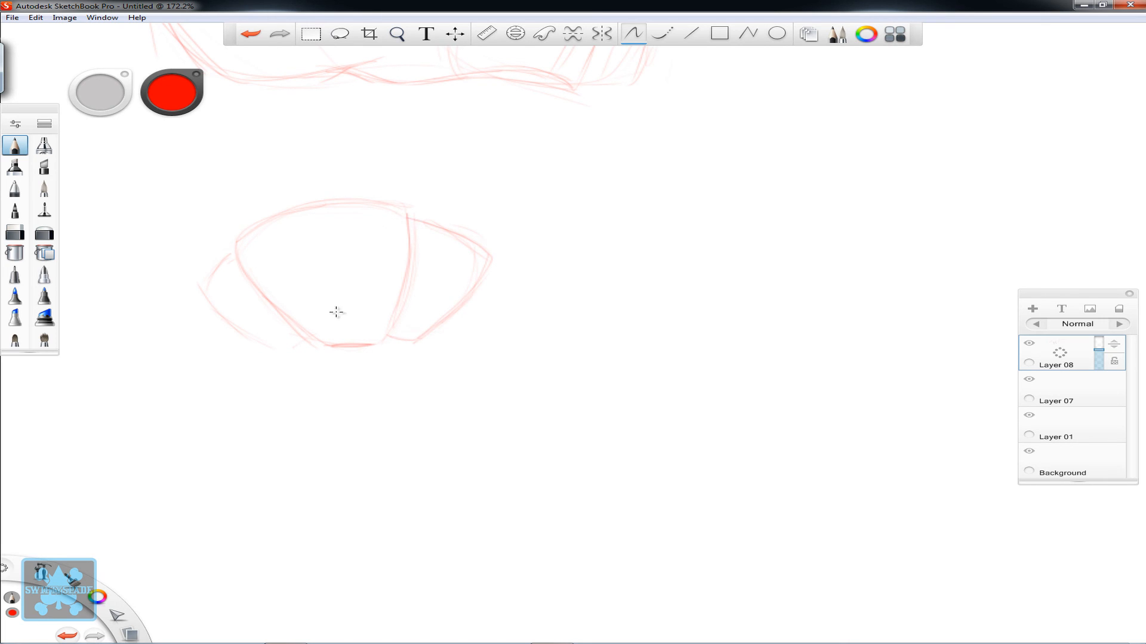
pyautogui.moveTo(314, 315); pyautogui.dragTo(372, 309)
pyautogui.moveTo(287, 323); pyautogui.dragTo(278, 320)
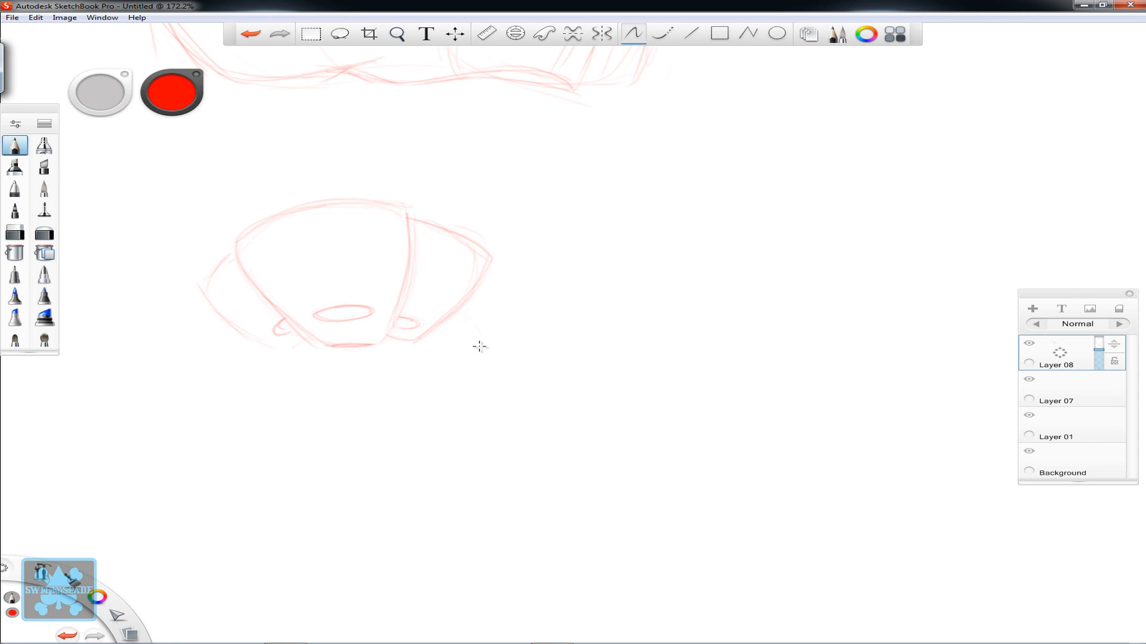
# - Firm up the contours of the two side forms and lightly mark an adjoining form below the right one
pyautogui.moveTo(202, 289); pyautogui.dragTo(281, 358)
pyautogui.moveTo(230, 323)
pyautogui.mouseDown()
pyautogui.moveTo(286, 357)
pyautogui.moveTo(273, 353)
pyautogui.mouseUp()
pyautogui.moveTo(409, 219); pyautogui.dragTo(488, 254)
pyautogui.moveTo(480, 268); pyautogui.dragTo(435, 319)
pyautogui.moveTo(401, 385); pyautogui.dragTo(450, 398)
pyautogui.moveTo(502, 363)
pyautogui.mouseDown()
pyautogui.moveTo(439, 385)
pyautogui.moveTo(380, 369)
pyautogui.moveTo(456, 390)
pyautogui.moveTo(511, 351)
pyautogui.mouseUp()
# - Sketch a light tapered form projecting outward from behind the right side form
pyautogui.moveTo(476, 242)
pyautogui.mouseDown()
pyautogui.moveTo(486, 266)
pyautogui.moveTo(581, 286)
pyautogui.mouseUp()
pyautogui.moveTo(450, 317); pyautogui.dragTo(509, 334)
pyautogui.moveTo(488, 273); pyautogui.dragTo(541, 292)
pyautogui.moveTo(439, 323)
pyautogui.mouseDown()
pyautogui.moveTo(502, 329)
pyautogui.moveTo(507, 289)
pyautogui.moveTo(545, 297)
pyautogui.mouseUp()
pyautogui.moveTo(499, 279); pyautogui.dragTo(550, 296)
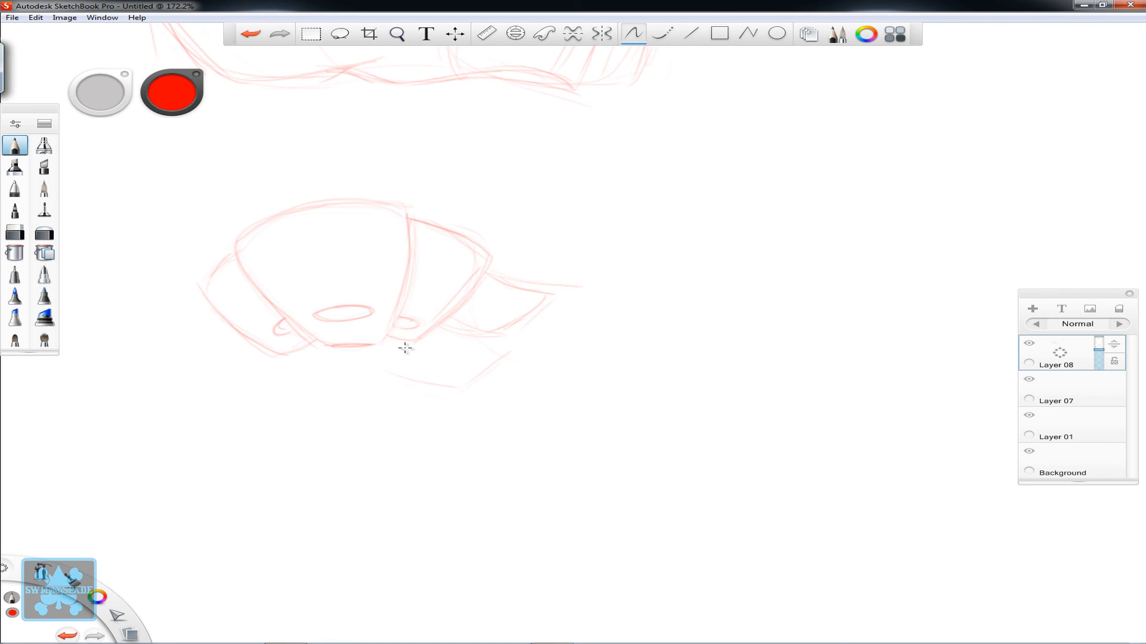
# - Reinforce the central shape with short accent strokes inside it, and pencil a small block-like form below the right side form
pyautogui.moveTo(378, 337)
pyautogui.mouseDown()
pyautogui.moveTo(404, 217)
pyautogui.moveTo(374, 202)
pyautogui.moveTo(239, 230)
pyautogui.moveTo(355, 206)
pyautogui.moveTo(235, 246)
pyautogui.moveTo(340, 217)
pyautogui.mouseUp()
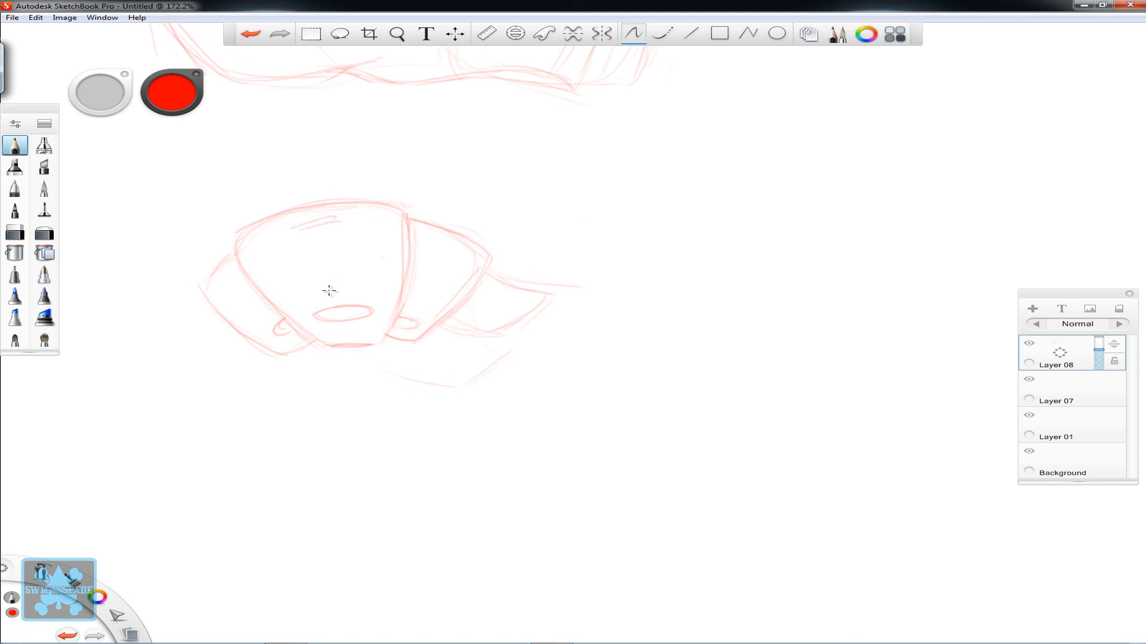
pyautogui.moveTo(327, 294); pyautogui.dragTo(344, 290)
pyautogui.moveTo(420, 341); pyautogui.dragTo(445, 393)
pyautogui.moveTo(403, 347)
pyautogui.mouseDown()
pyautogui.moveTo(450, 379)
pyautogui.moveTo(491, 346)
pyautogui.moveTo(464, 323)
pyautogui.moveTo(494, 348)
pyautogui.mouseUp()
pyautogui.moveTo(460, 307)
pyautogui.mouseDown()
pyautogui.moveTo(413, 357)
pyautogui.moveTo(395, 344)
pyautogui.moveTo(420, 364)
pyautogui.moveTo(489, 349)
pyautogui.moveTo(465, 303)
pyautogui.mouseUp()
pyautogui.moveTo(451, 362); pyautogui.dragTo(463, 353)
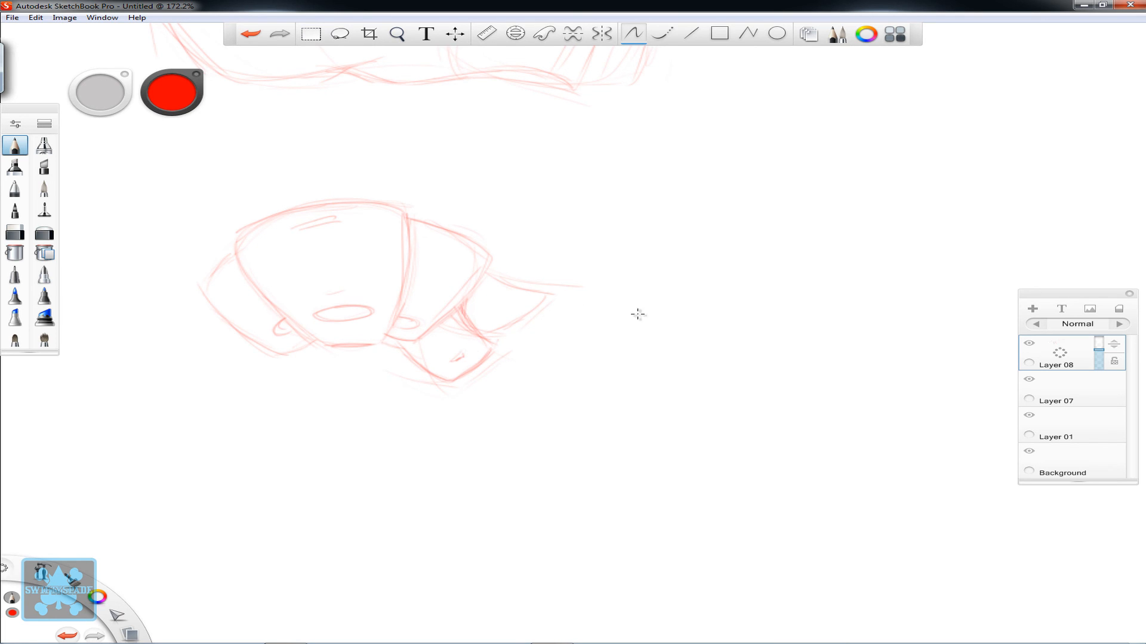
# - Erase the tapered form projecting outward from the right side form
pyautogui.press('space')
pyautogui.moveTo(678, 357)
pyautogui.mouseDown()
pyautogui.moveTo(597, 352)
pyautogui.moveTo(537, 382)
pyautogui.moveTo(712, 383)
pyautogui.mouseUp()
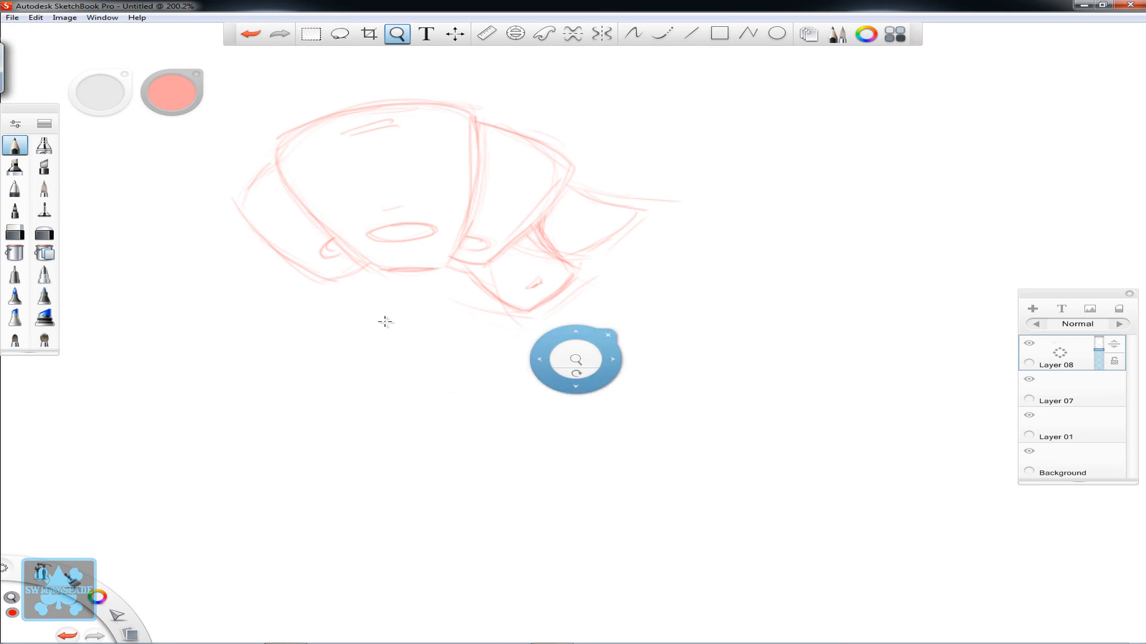
pyautogui.click(22, 232)
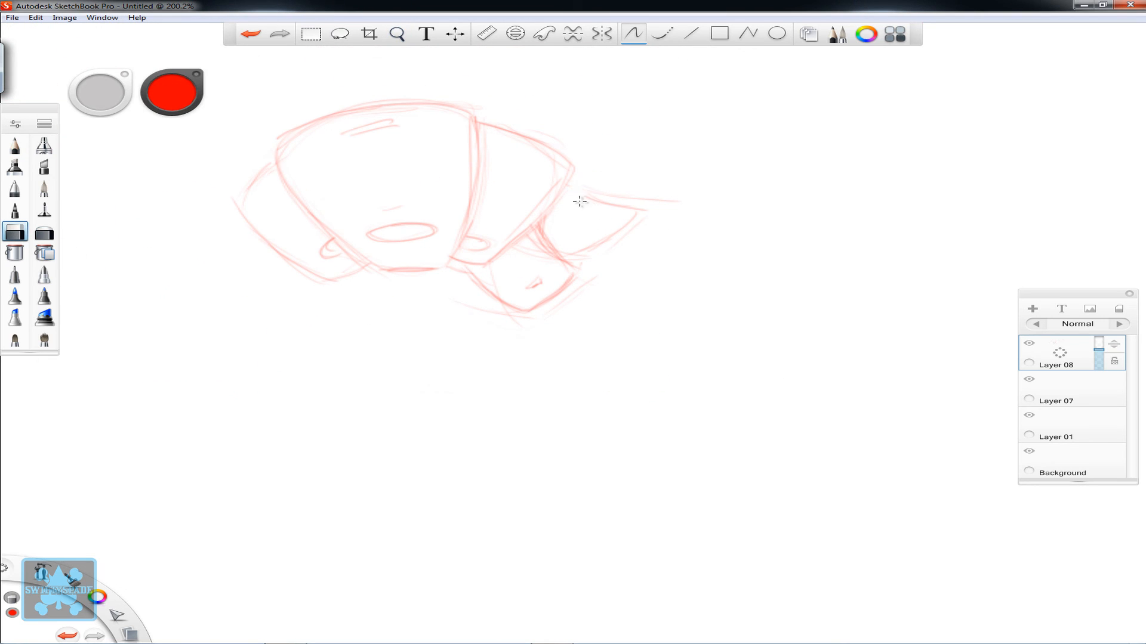
pyautogui.moveTo(580, 201)
pyautogui.mouseDown()
pyautogui.moveTo(602, 209)
pyautogui.moveTo(619, 197)
pyautogui.moveTo(625, 214)
pyautogui.moveTo(648, 204)
pyautogui.moveTo(578, 264)
pyautogui.moveTo(570, 247)
pyautogui.moveTo(588, 249)
pyautogui.moveTo(549, 217)
pyautogui.mouseUp()
pyautogui.moveTo(617, 170)
pyautogui.mouseDown()
pyautogui.moveTo(641, 215)
pyautogui.moveTo(628, 239)
pyautogui.moveTo(655, 211)
pyautogui.moveTo(621, 198)
pyautogui.moveTo(650, 205)
pyautogui.mouseUp()
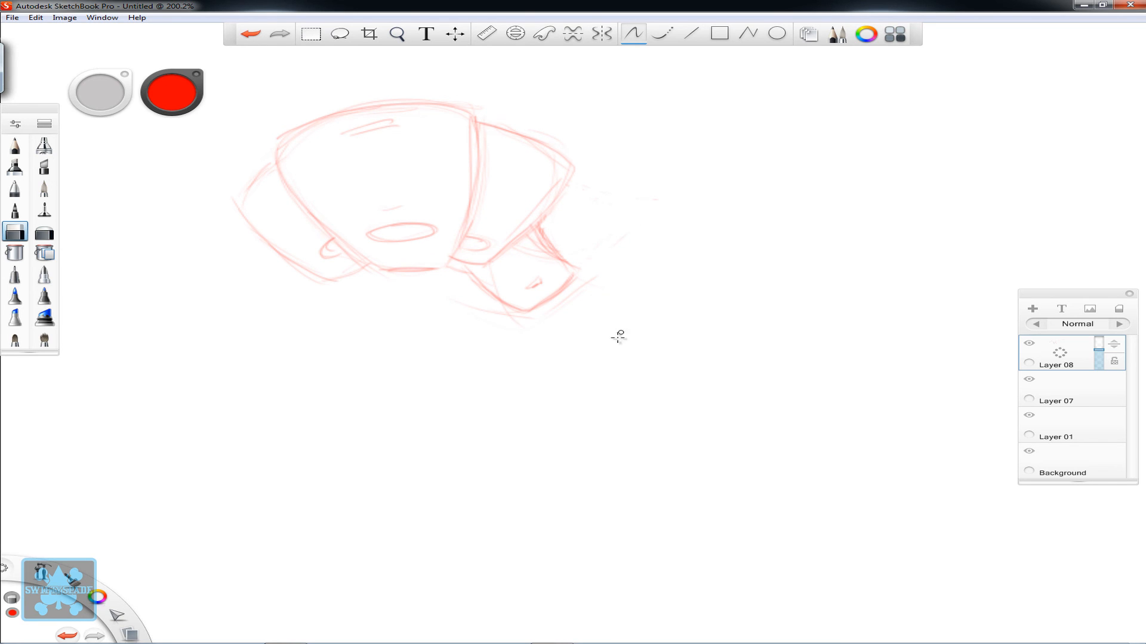
# - Strengthen the outlines of the small block-like form, the left side form and the central shape's base in pencil
pyautogui.press('space')
pyautogui.moveTo(664, 356); pyautogui.dragTo(600, 417)
pyautogui.moveTo(587, 346); pyautogui.dragTo(681, 361)
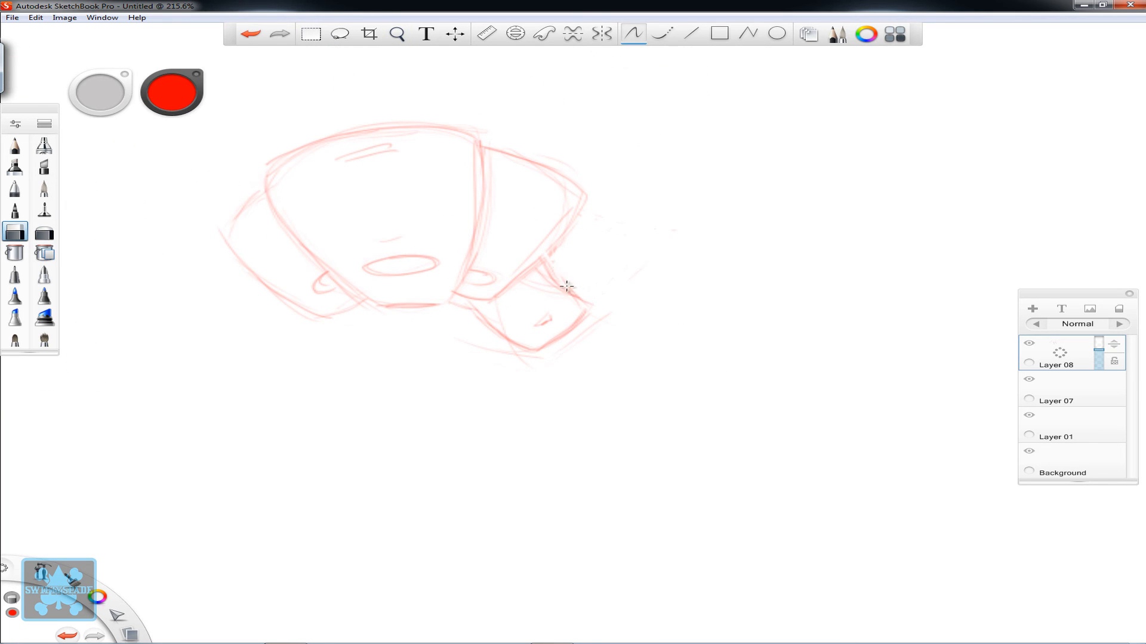
pyautogui.press('e')
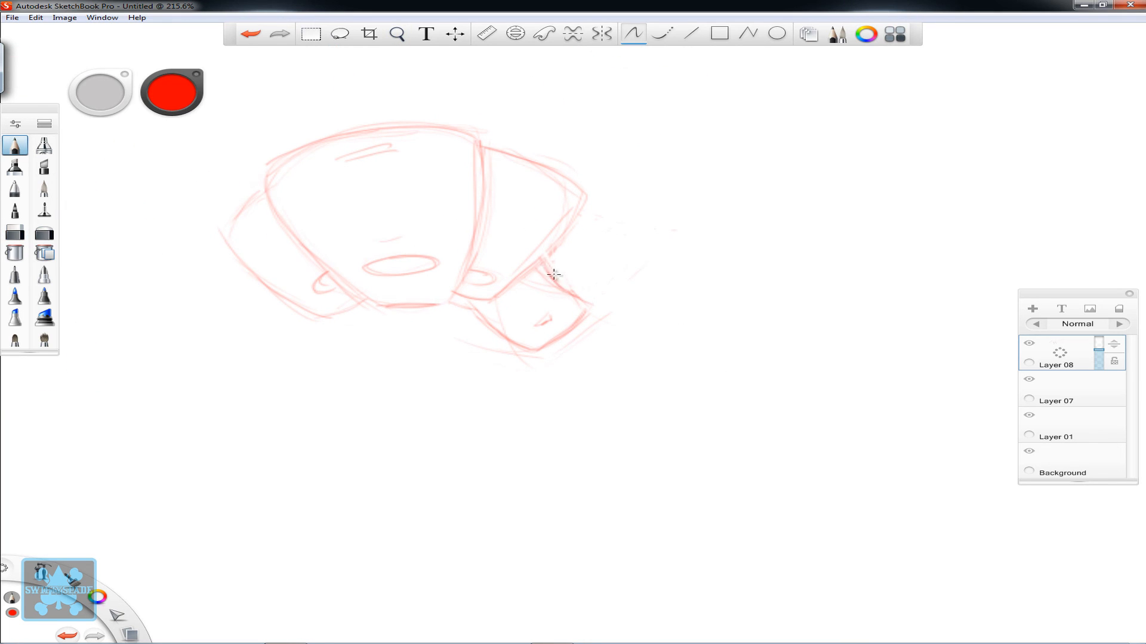
pyautogui.moveTo(587, 306); pyautogui.dragTo(530, 354)
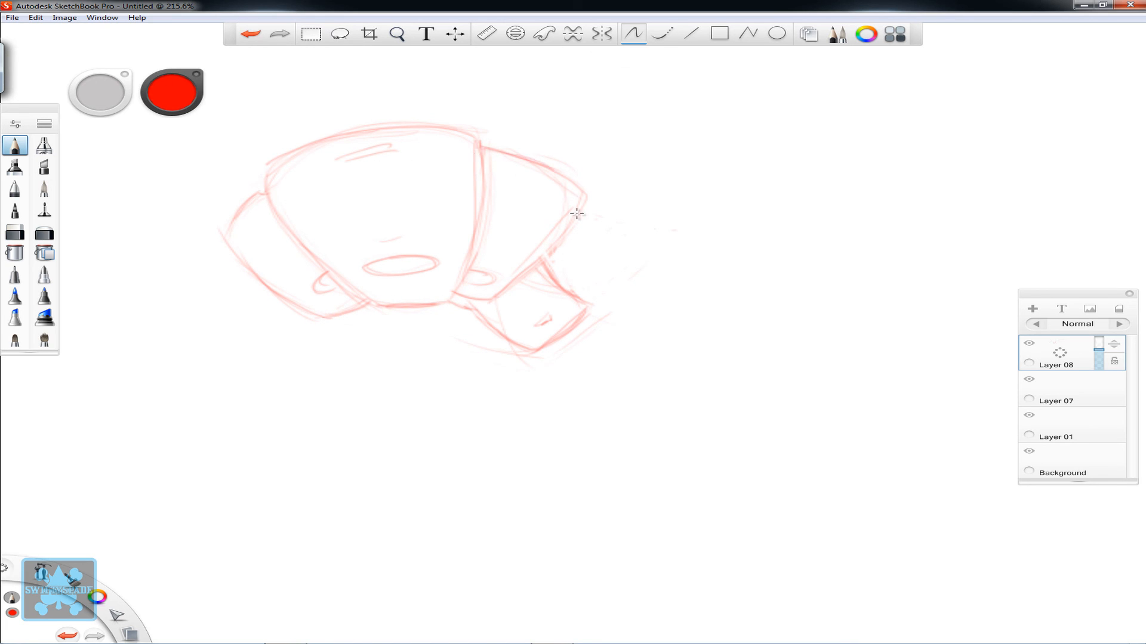
# - Bring the cartoon animal study back into view at a closer zoom to examine it
pyautogui.press('space')
pyautogui.moveTo(643, 332); pyautogui.dragTo(446, 445)
pyautogui.moveTo(523, 442); pyautogui.dragTo(360, 502)
pyautogui.moveTo(393, 465); pyautogui.dragTo(637, 314)
pyautogui.moveTo(571, 365); pyautogui.dragTo(719, 343)
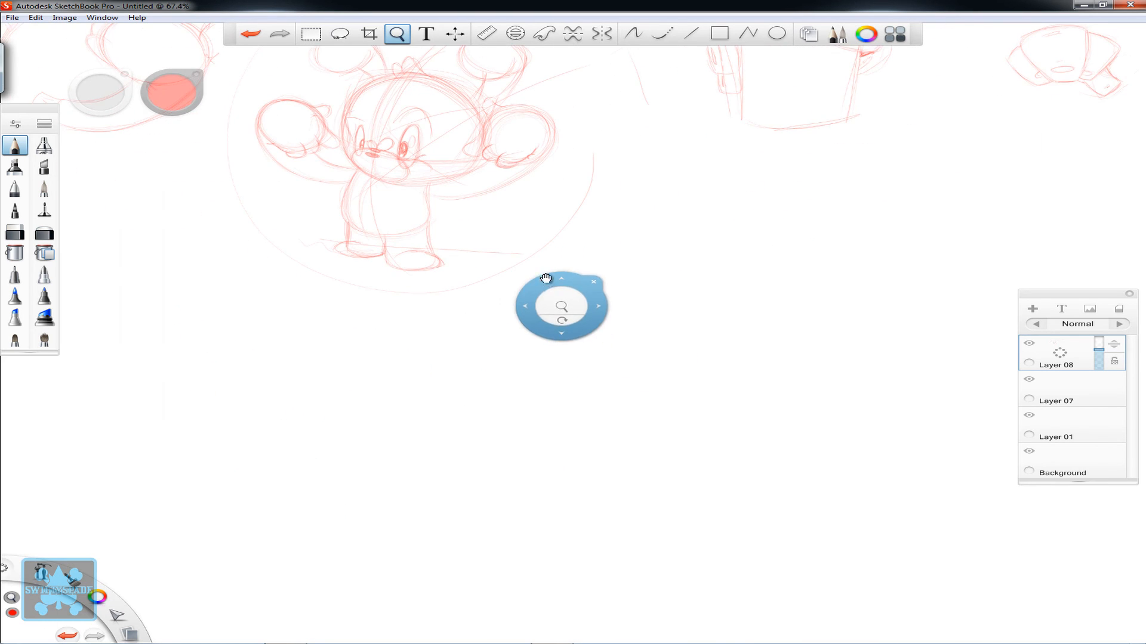
pyautogui.moveTo(545, 279)
pyautogui.mouseDown()
pyautogui.moveTo(582, 428)
pyautogui.moveTo(708, 478)
pyautogui.moveTo(697, 478)
pyautogui.mouseUp()
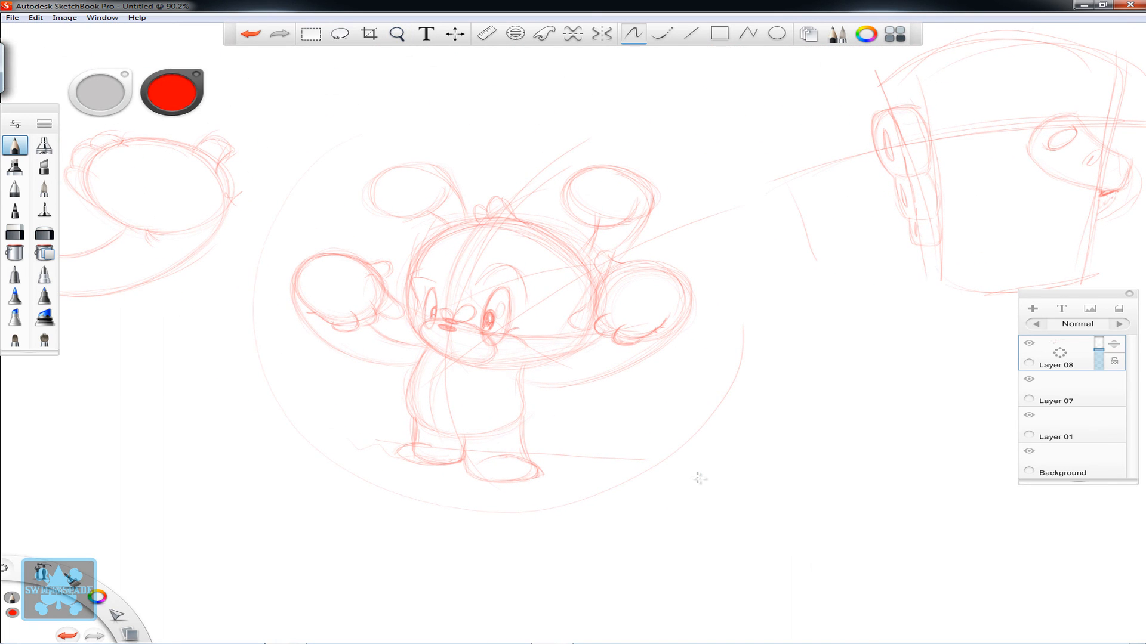